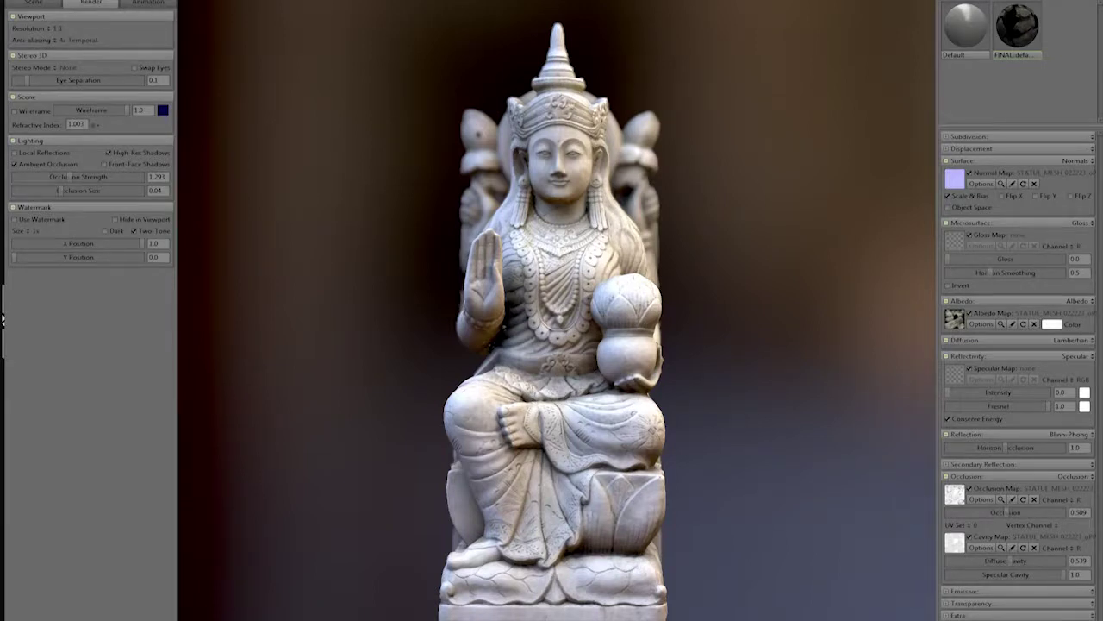
Switch to ZBrush, check the statue scan's polygon count, and examine the mesh from the front, side and around its base
key(ctrl+w)
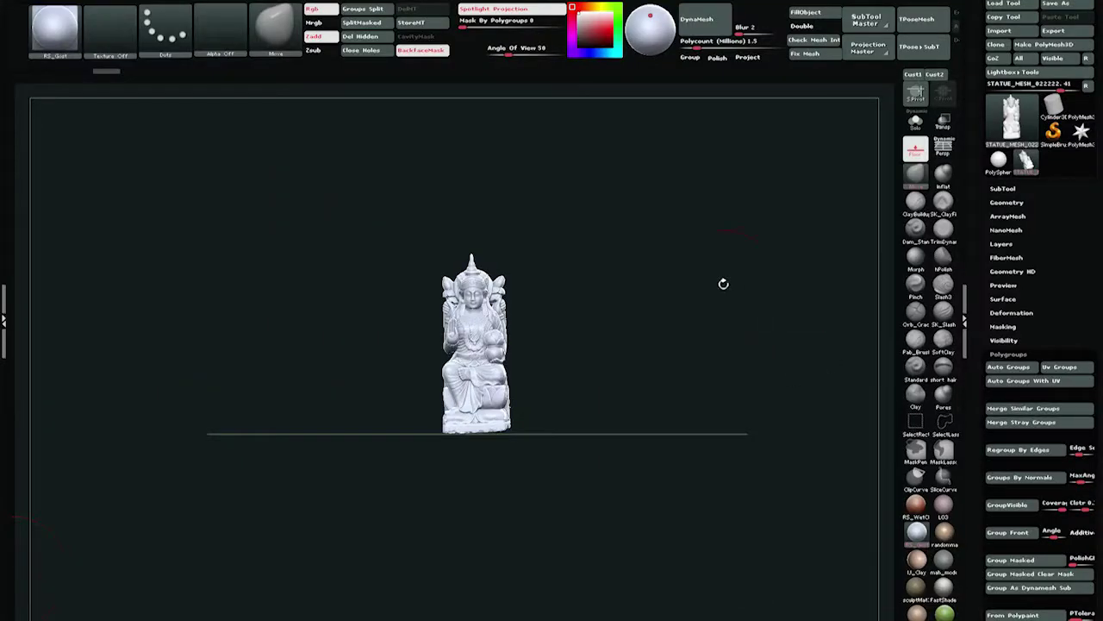
shift+drag(718, 288, 745, 326)
key(f)
mouse_move(1011, 117)
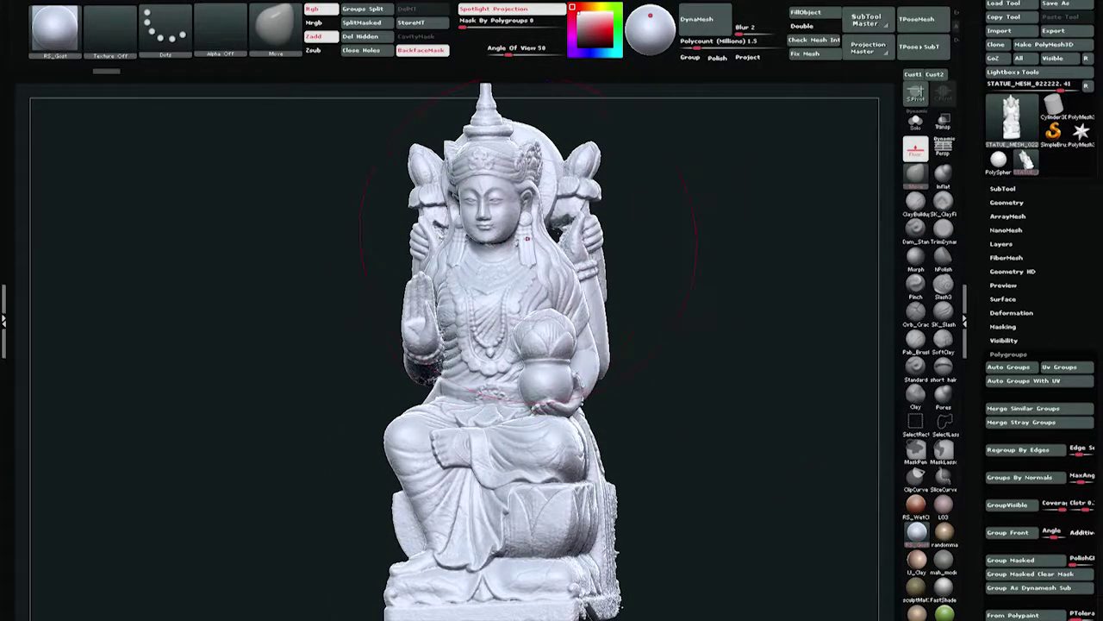
key(space)
alt+drag(679, 324, 670, 456)
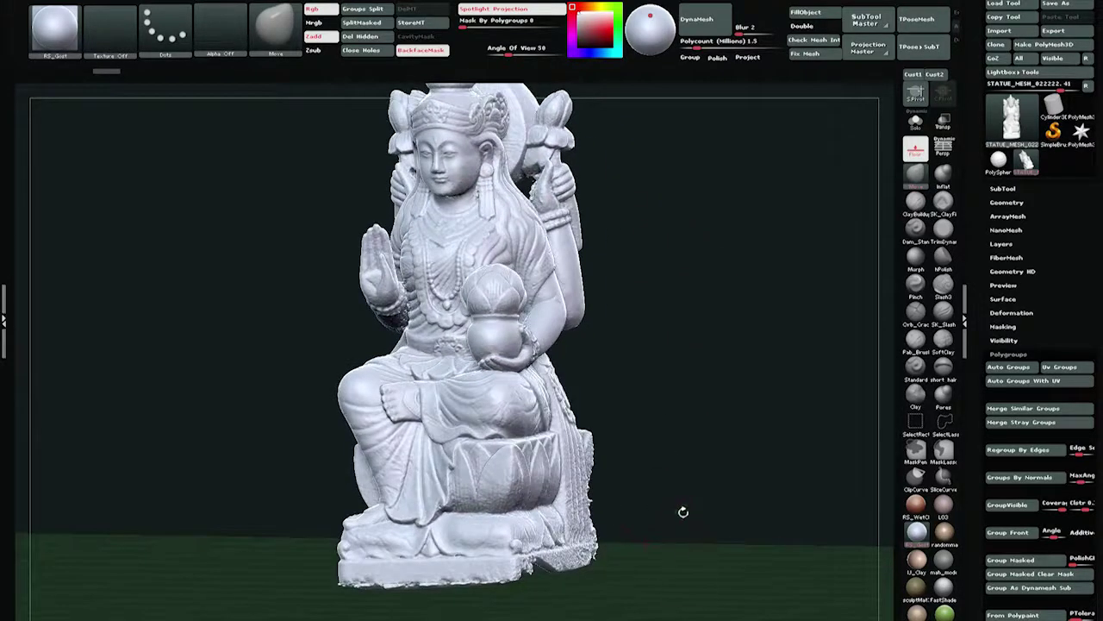
alt+drag(682, 512, 725, 494)
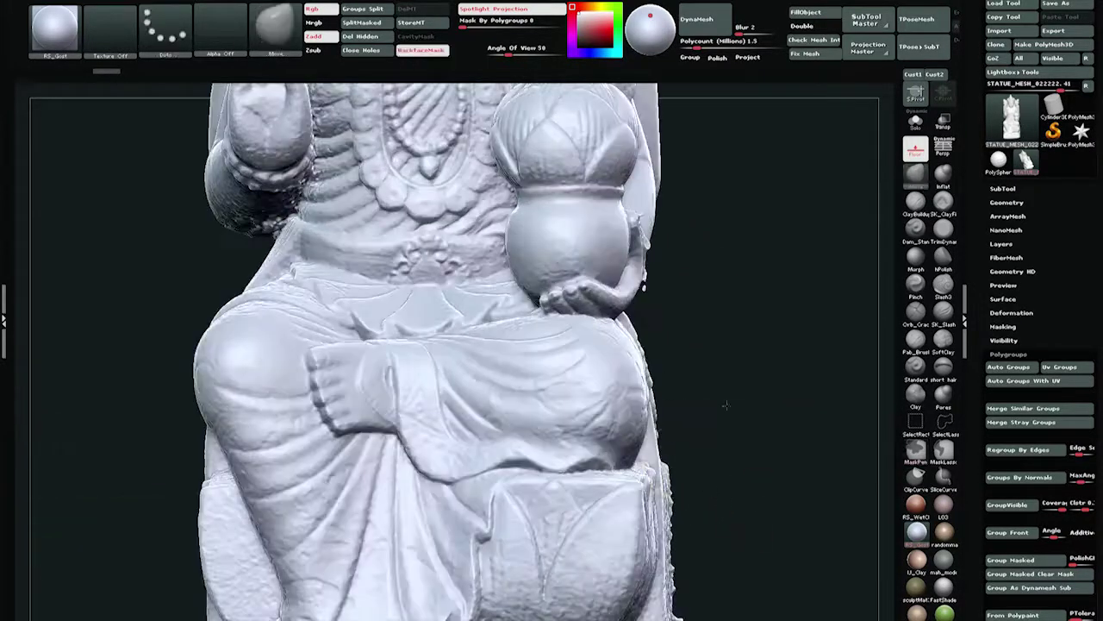
alt+drag(724, 406, 676, 273)
ctrl+right_drag(709, 522, 645, 397)
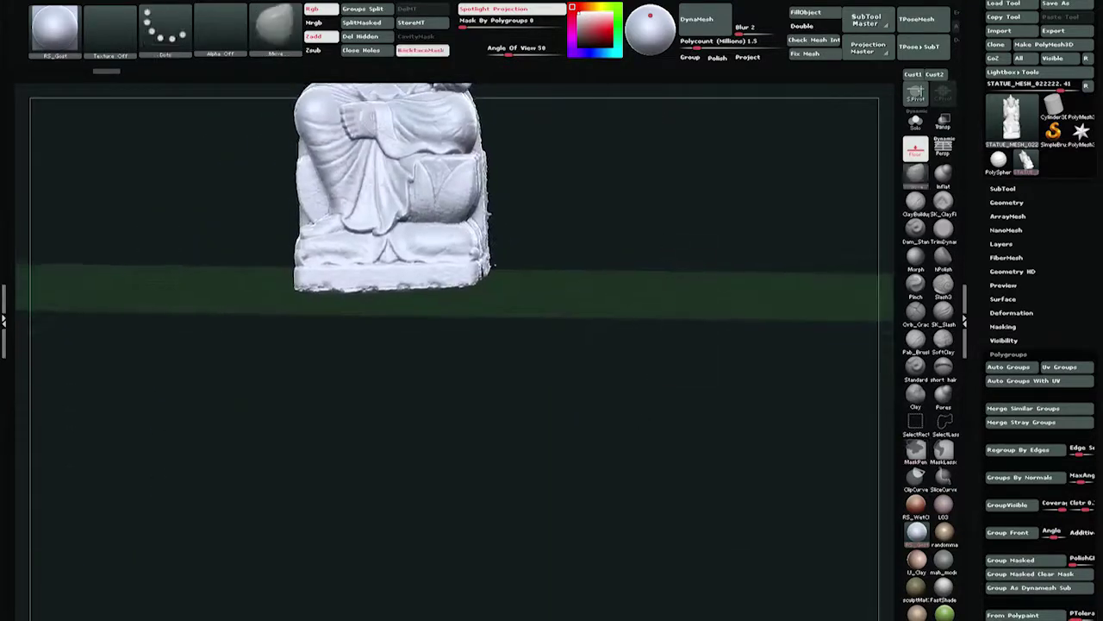
alt+drag(650, 110, 743, 357)
ctrl+right_drag(755, 349, 731, 362)
drag(722, 366, 712, 379)
mouse_move(656, 443)
mouse_down()
mouse_move(665, 419)
mouse_move(656, 437)
mouse_up()
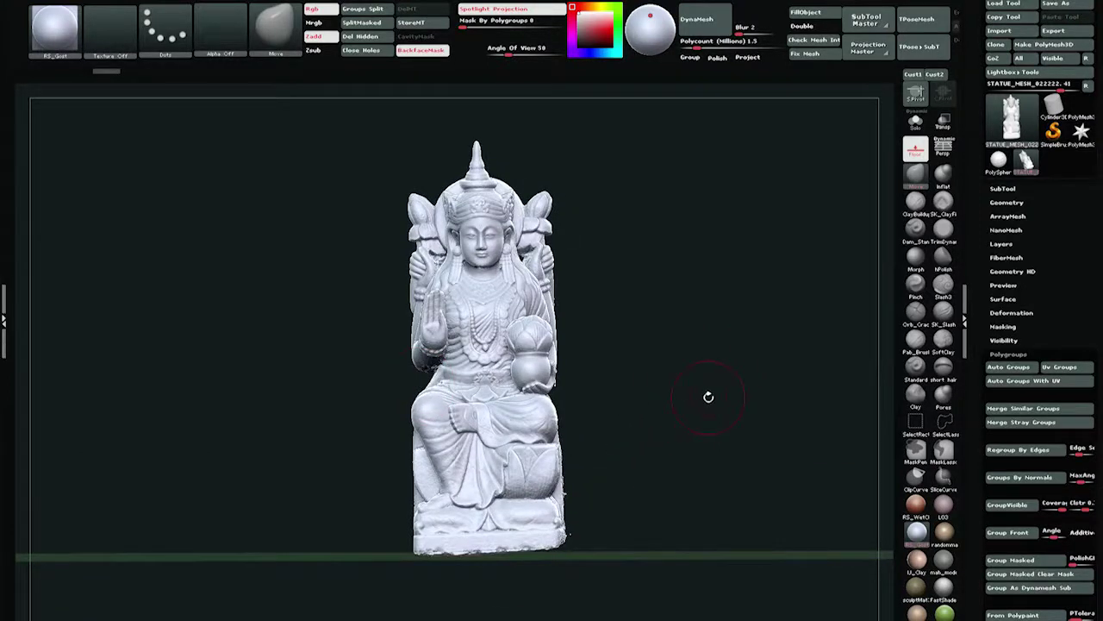
mouse_move(709, 392)
mouse_down()
mouse_move(707, 402)
mouse_move(705, 391)
mouse_up()
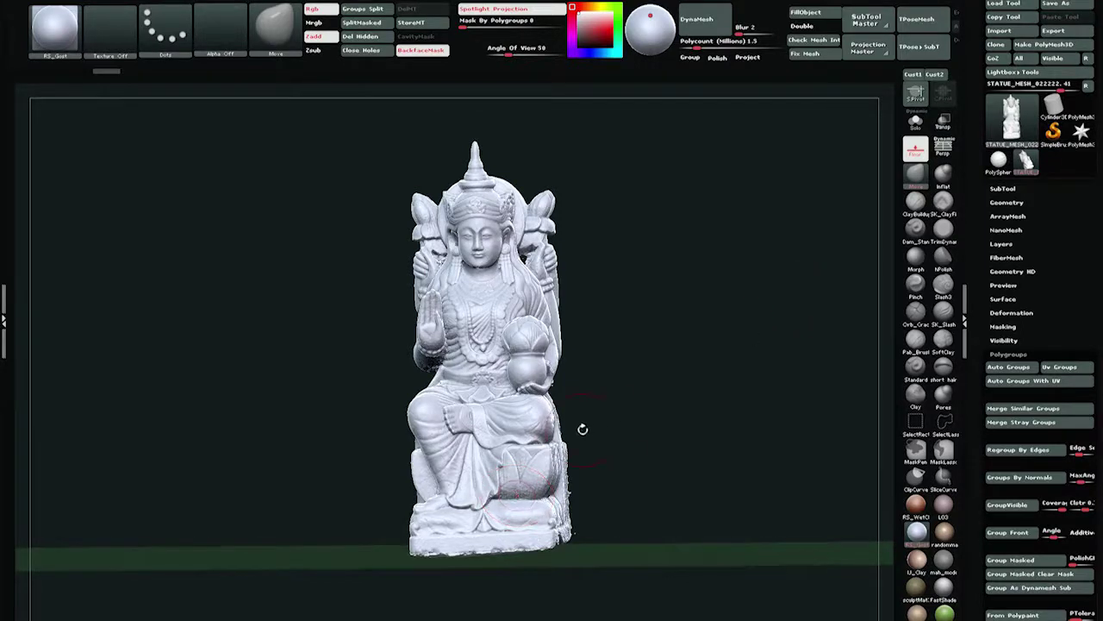
mouse_move(584, 429)
mouse_down()
mouse_move(640, 405)
mouse_move(653, 425)
mouse_move(592, 433)
mouse_up()
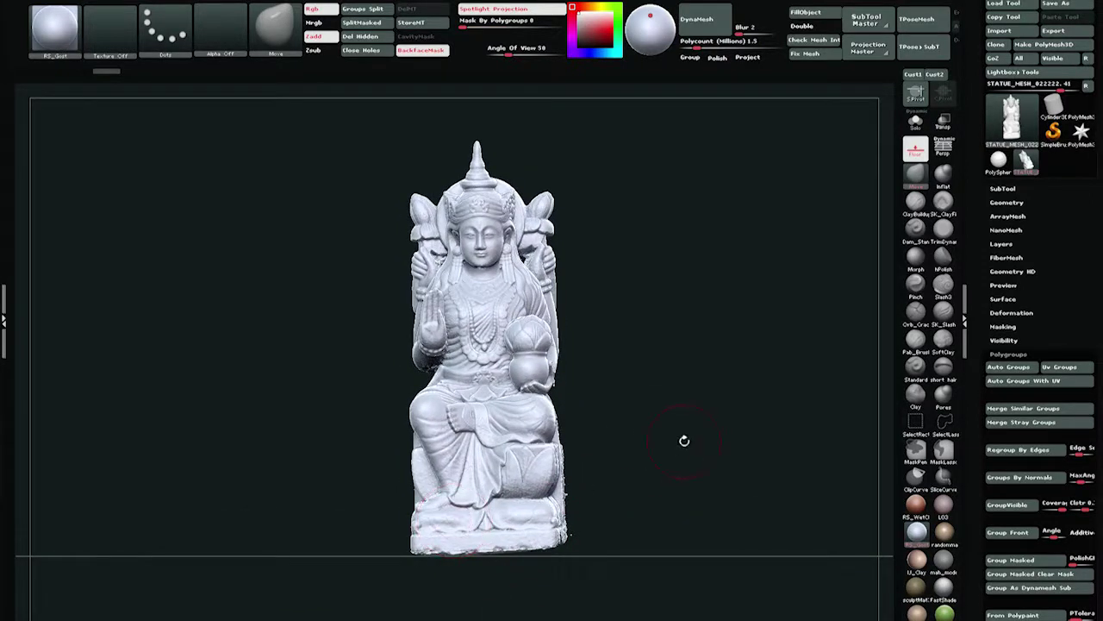
drag(684, 440, 647, 448)
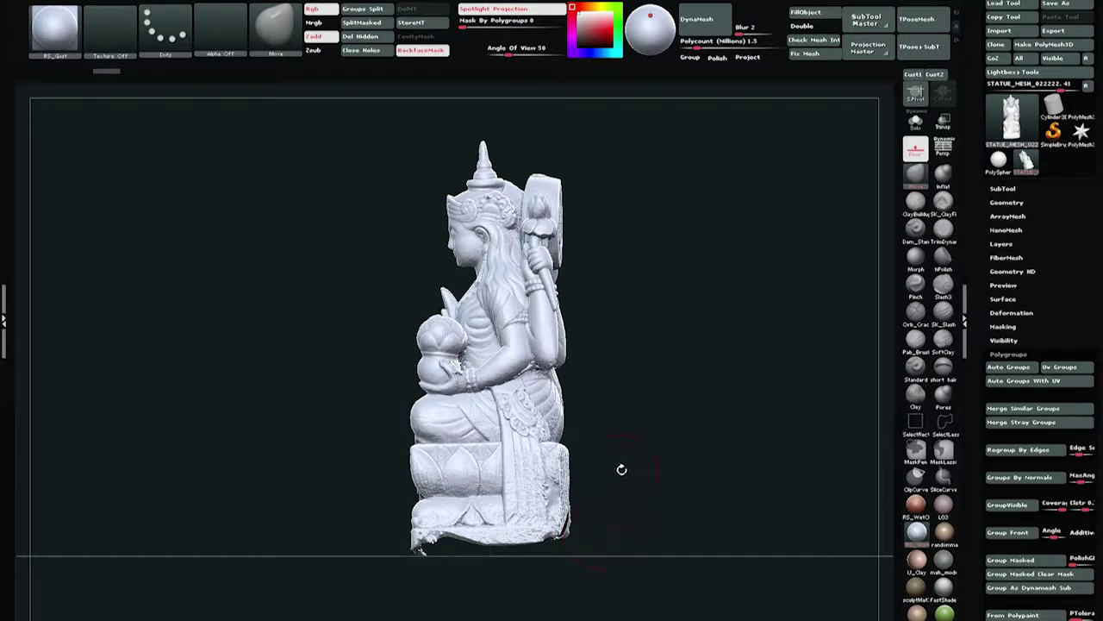
drag(661, 452, 681, 449)
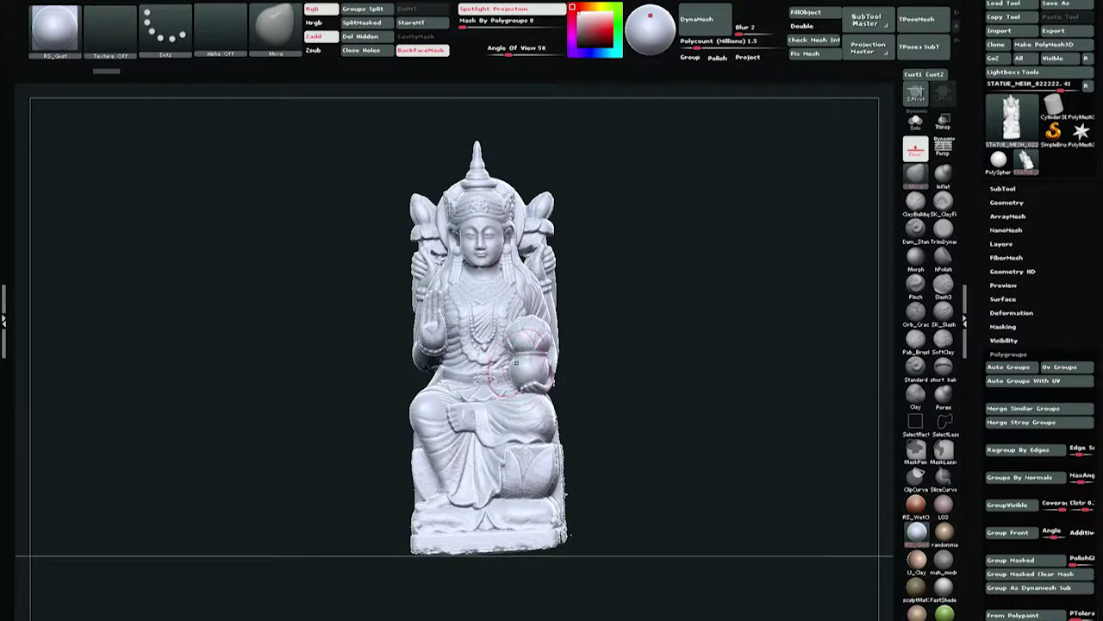
Measure the statue's height from its base to the crown tip with a Transpose line
key(w)
mouse_move(488, 557)
shift+mouse_down()
mouse_move(489, 145)
mouse_move(474, 145)
mouse_move(489, 145)
shift+mouse_up()
key(ctrl+z)
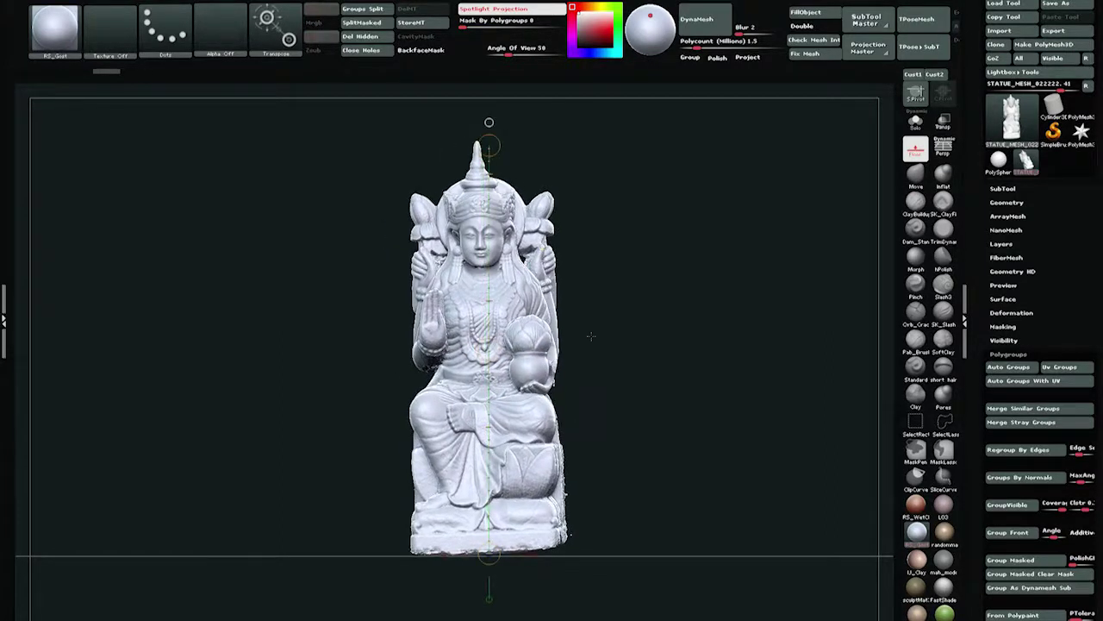
key(q)
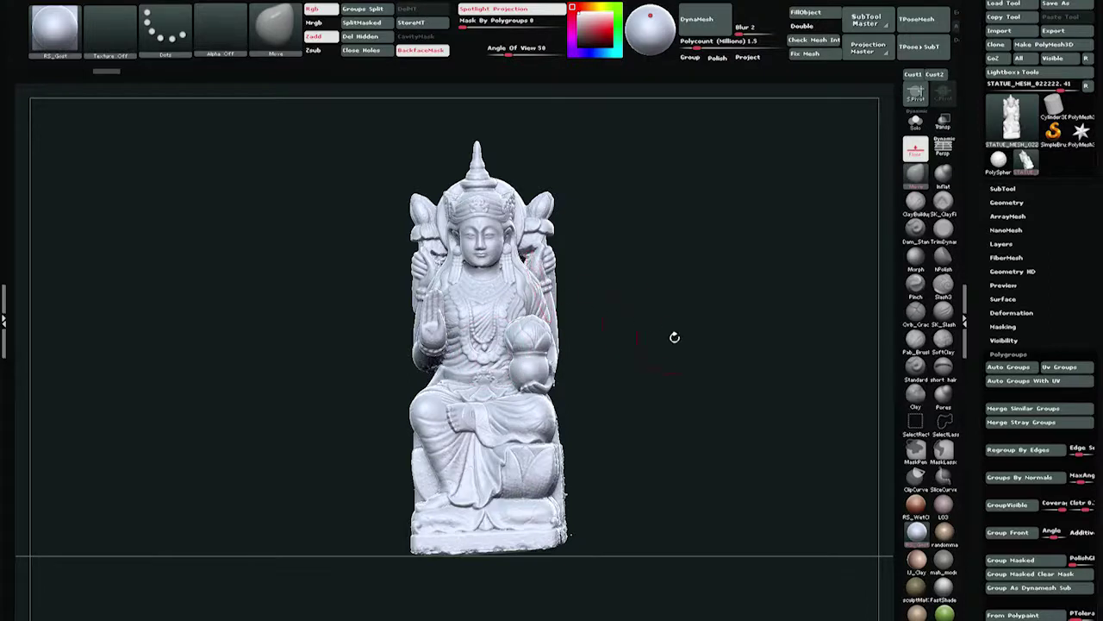
Examine the statue from several angles, including the stray floating fragments beside the rear corner of its base
drag(672, 337, 562, 312)
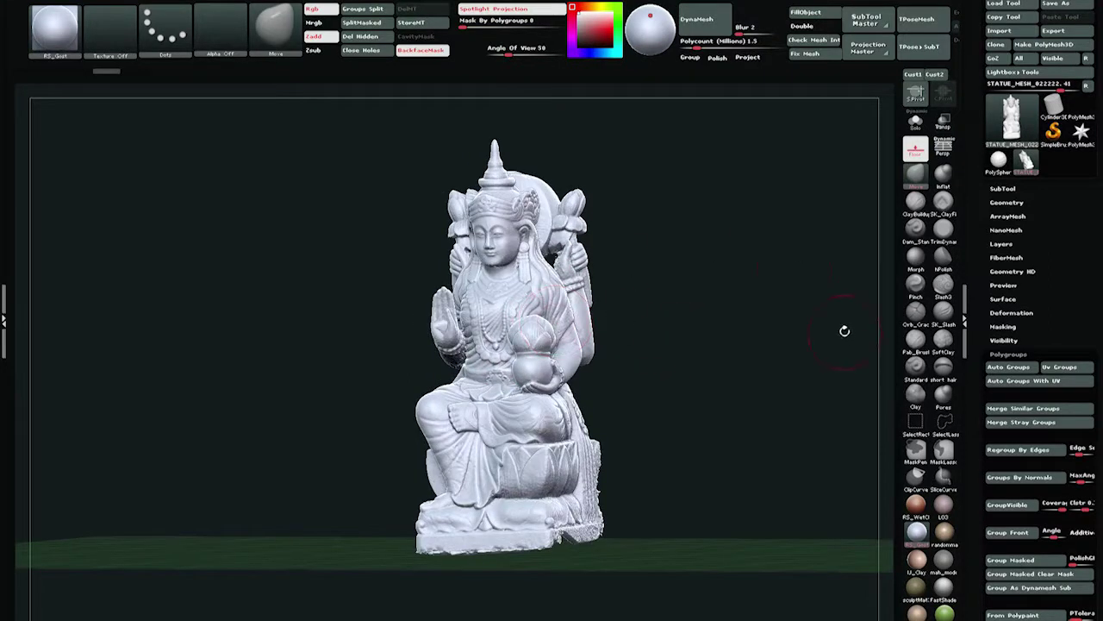
shift+drag(845, 329, 796, 374)
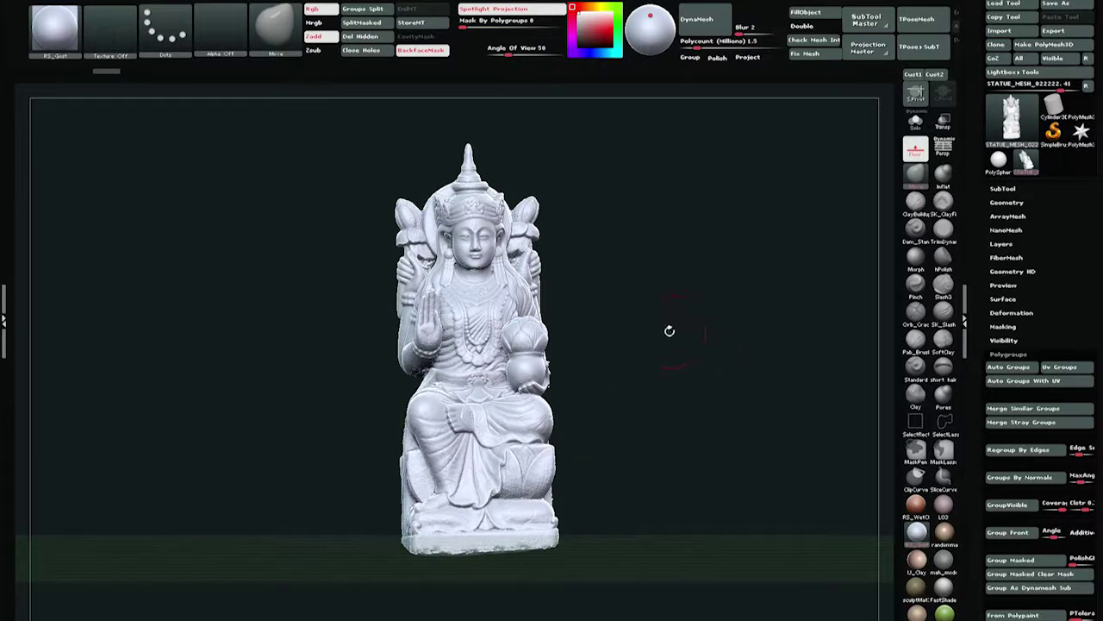
drag(669, 330, 706, 394)
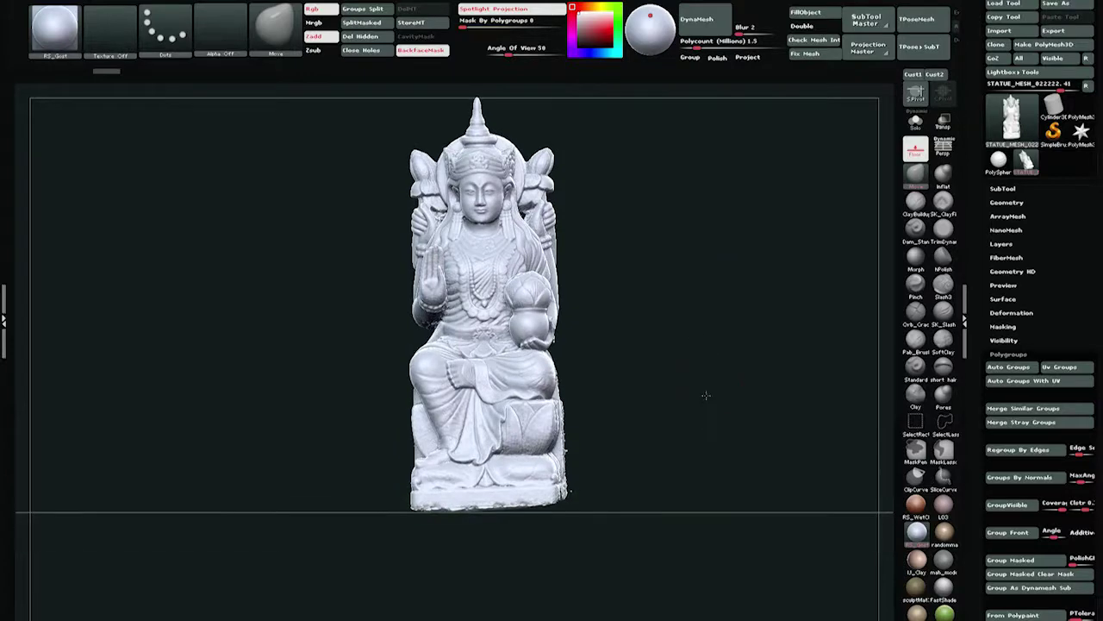
right_drag(706, 395, 564, 238)
ctrl+right_drag(515, 402, 594, 351)
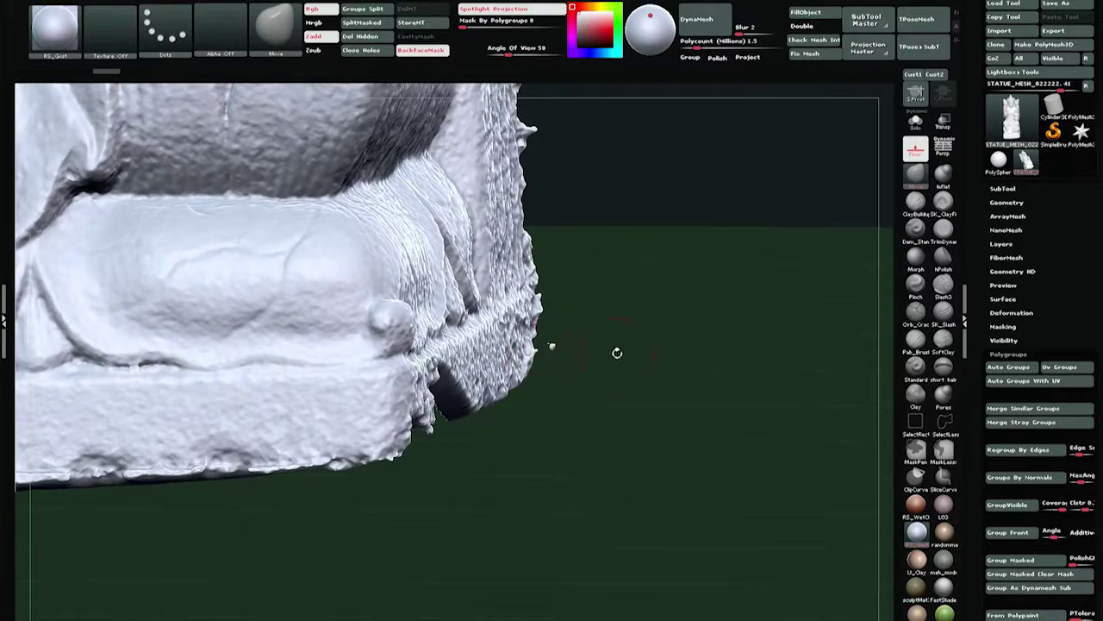
mouse_move(733, 337)
ctrl+right_down()
mouse_move(431, 341)
mouse_move(678, 355)
mouse_move(654, 355)
ctrl+right_up()
alt+right_drag(571, 368, 680, 438)
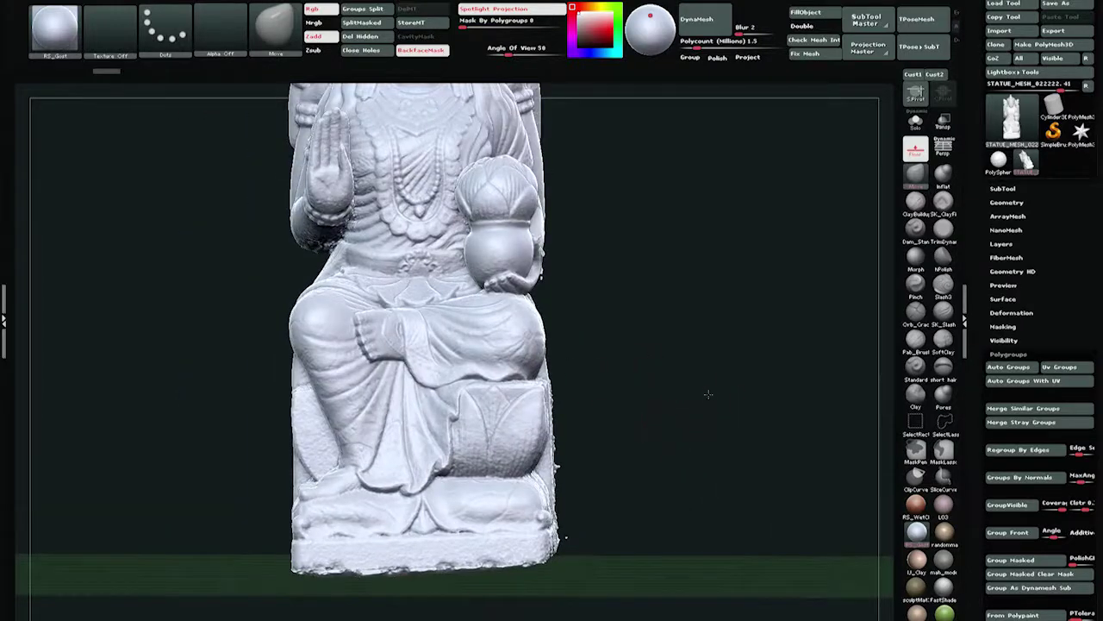
right_drag(707, 393, 730, 393)
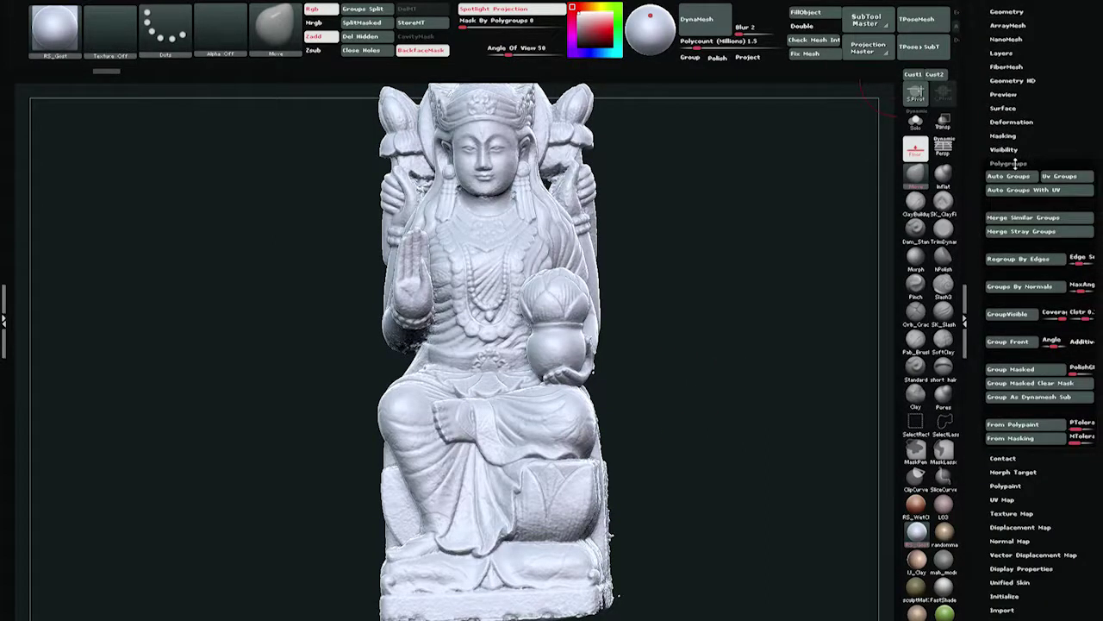
Assign polygroups by topology continuity with Auto Groups and display the groups with PolyFrame
click(1017, 162)
click(1008, 162)
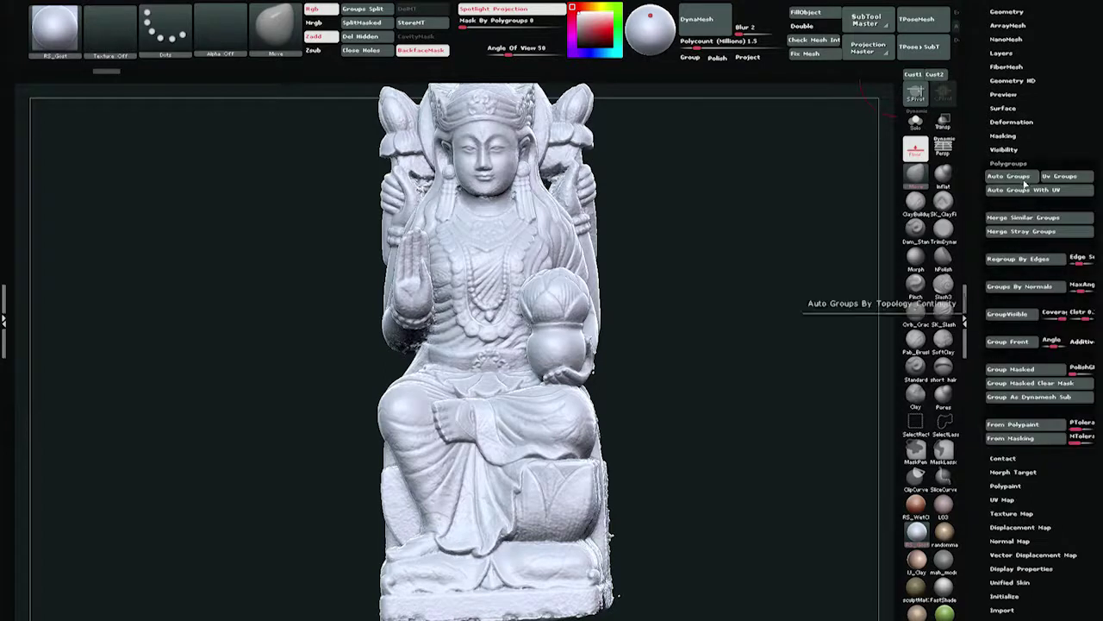
click(1008, 177)
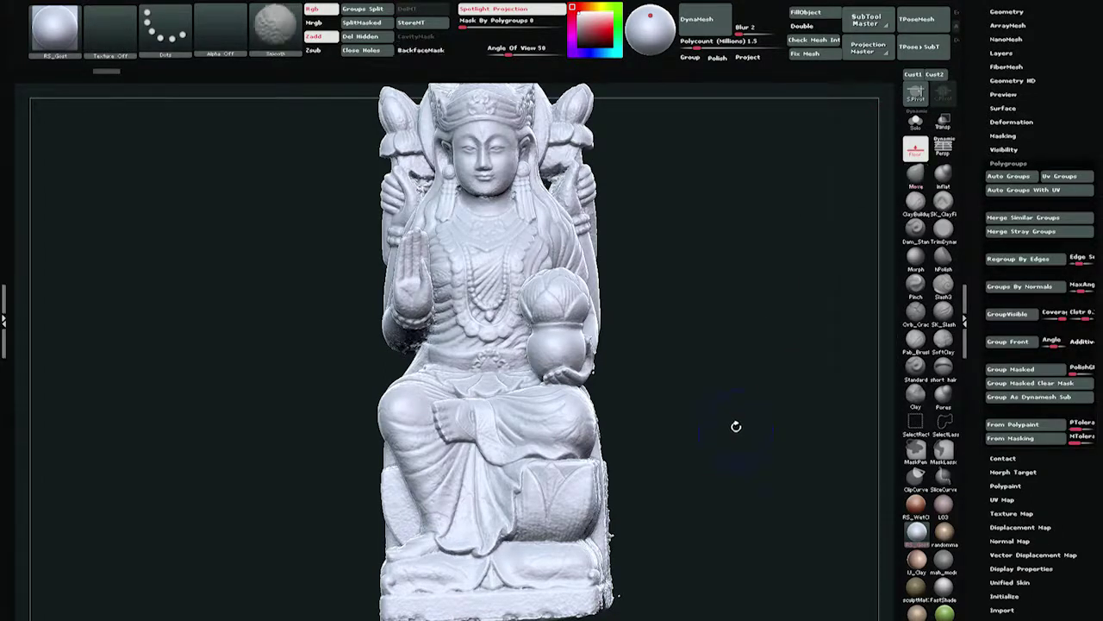
key(shift+f)
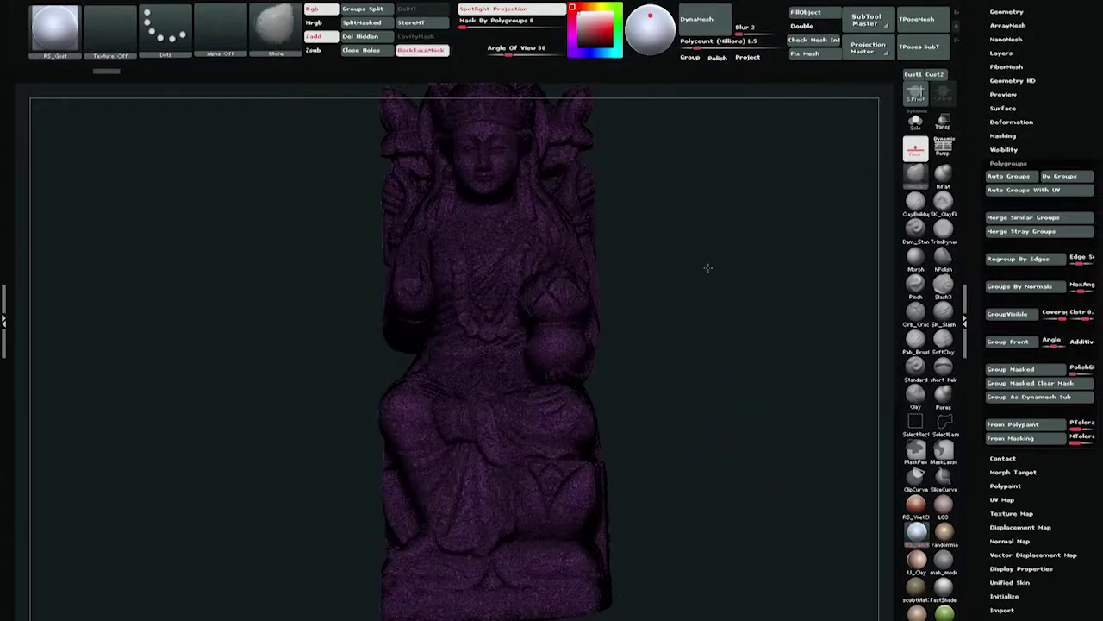
Isolate the main statue polygroup to hide the loose fragments near the base, turn off PolyFrame, and delete the hidden geometry
alt+right_drag(762, 496, 696, 247)
mouse_move(687, 318)
right_down()
mouse_move(641, 339)
mouse_move(647, 407)
mouse_move(263, 473)
right_up()
ctrl+right_drag(574, 431, 586, 345)
right_drag(586, 345, 623, 419)
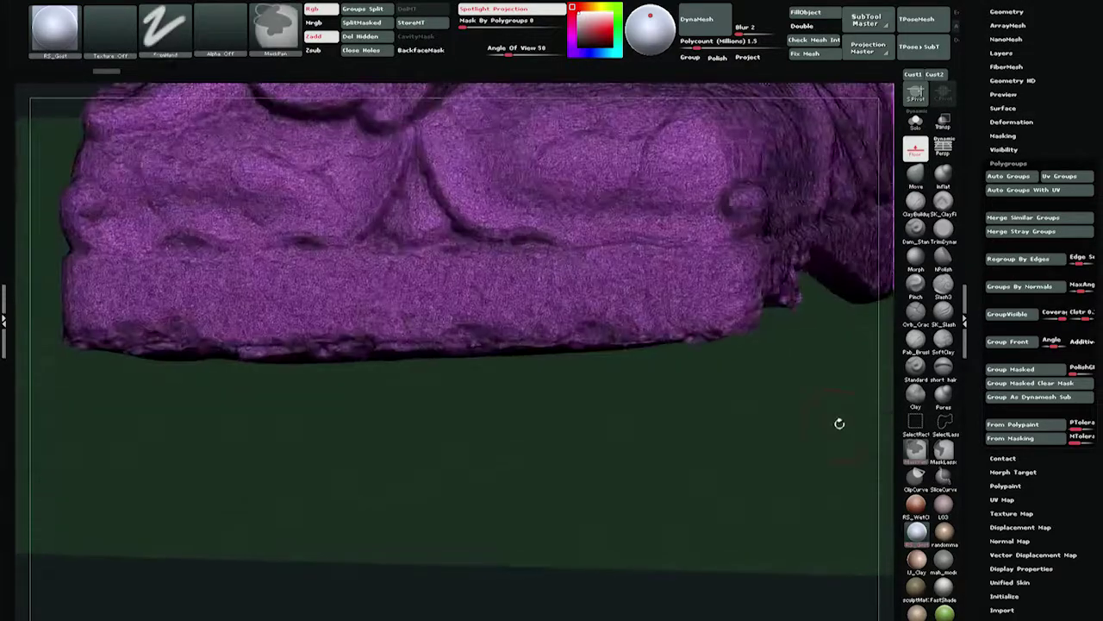
right_drag(840, 423, 626, 353)
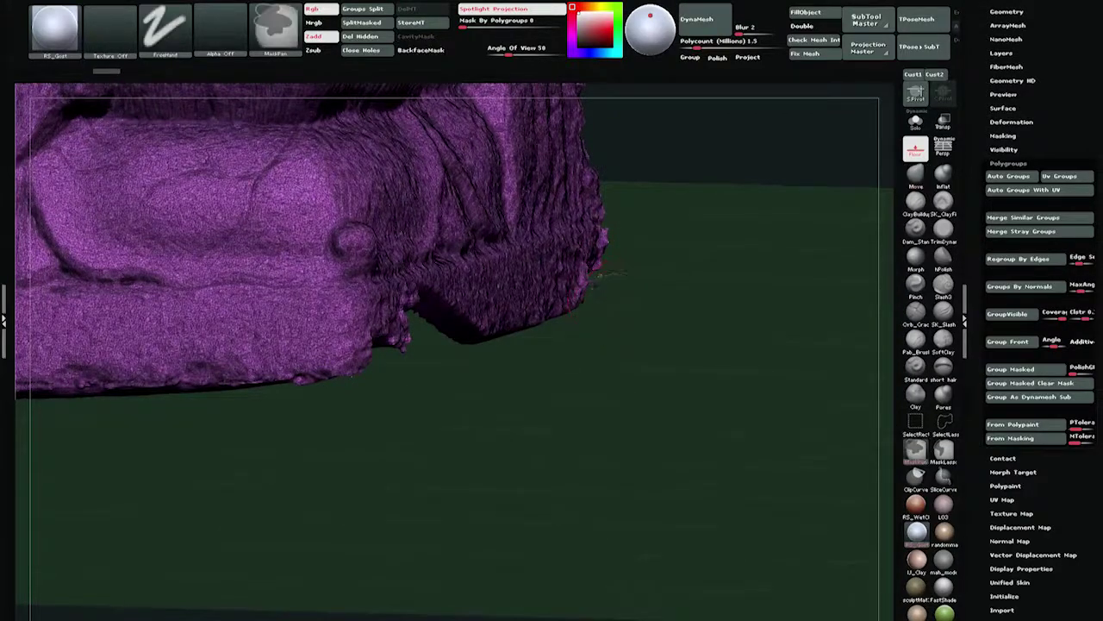
ctrl+right_drag(612, 312, 172, 479)
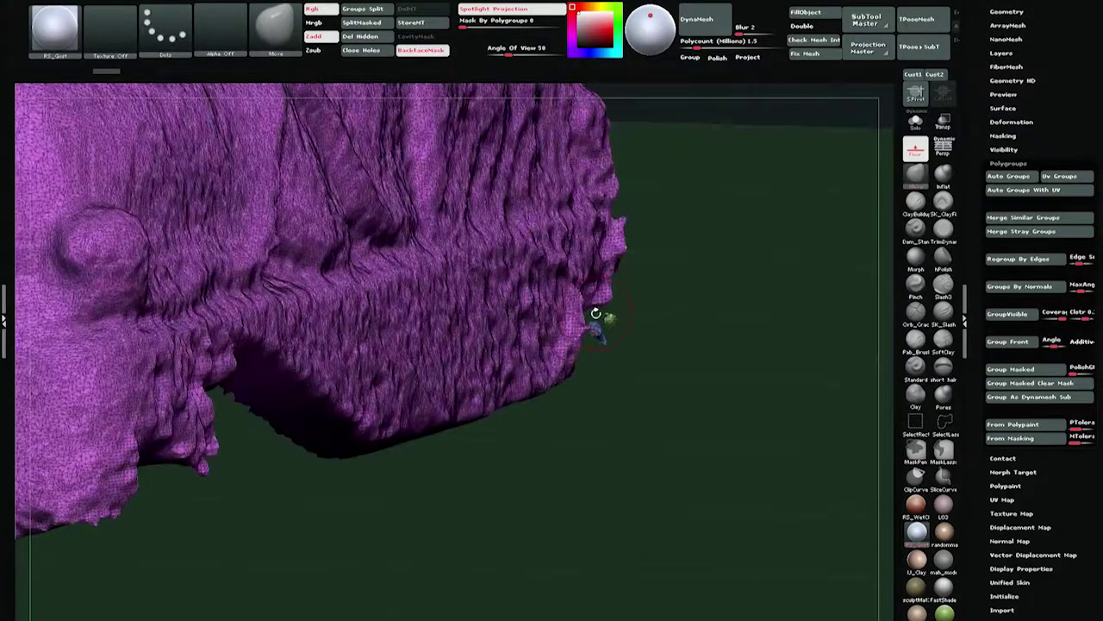
key(ctrl+shift)
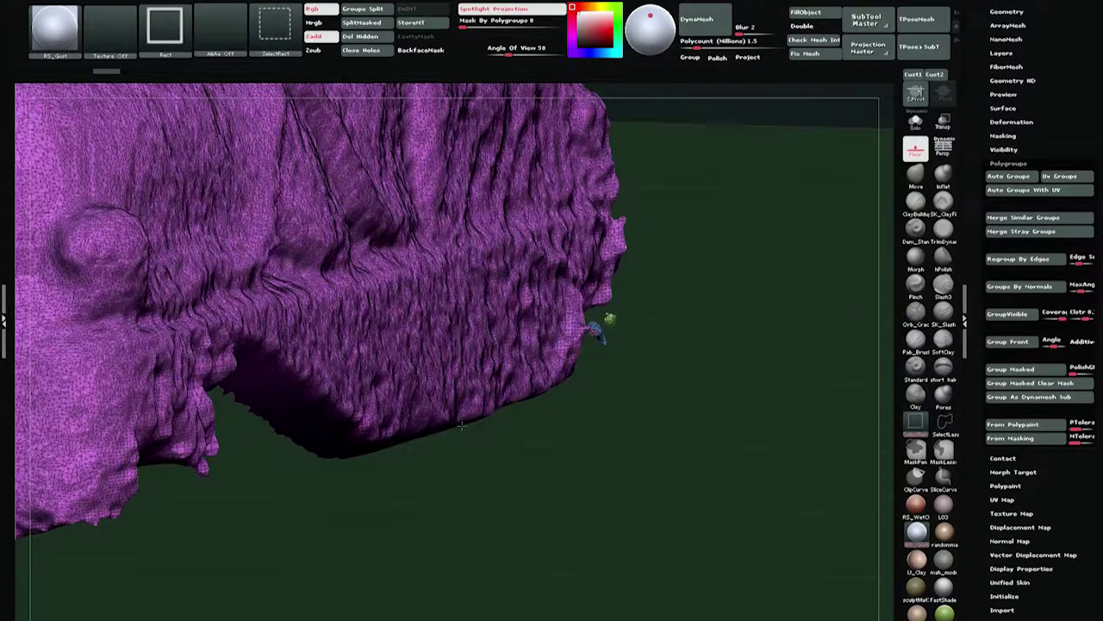
key(ctrl)
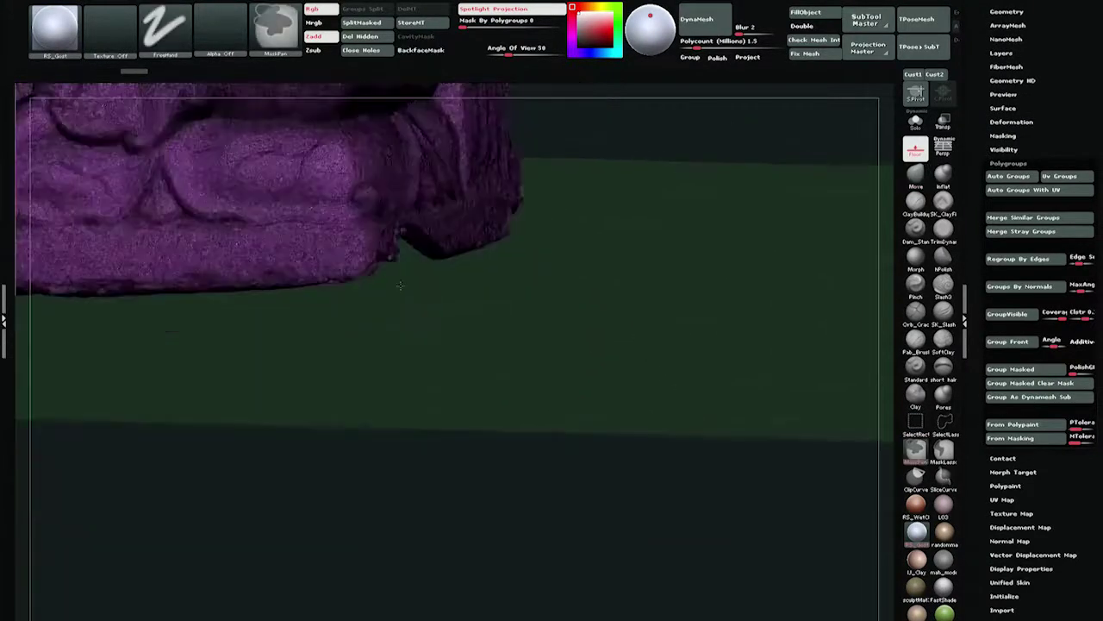
ctrl+right_drag(400, 285, 482, 250)
alt+right_drag(596, 241, 721, 586)
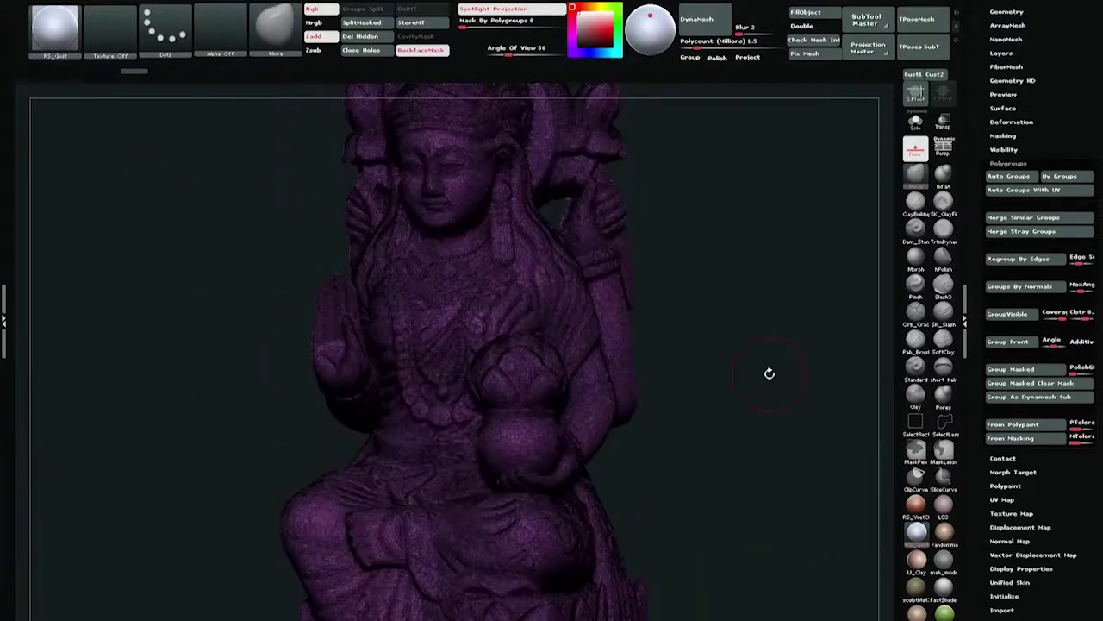
ctrl+click(759, 368)
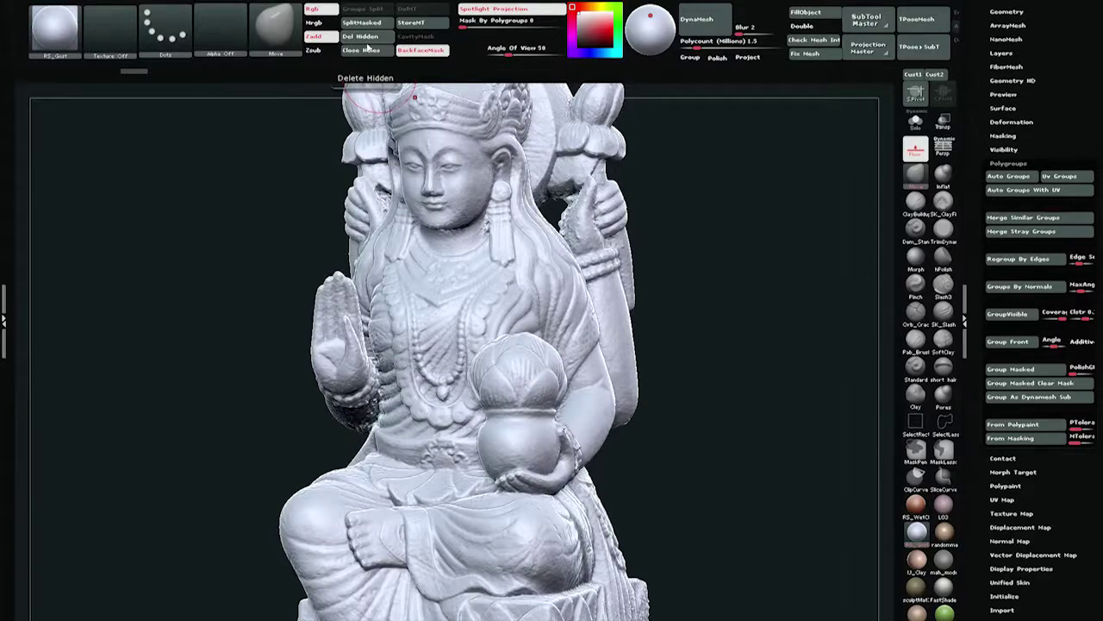
click(367, 42)
Examine the statue's side drapery and base surface, and check the polygon count of the current tool
right_drag(742, 340, 751, 338)
ctrl+right_drag(721, 299, 690, 341)
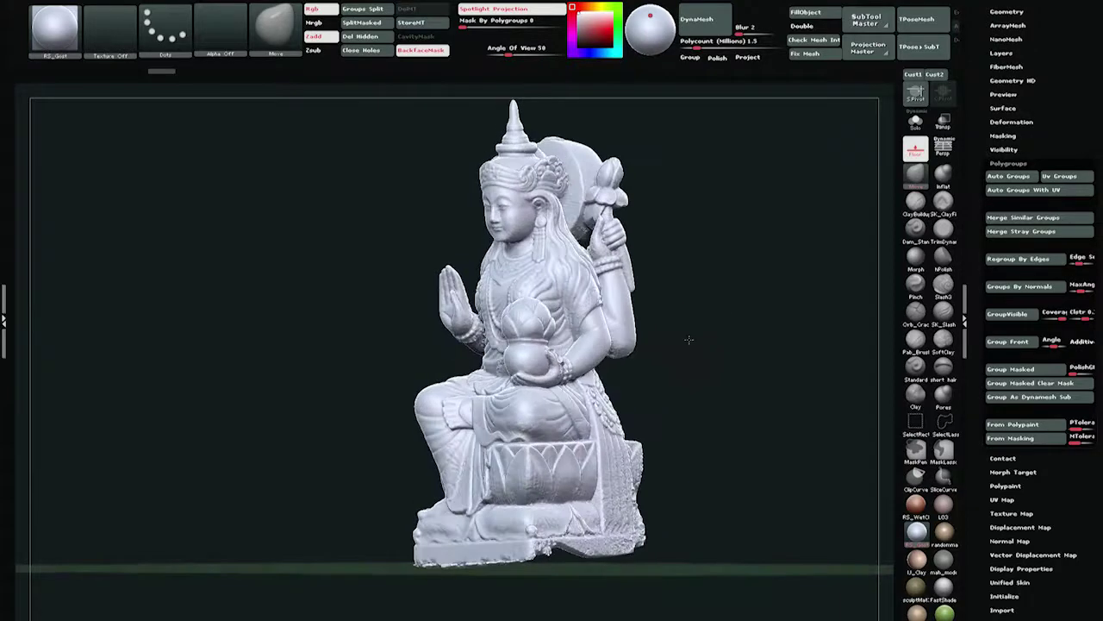
mouse_move(756, 438)
alt+right_down()
mouse_move(690, 407)
mouse_move(702, 421)
mouse_move(662, 419)
alt+right_up()
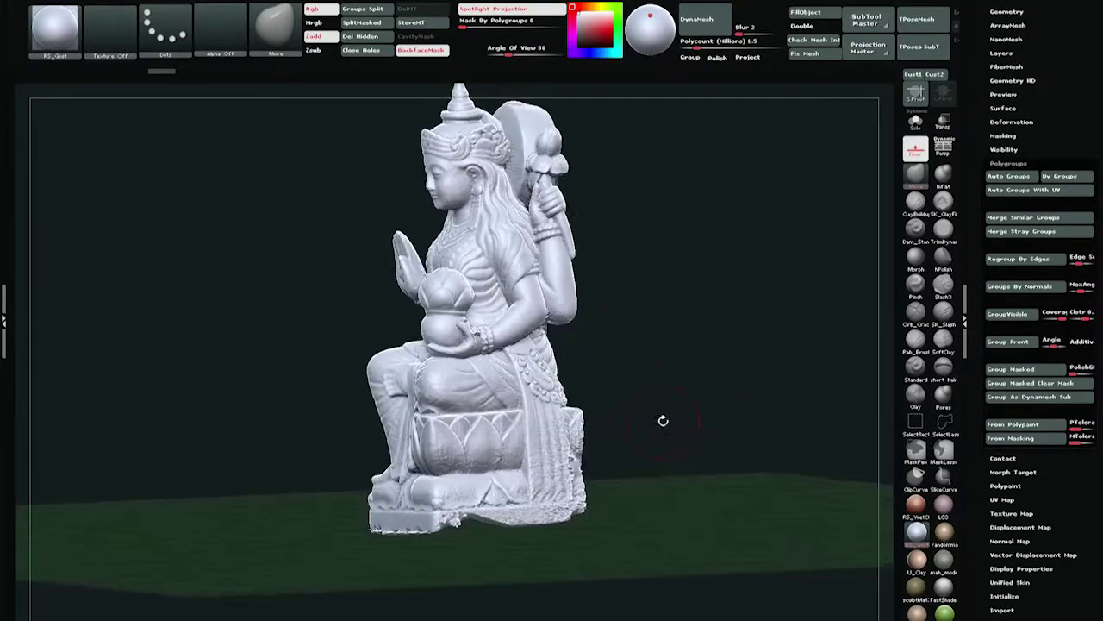
mouse_move(682, 466)
right_down()
mouse_move(636, 471)
mouse_move(739, 424)
mouse_move(684, 480)
right_up()
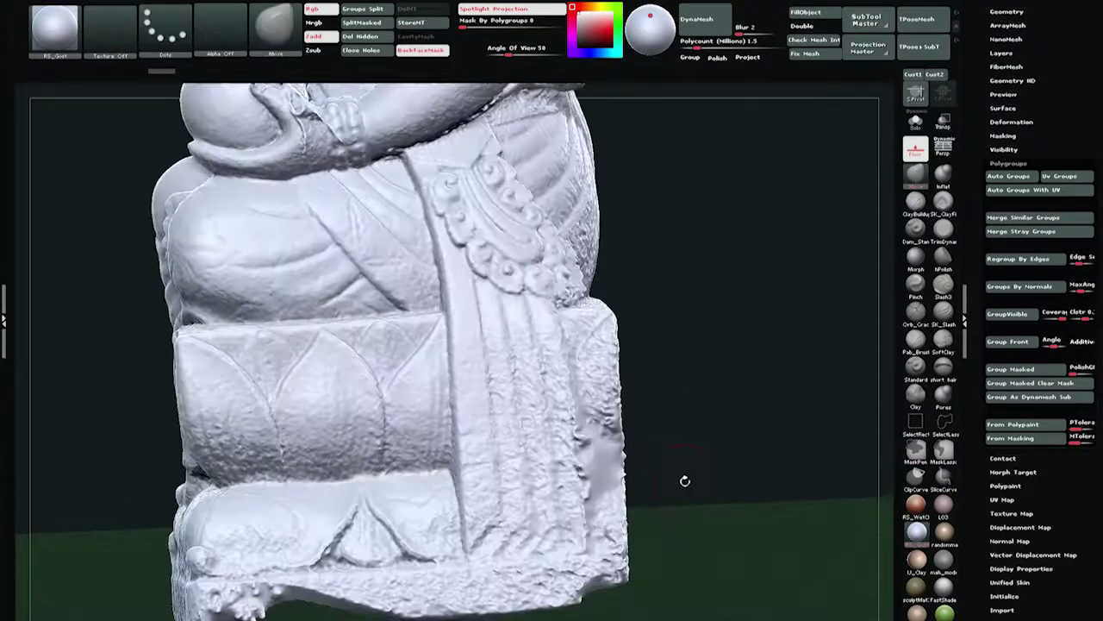
ctrl+right_drag(534, 423, 523, 466)
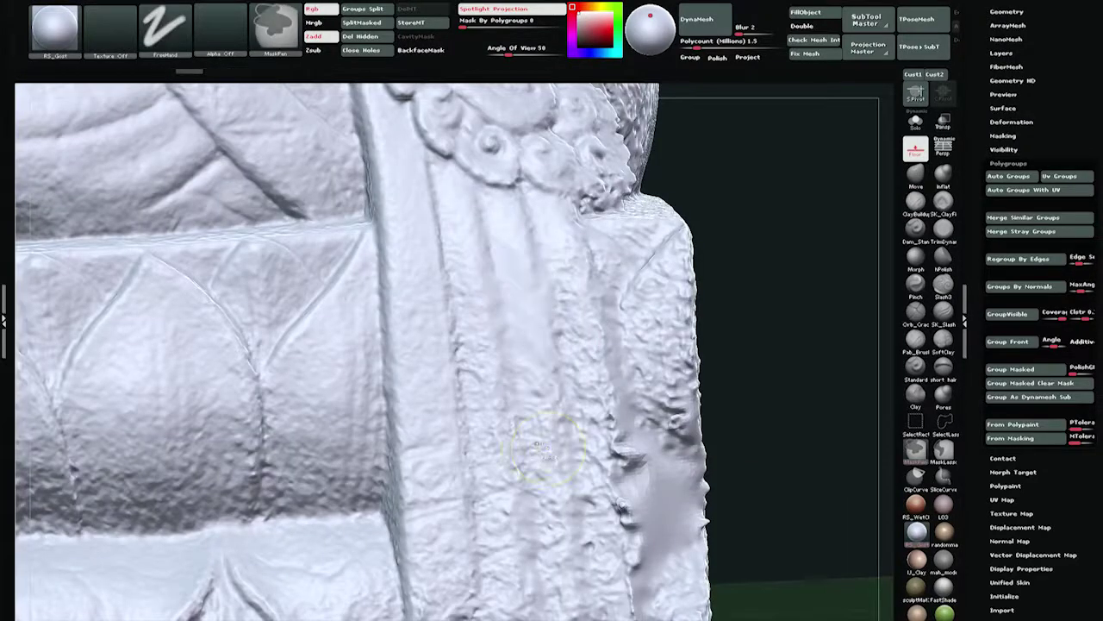
ctrl+right_drag(847, 264, 336, 280)
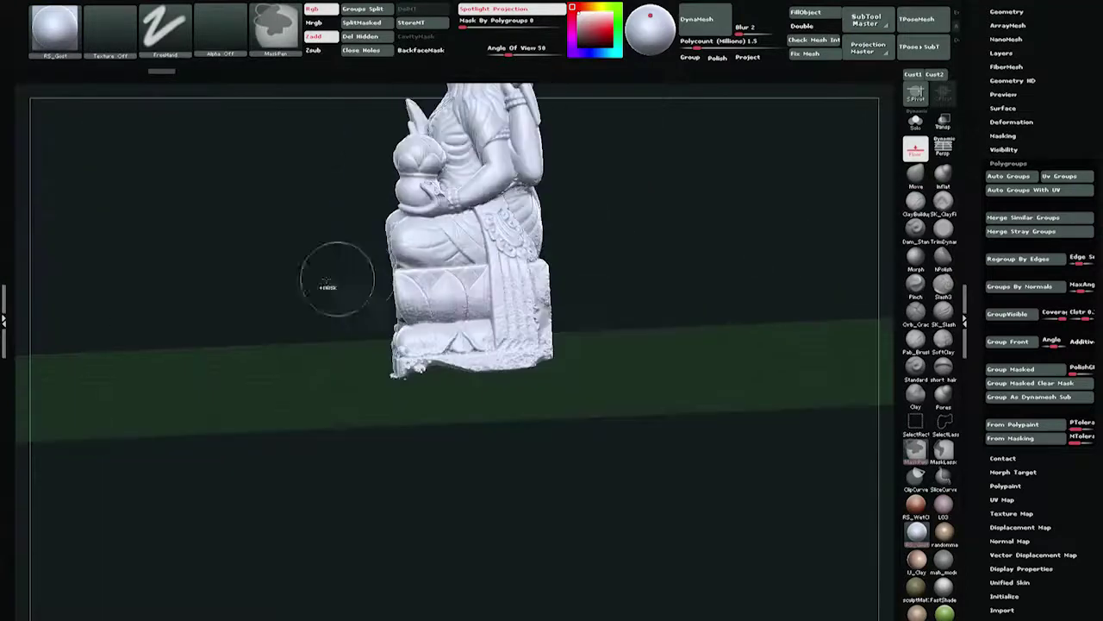
shift+drag(631, 219, 670, 337)
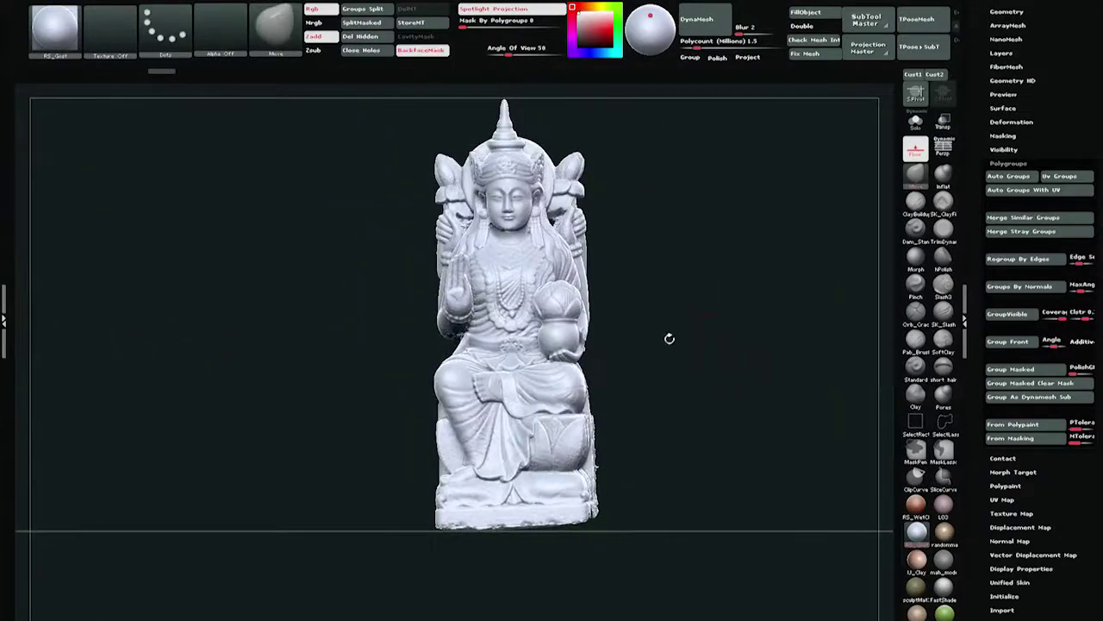
drag(977, 26, 978, 217)
mouse_move(1012, 120)
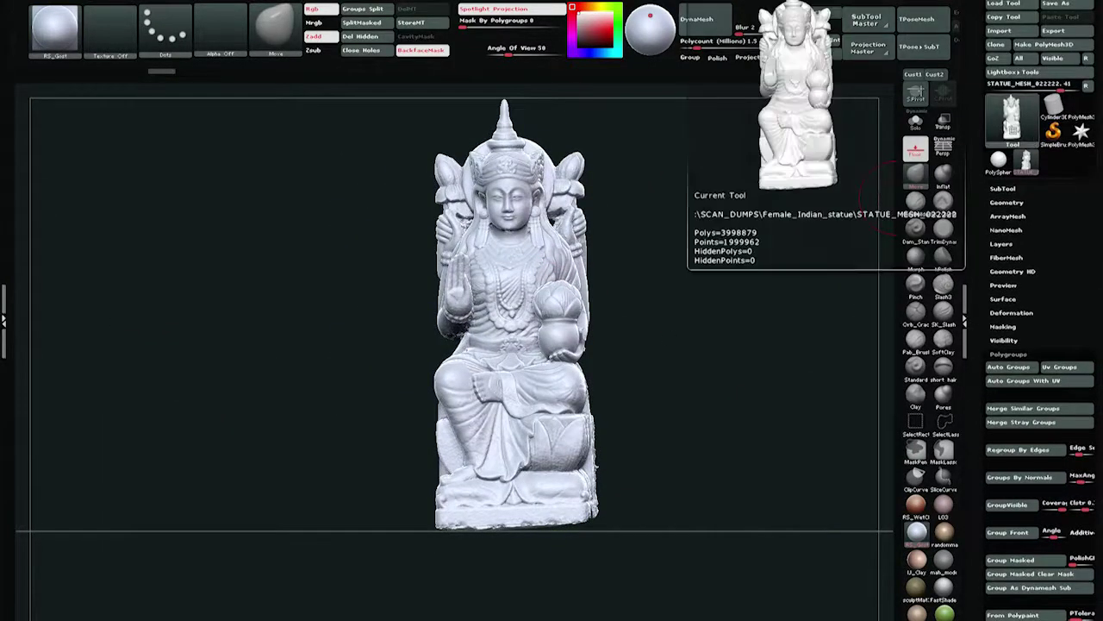
Subdivide the statue mesh by one level and check the tool's polygon count
click(1004, 187)
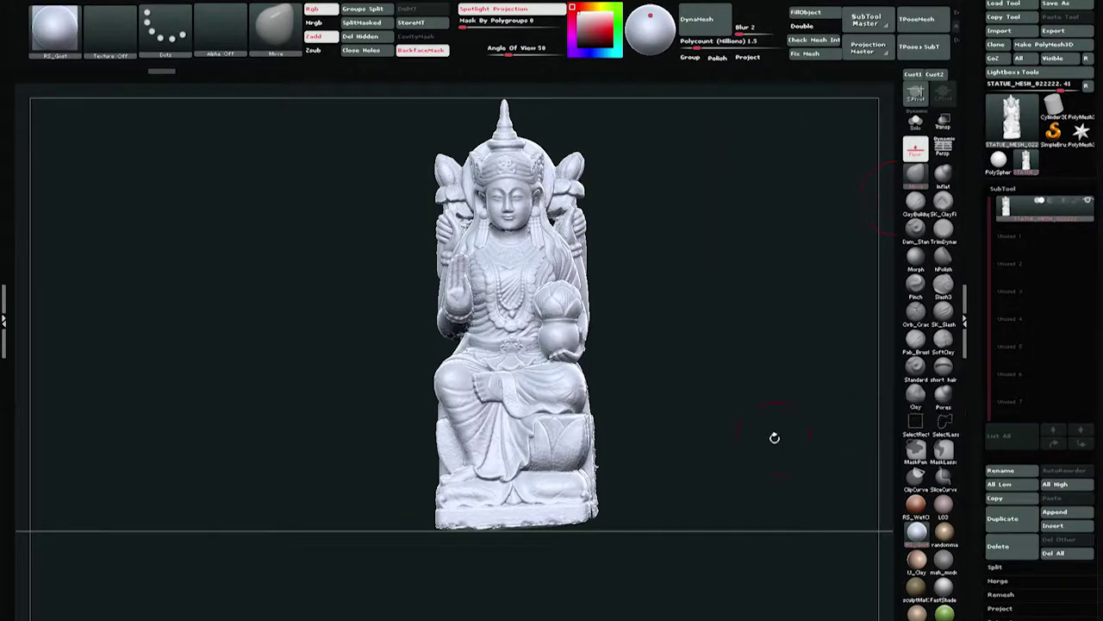
key(ctrl)
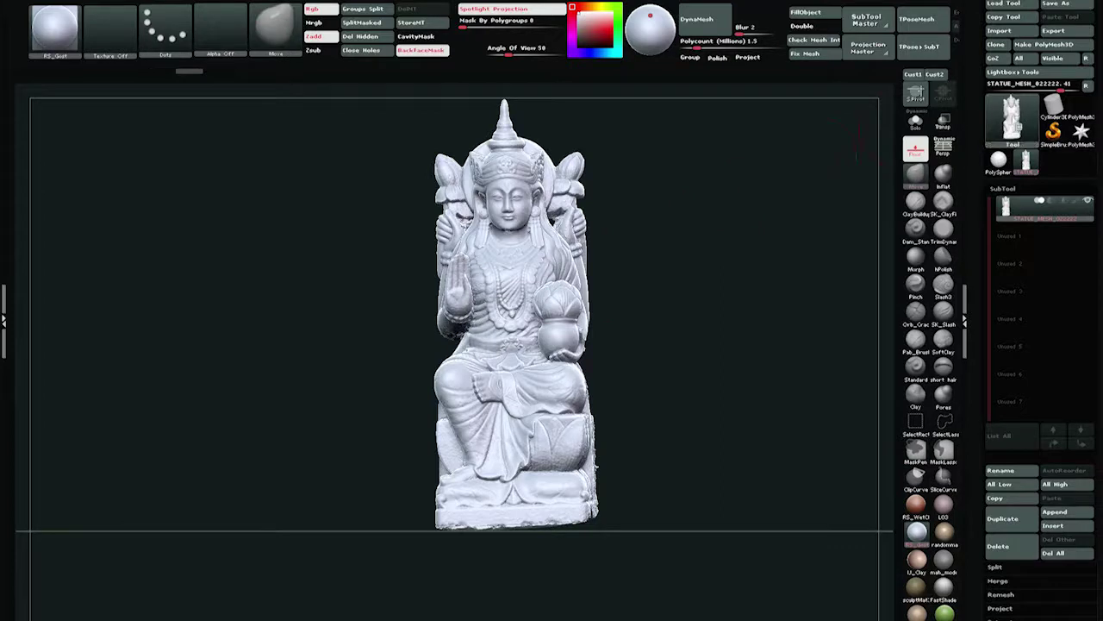
mouse_move(998, 129)
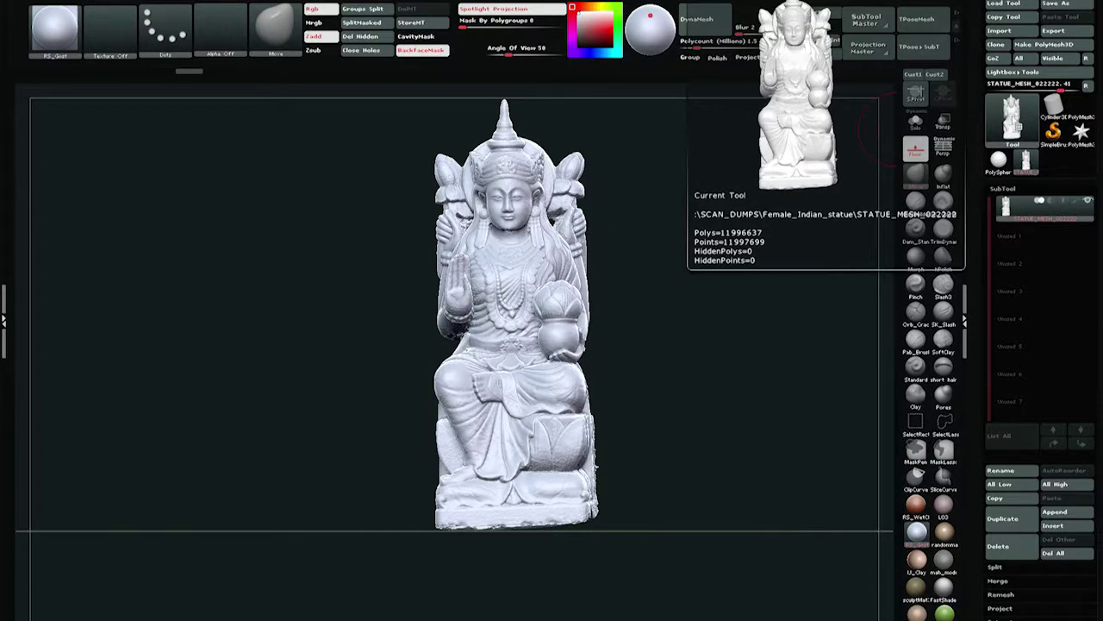
mouse_move(779, 266)
mouse_down()
mouse_move(788, 275)
mouse_move(761, 279)
mouse_up()
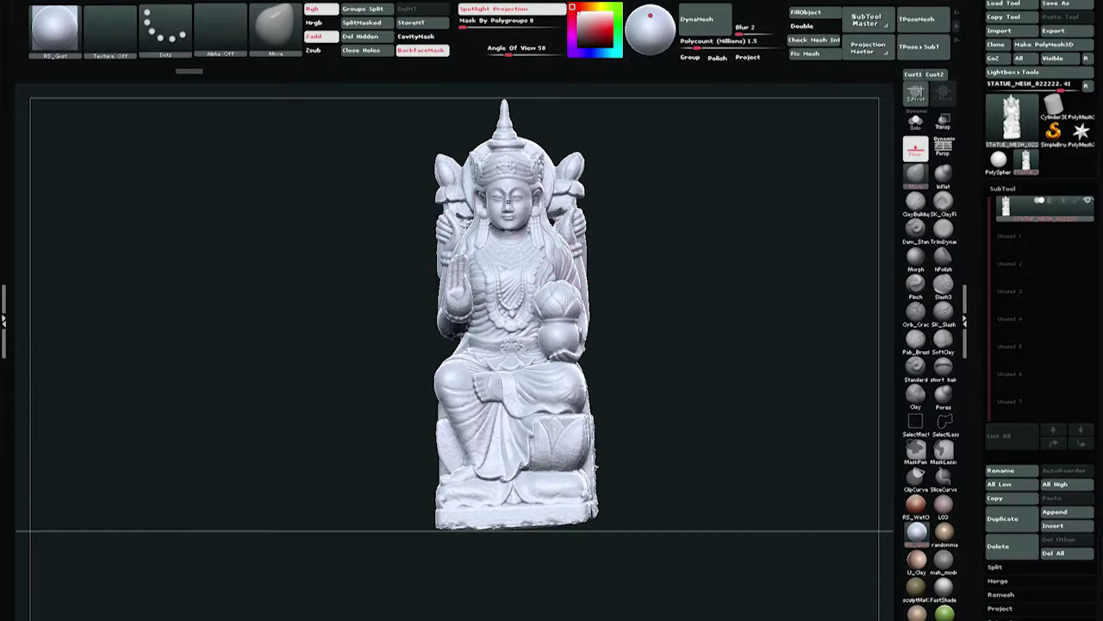
Examine the statue's chest detail up close and compare it with the STATUE_MESH_022222 texture image in Windows Photo Viewer
key(ctrl)
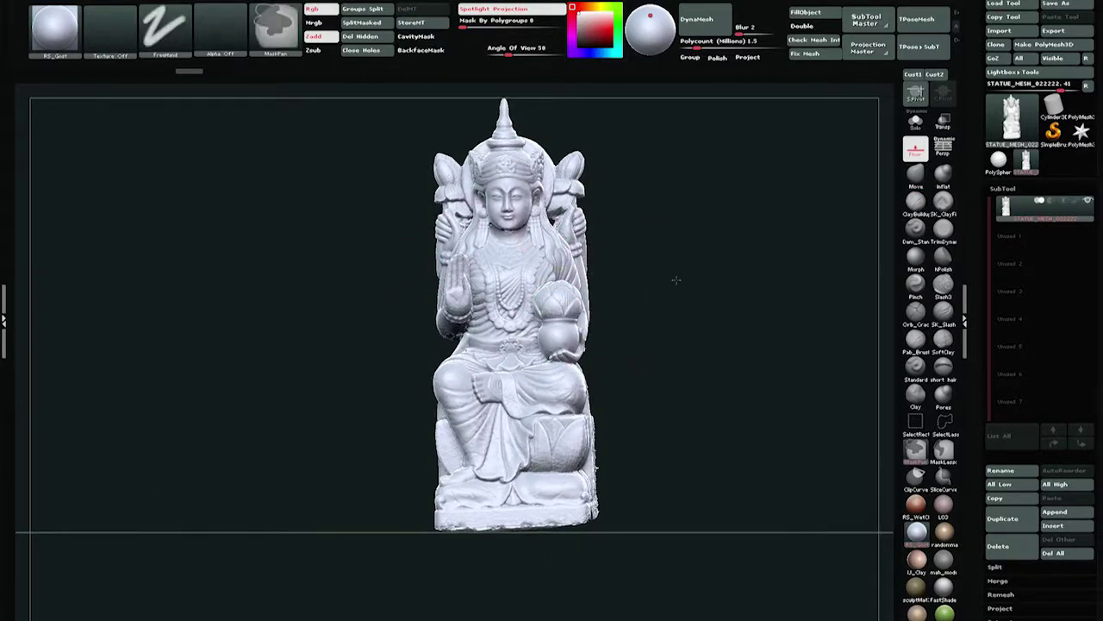
ctrl+right_drag(575, 295, 576, 370)
ctrl+right_drag(512, 298, 512, 393)
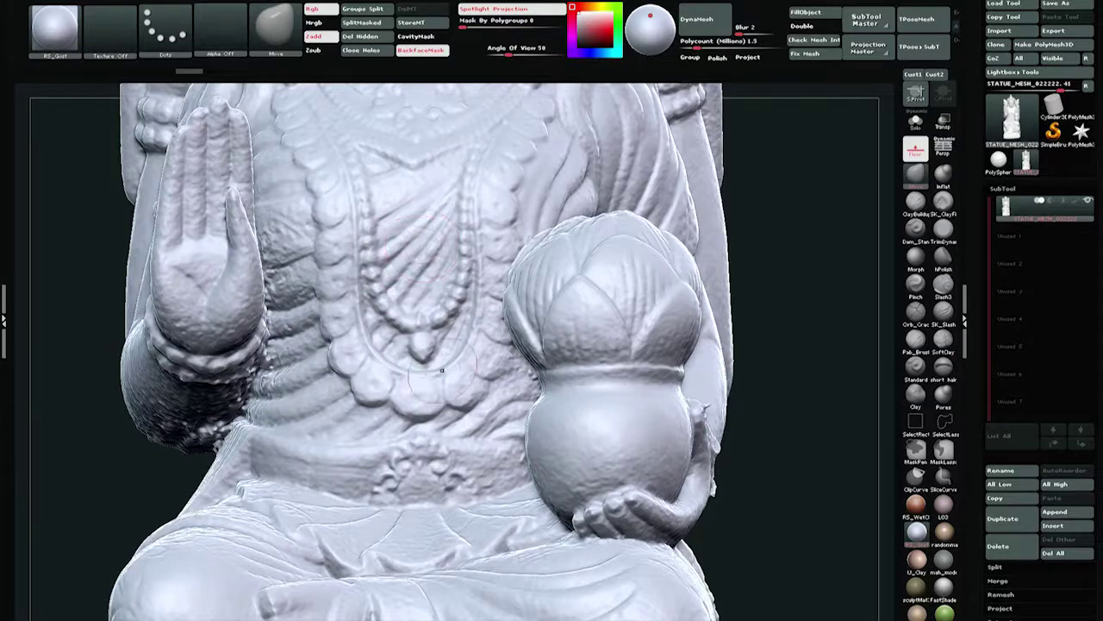
ctrl+right_drag(556, 446, 547, 369)
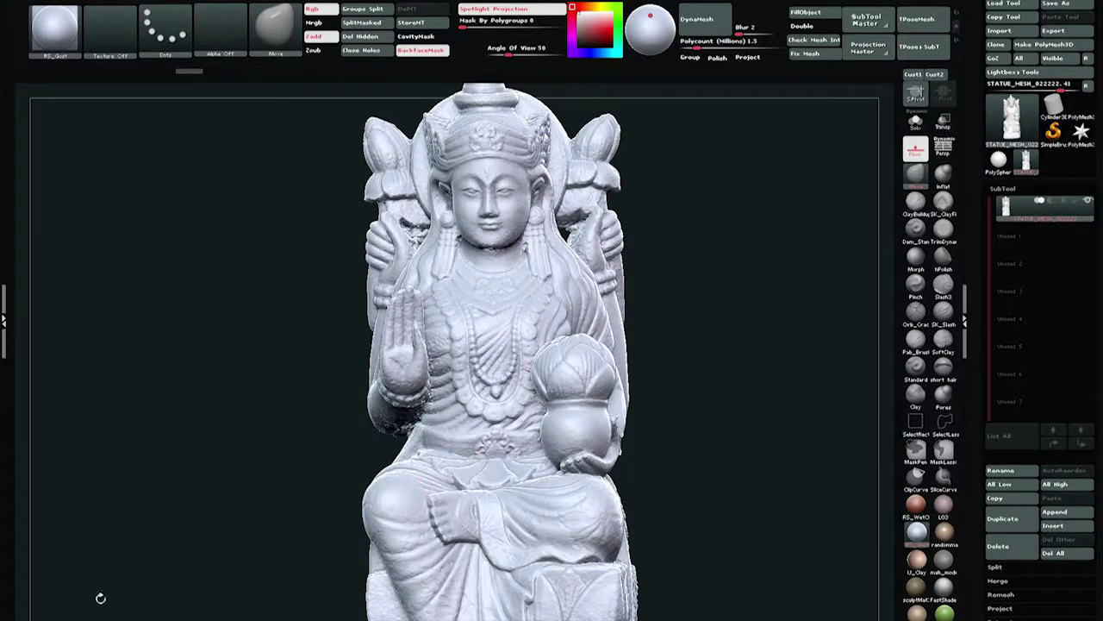
key(alt+Tab)
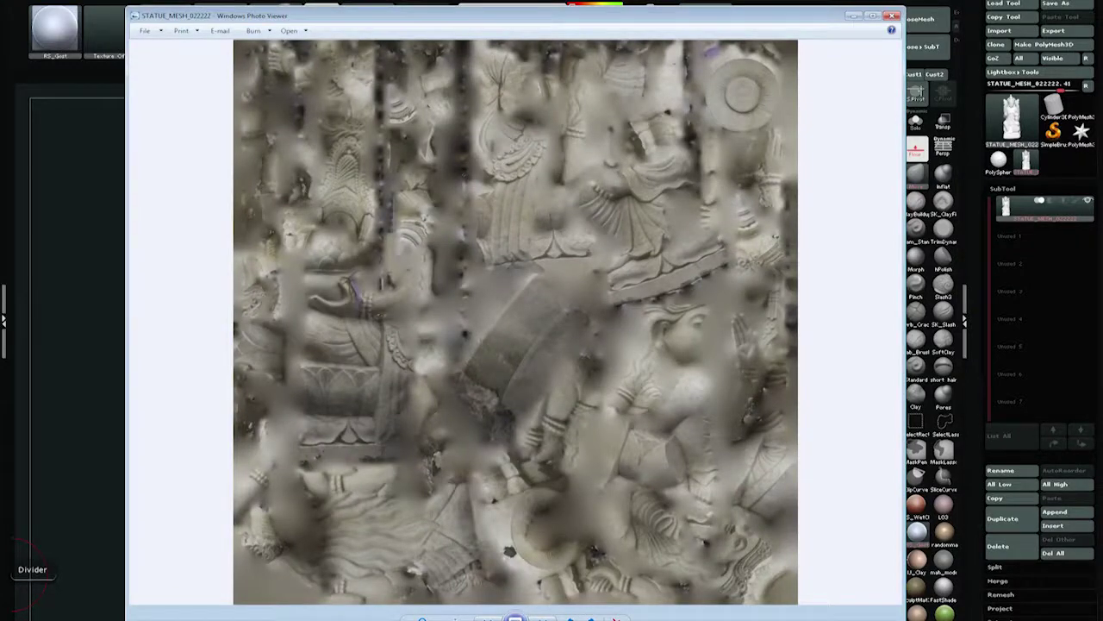
scroll(515, 252, up, 10)
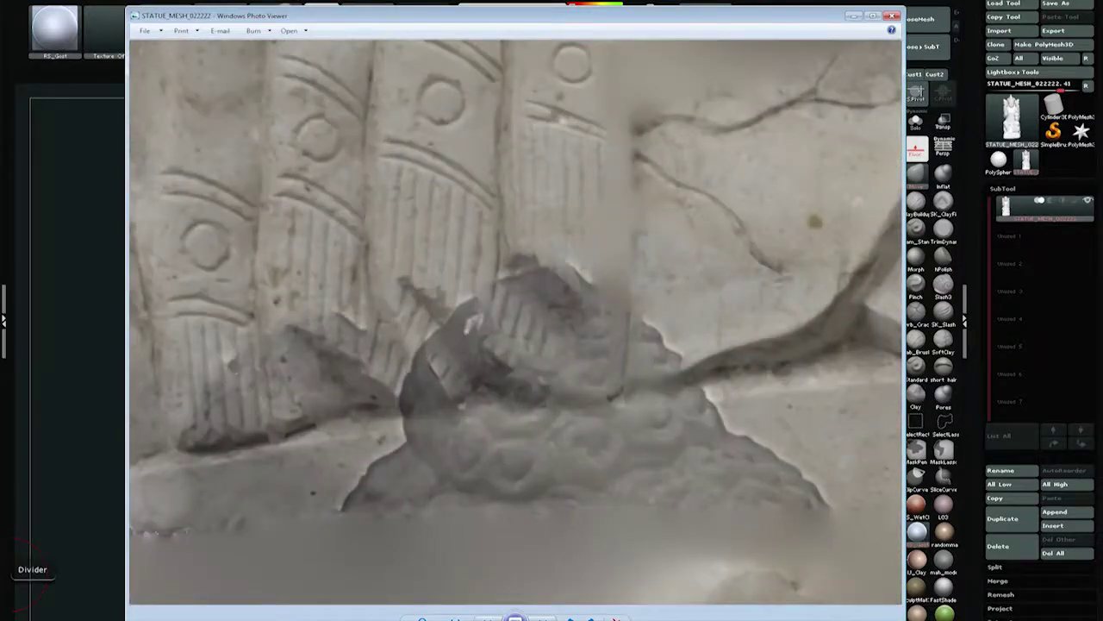
scroll(515, 321, down, 10)
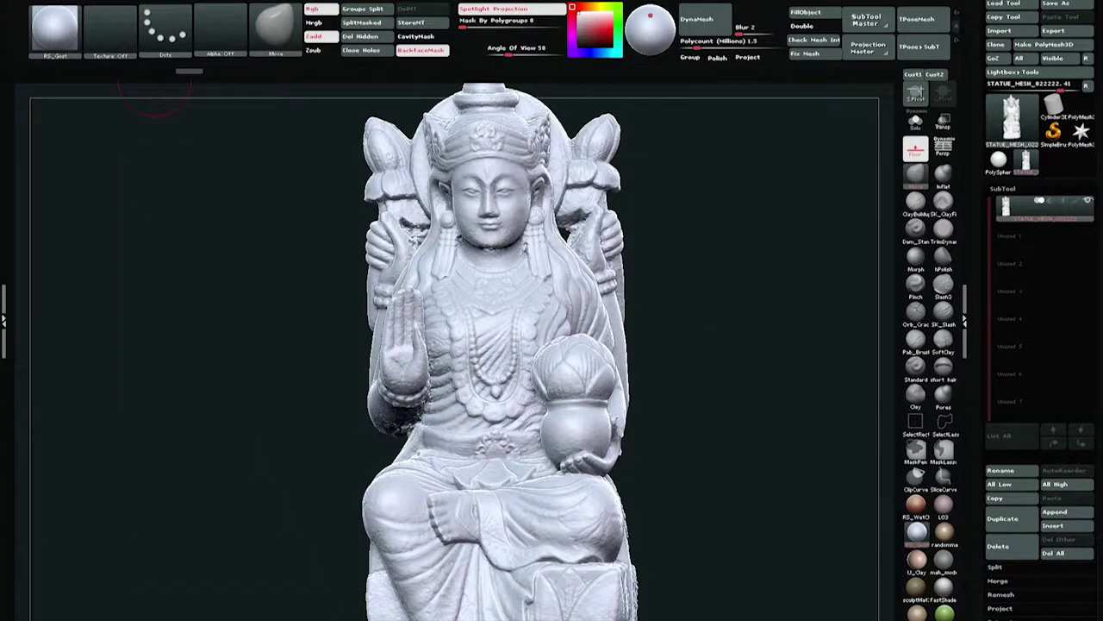
Dock the Alpha palette and import the STATUE_MESH_022222 image as an alpha
click(31, 1)
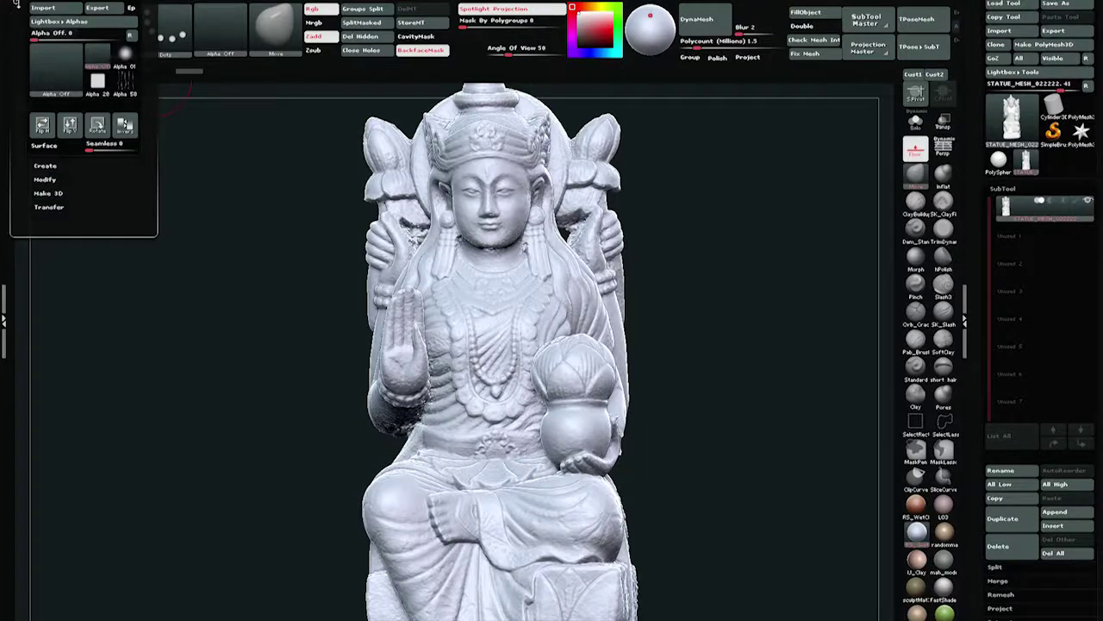
click(15, 3)
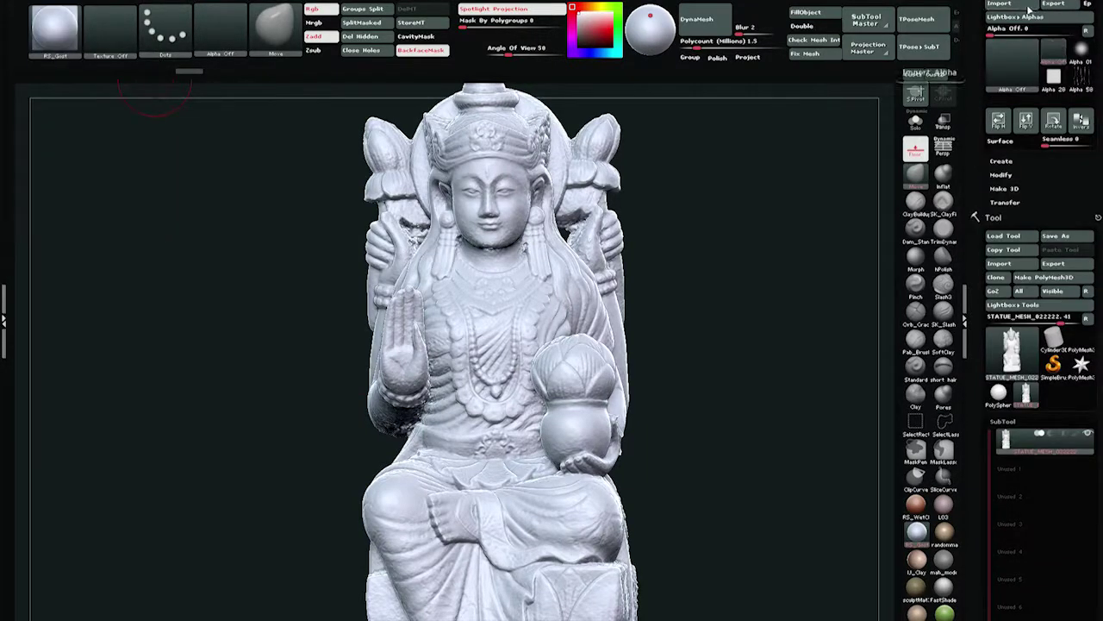
click(1000, 3)
drag(380, 142, 0, 99)
mouse_move(1002, 72)
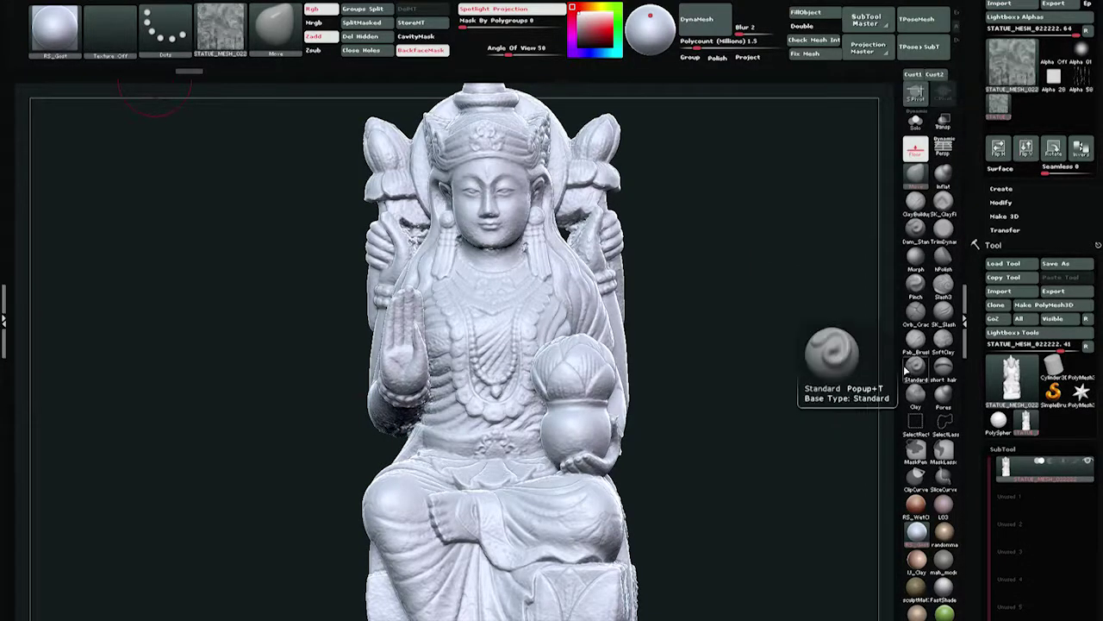
Create a new blank texture map for the statue and check its preview
scroll(1078, 336, down, 10)
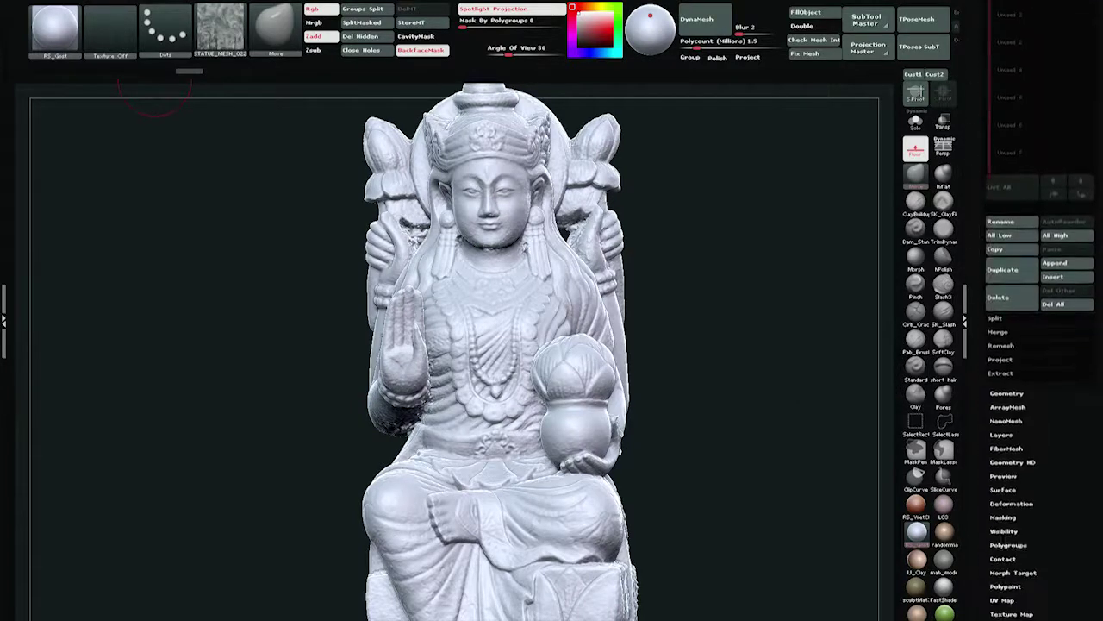
click(1020, 411)
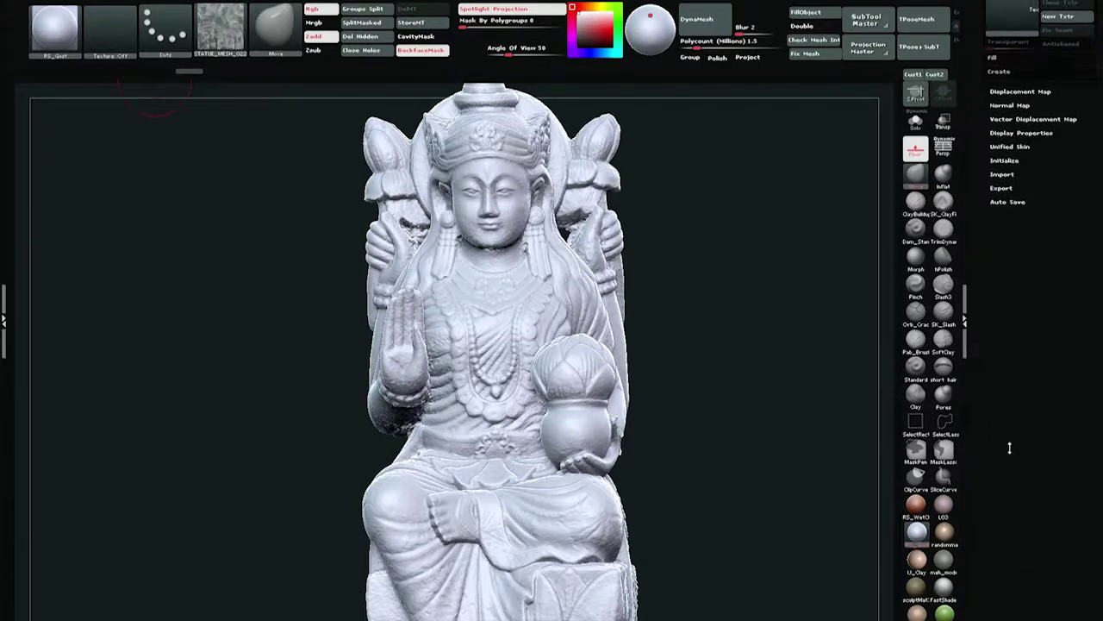
drag(1067, 329, 1058, 454)
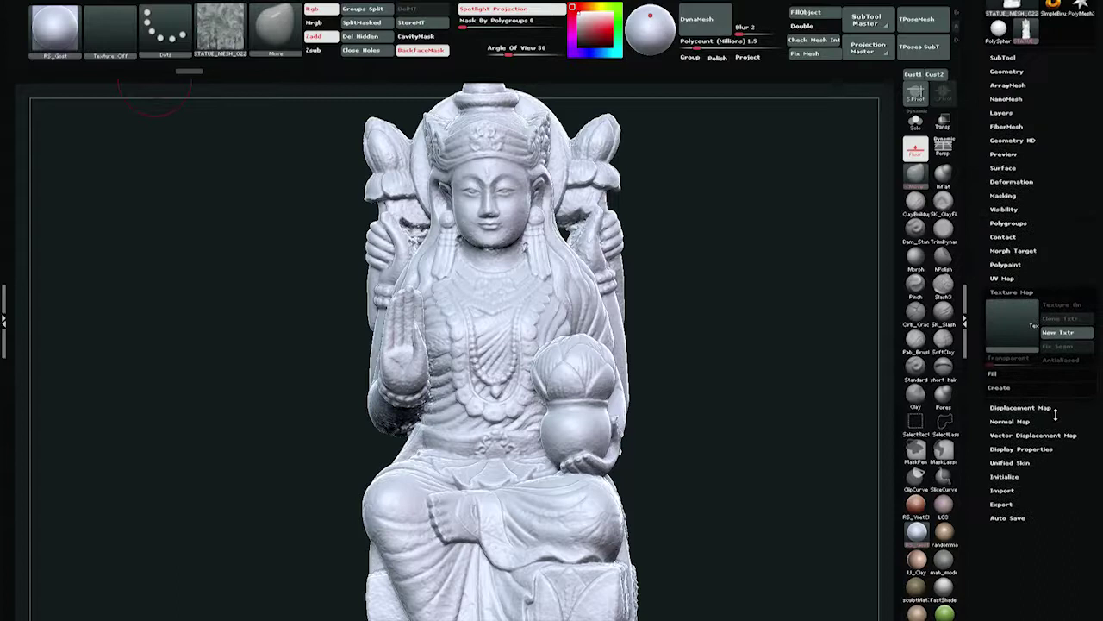
click(1050, 333)
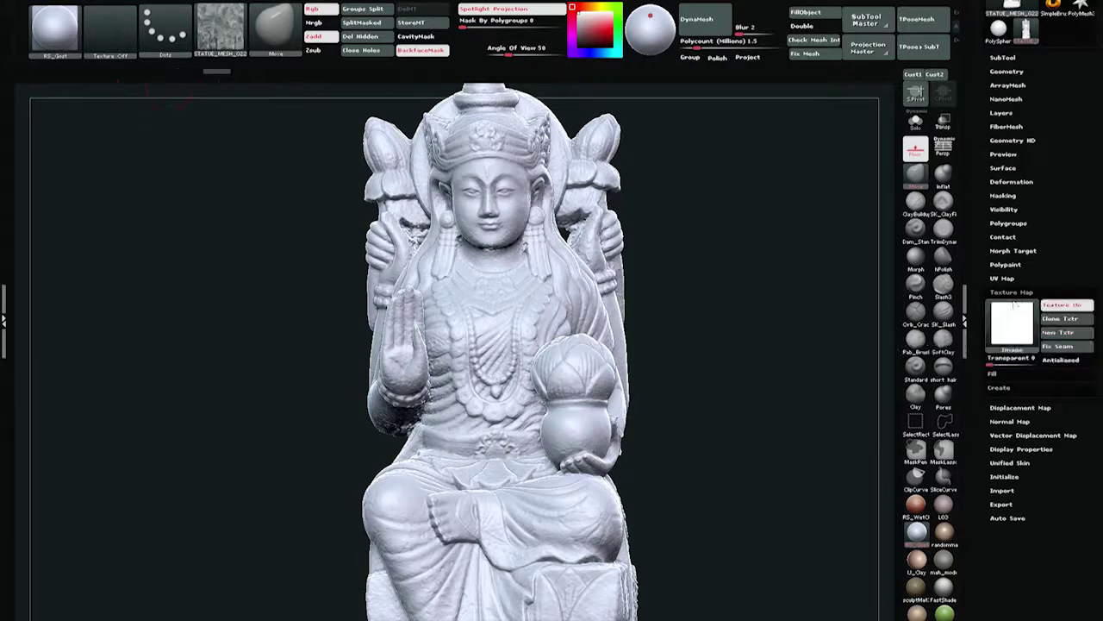
mouse_move(997, 332)
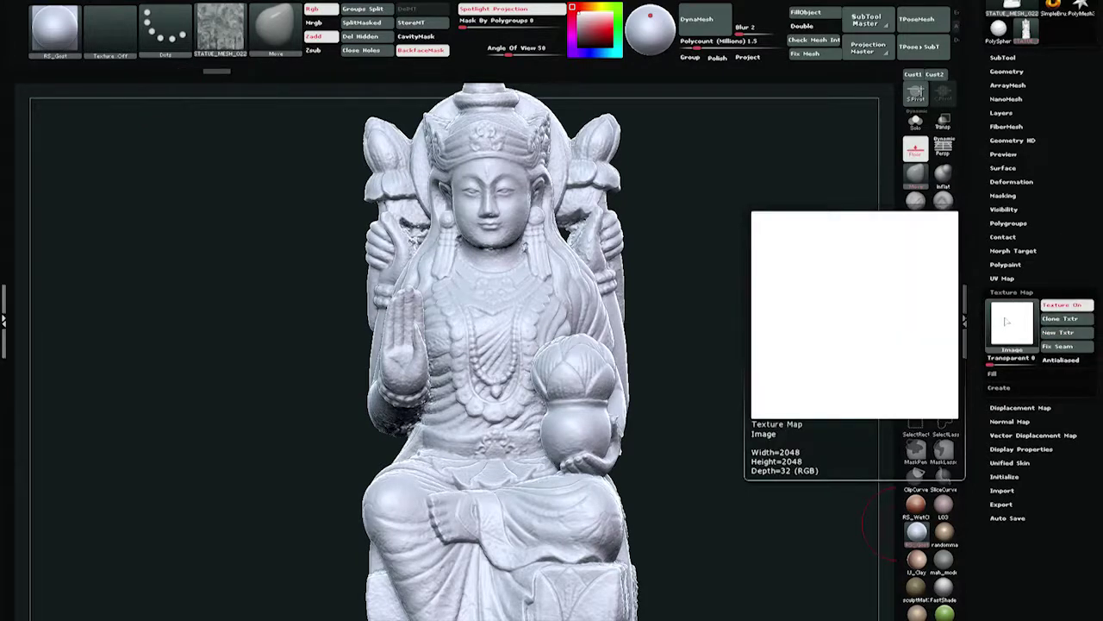
Assign the imported STATUE_MESH_022222 alpha as the statue's displacement map
click(1022, 406)
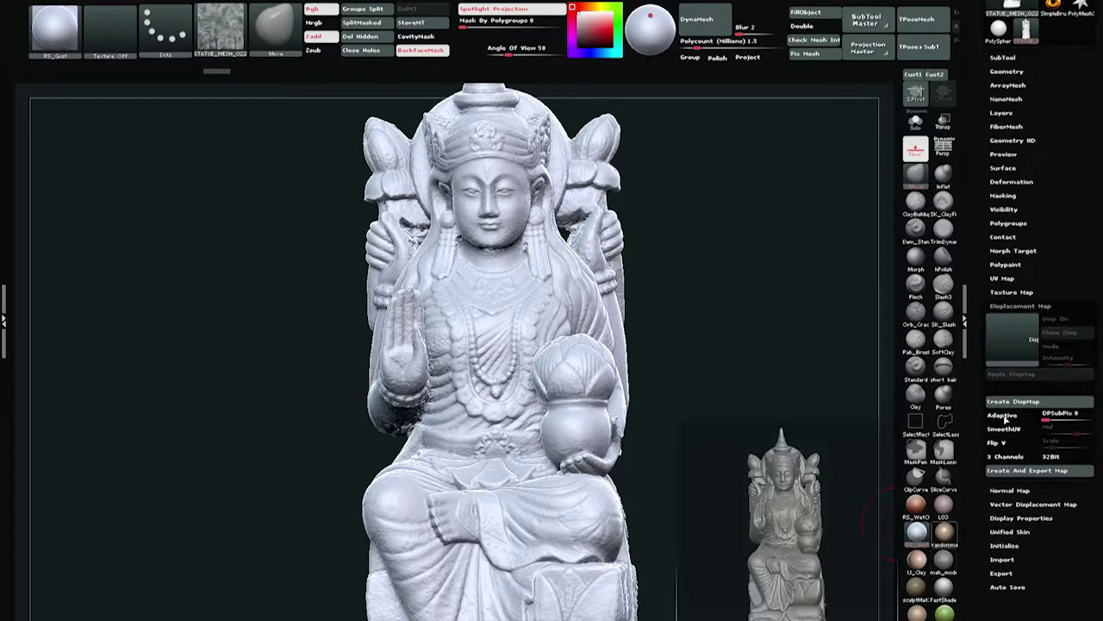
click(1019, 346)
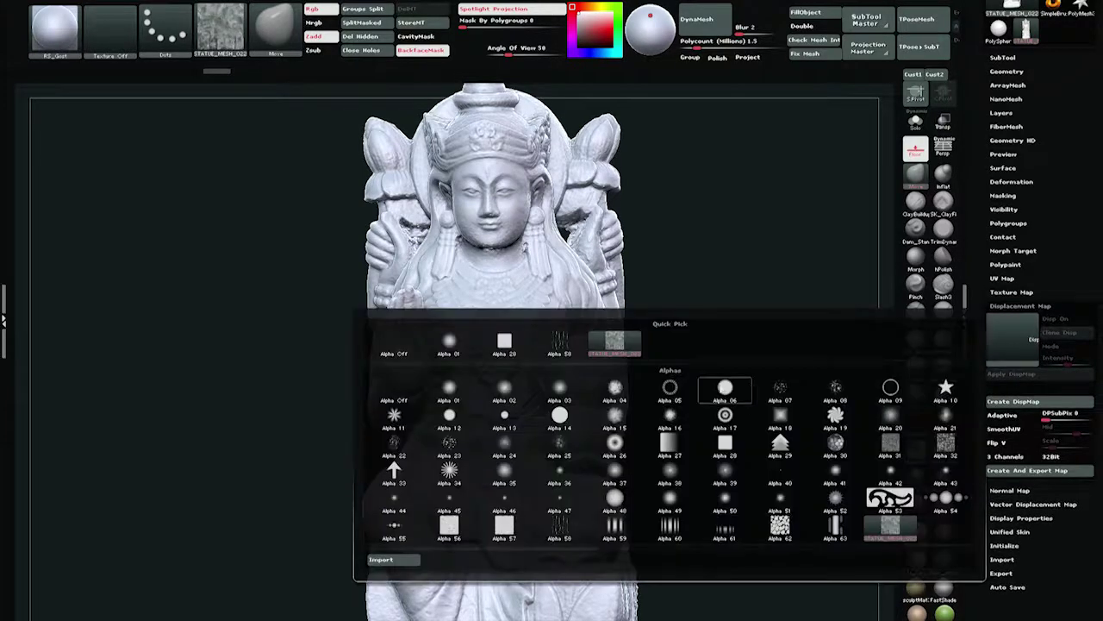
mouse_move(622, 349)
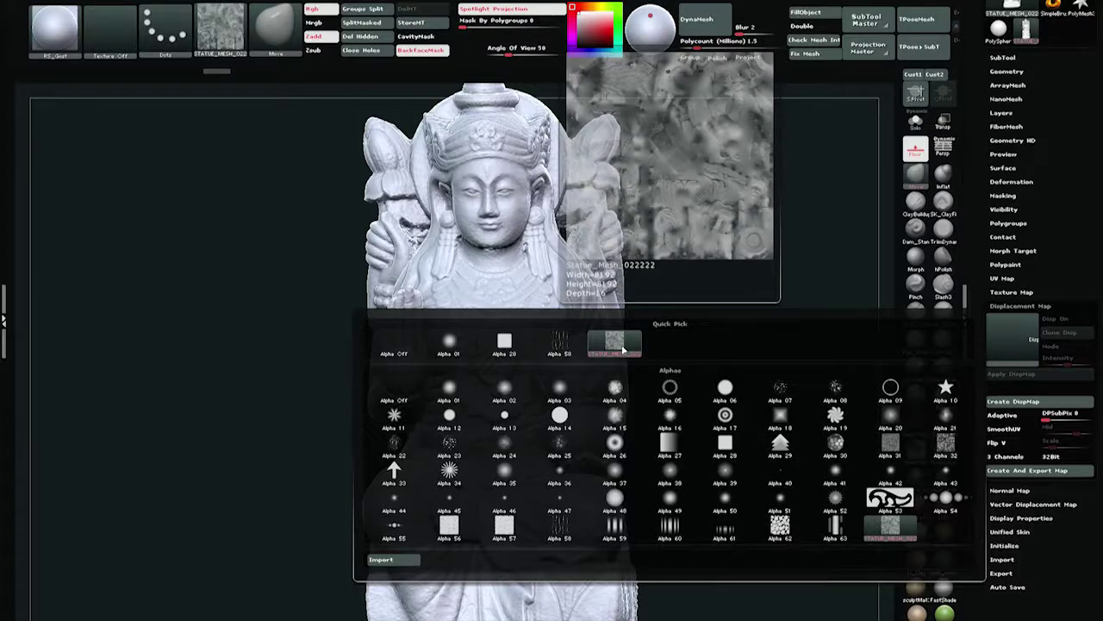
click(623, 349)
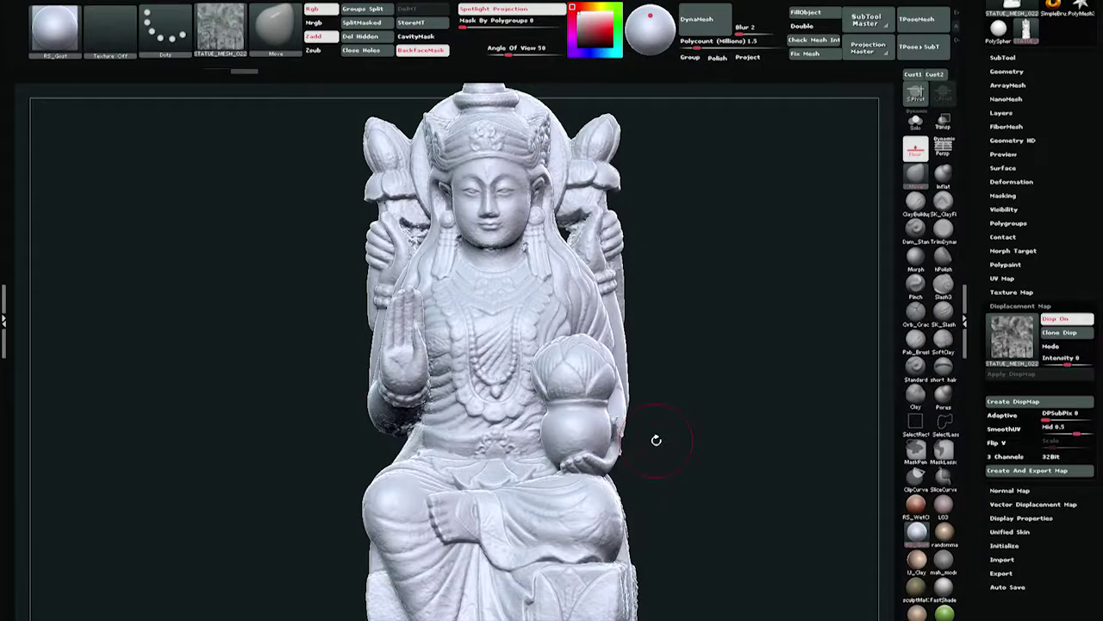
drag(1062, 102, 1076, 216)
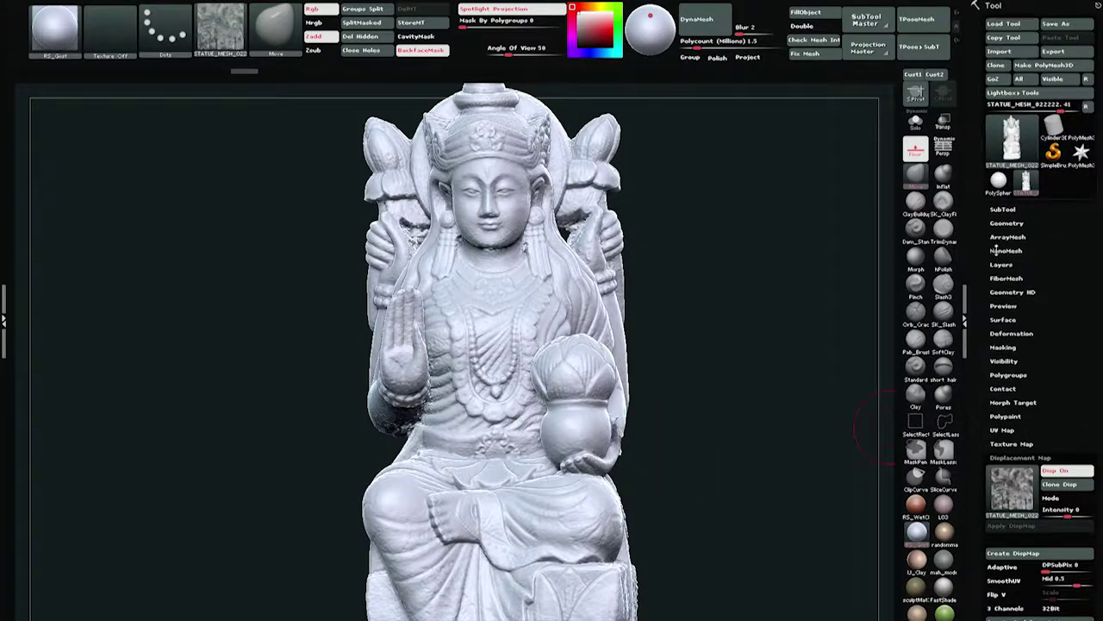
scroll(995, 250, down, 3)
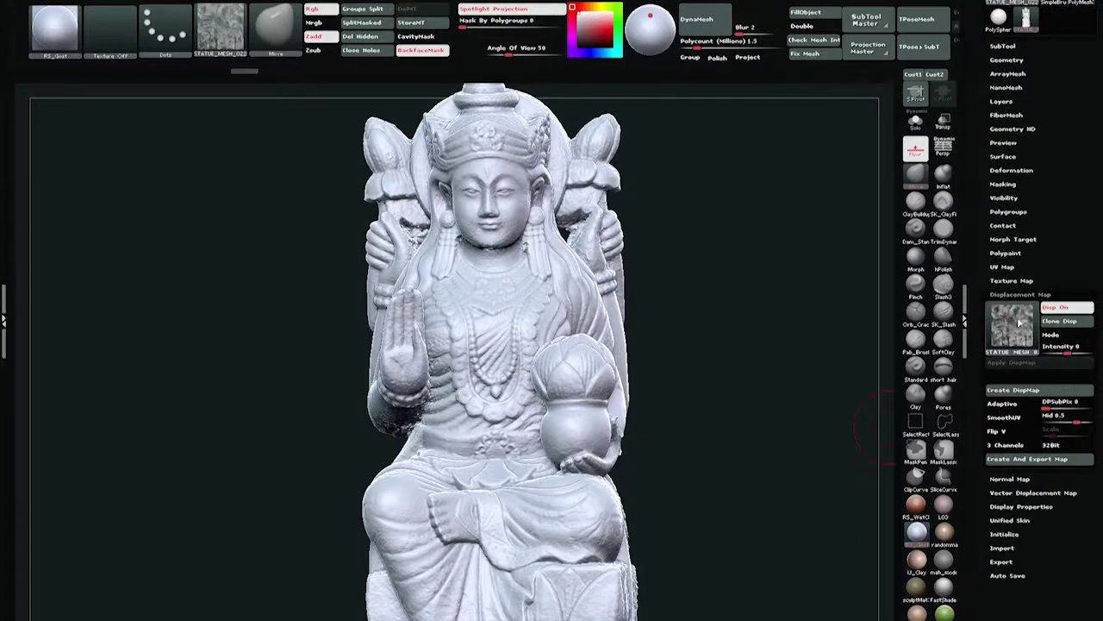
Switch the statue to the green material and set the displacement map intensity to 0.008
drag(1069, 285, 1069, 109)
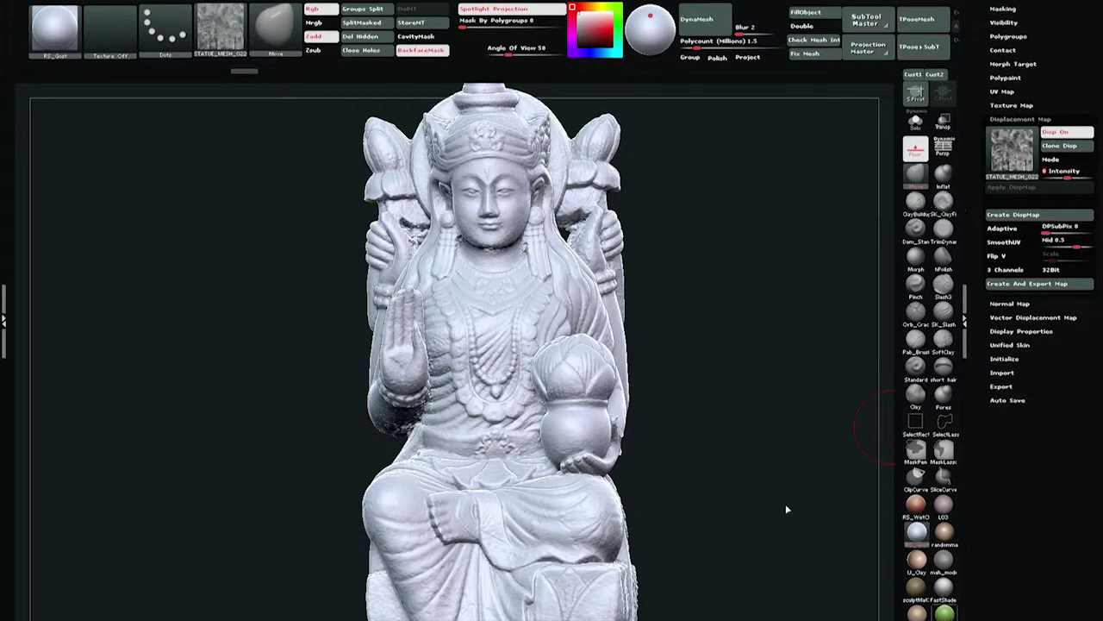
mouse_move(707, 288)
mouse_down()
mouse_move(755, 402)
mouse_move(808, 364)
mouse_move(807, 310)
mouse_move(835, 310)
mouse_move(812, 311)
mouse_up()
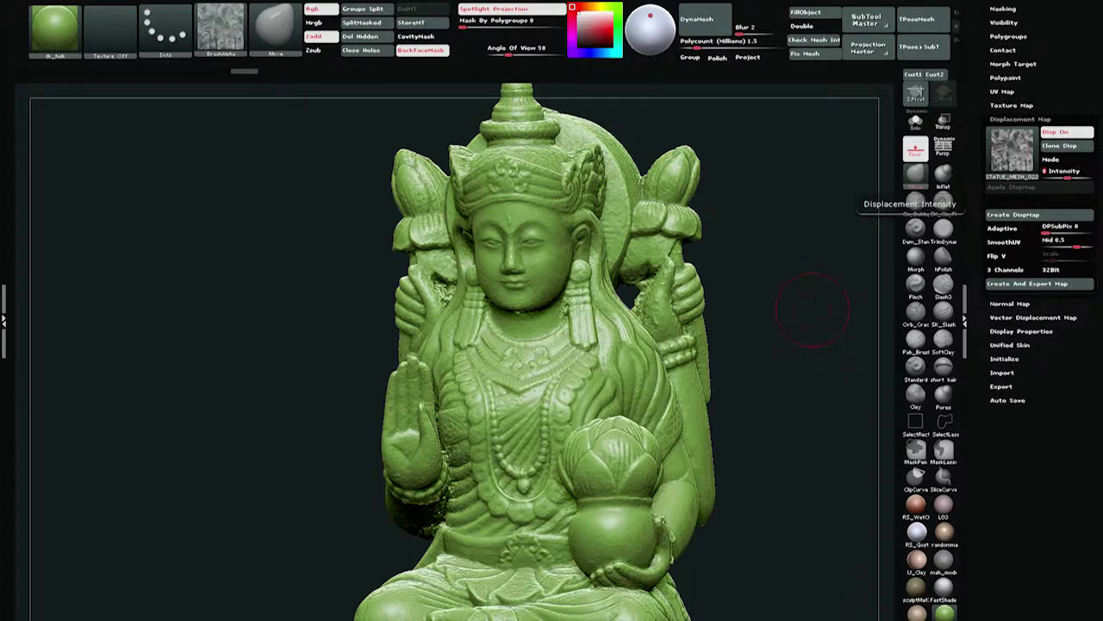
text(.08)
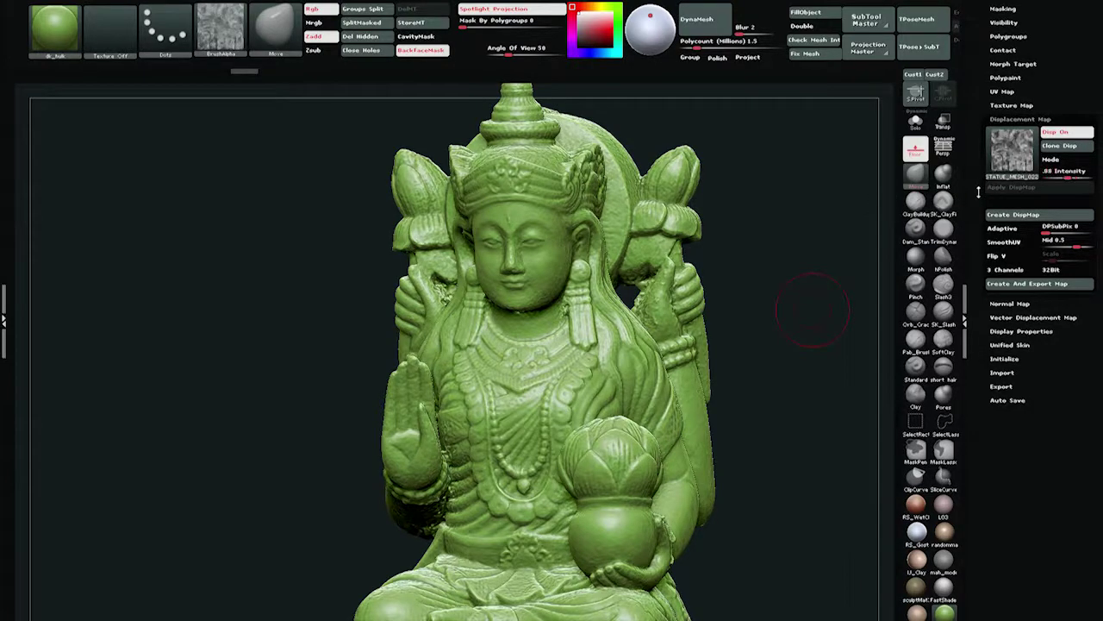
text(0)
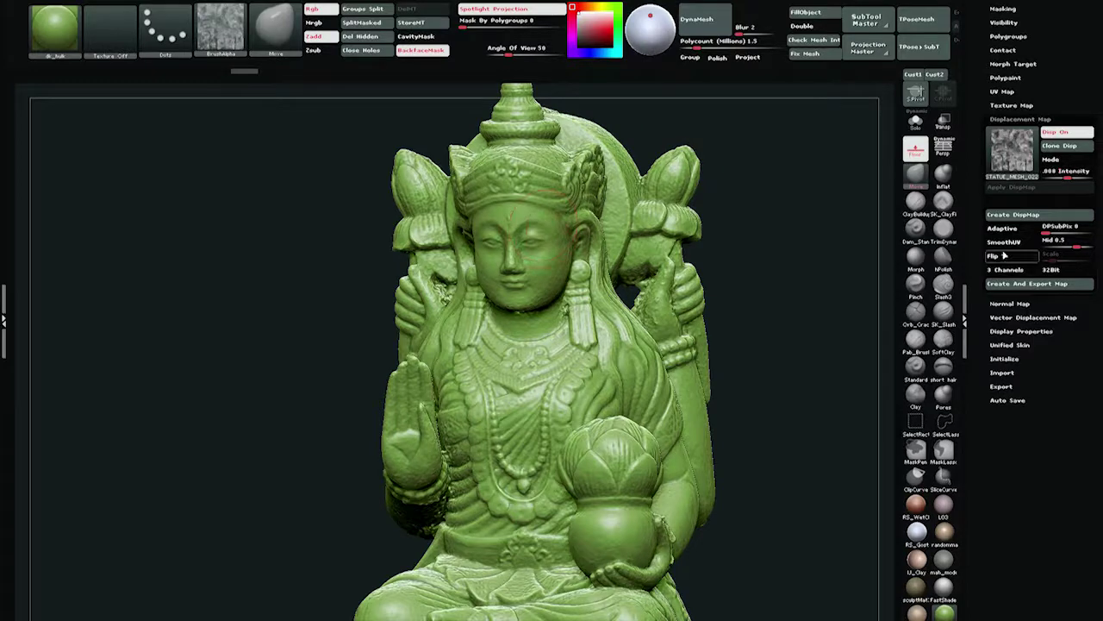
key(Return)
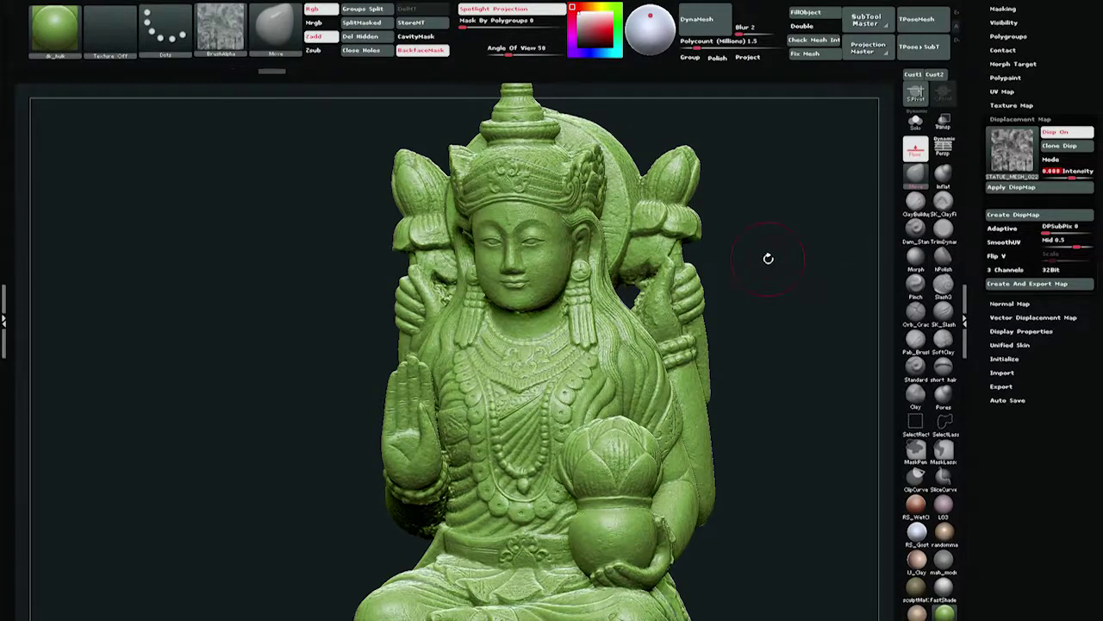
Toggle the displacement map off and on to compare the fine detail on the statue's face and chest, leaving it on
mouse_move(780, 274)
alt+right_down()
mouse_move(756, 293)
mouse_move(725, 292)
mouse_move(746, 273)
mouse_move(833, 273)
mouse_move(842, 402)
alt+right_up()
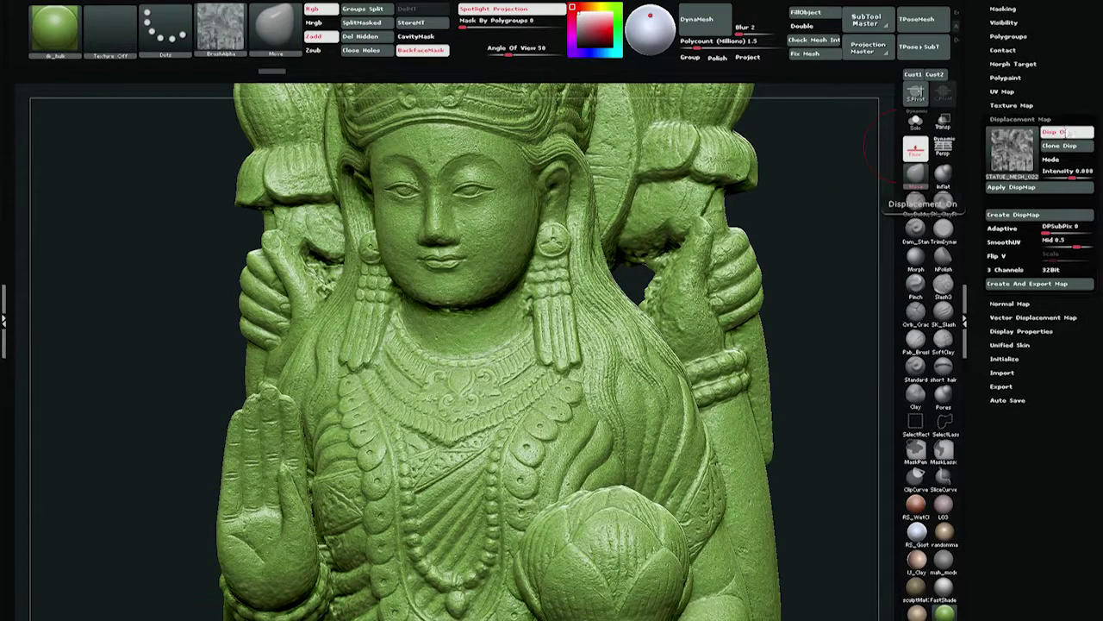
click(1069, 132)
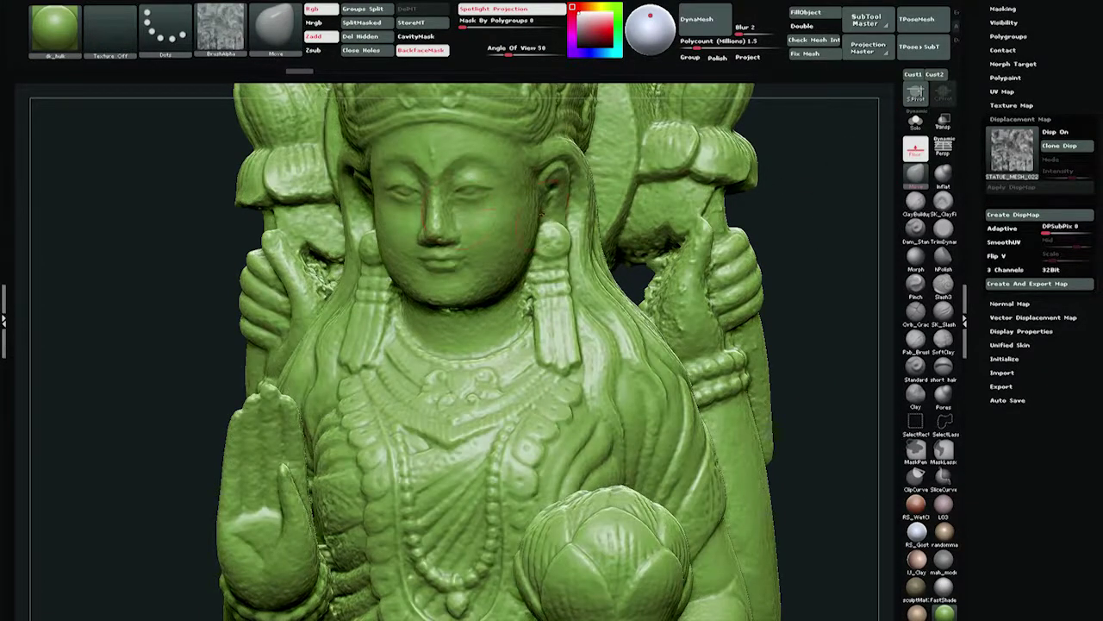
click(1067, 132)
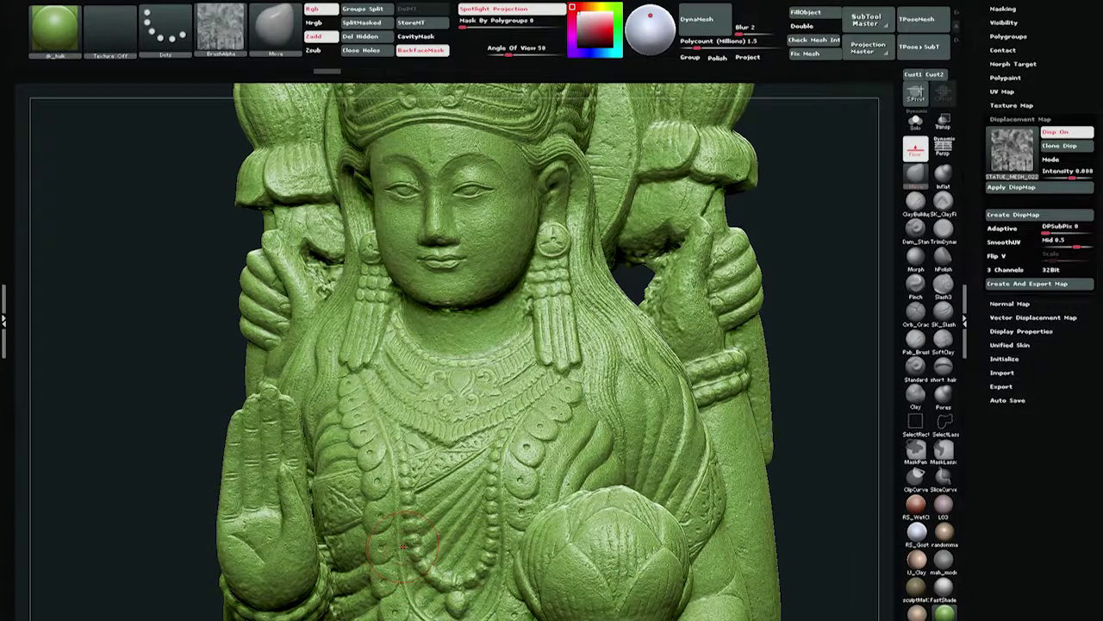
click(1074, 134)
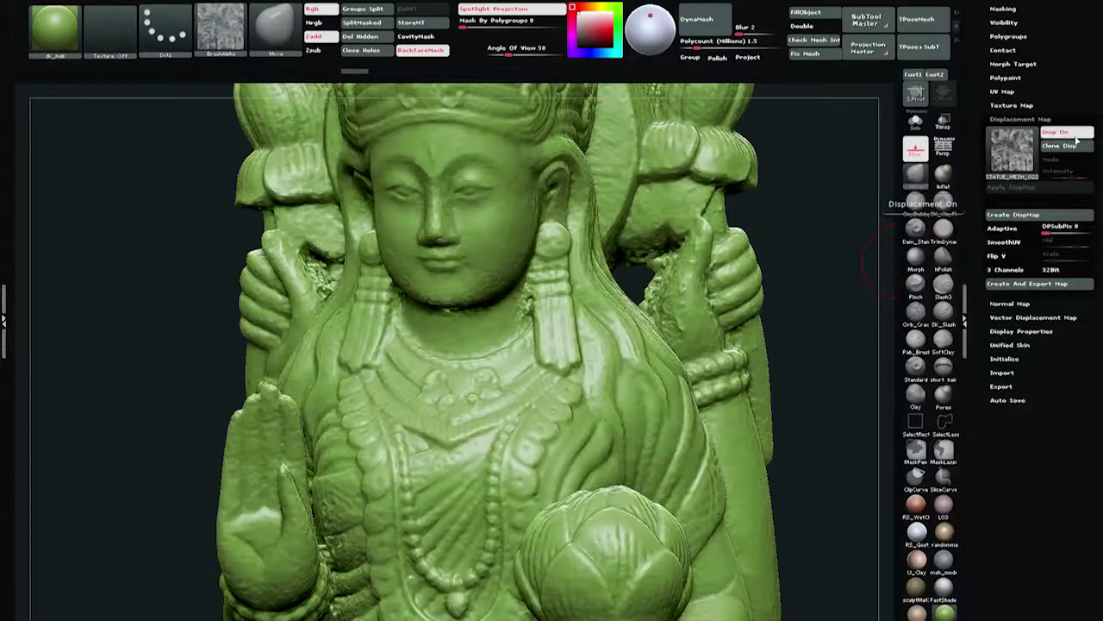
click(1074, 135)
click(1073, 135)
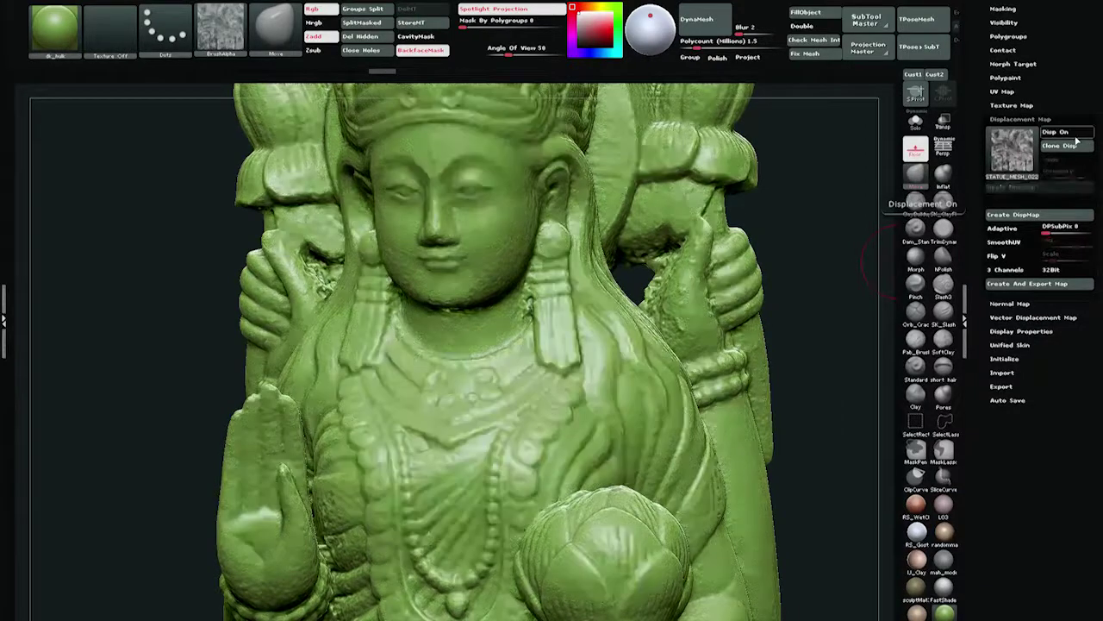
click(1067, 134)
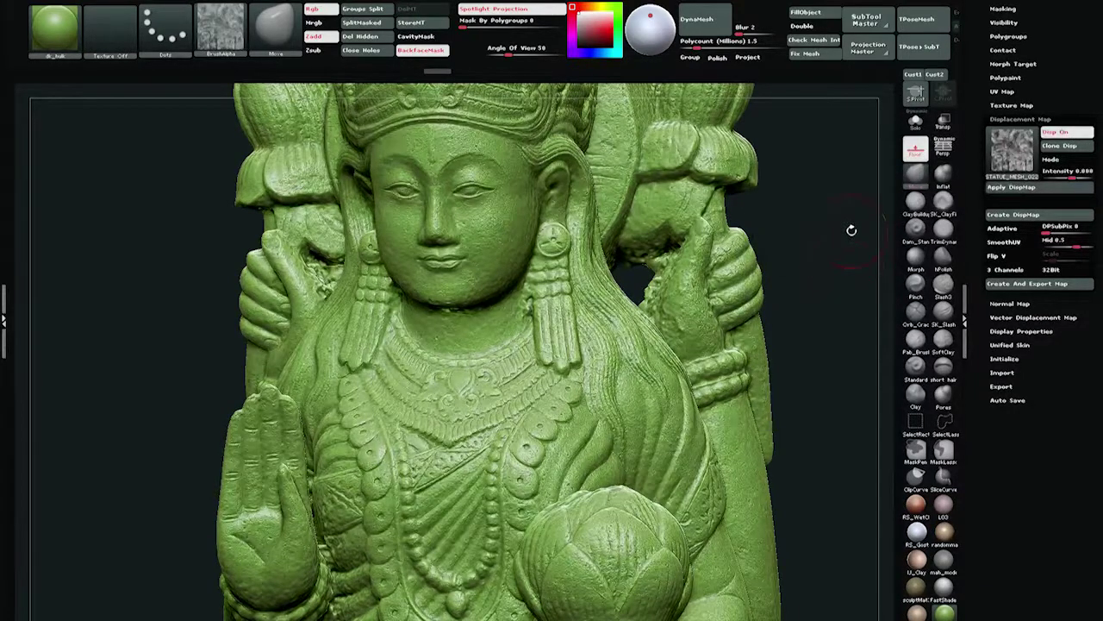
Apply the displacement map permanently to the statue mesh so its fine detail becomes real geometry
ctrl+right_drag(851, 231, 781, 215)
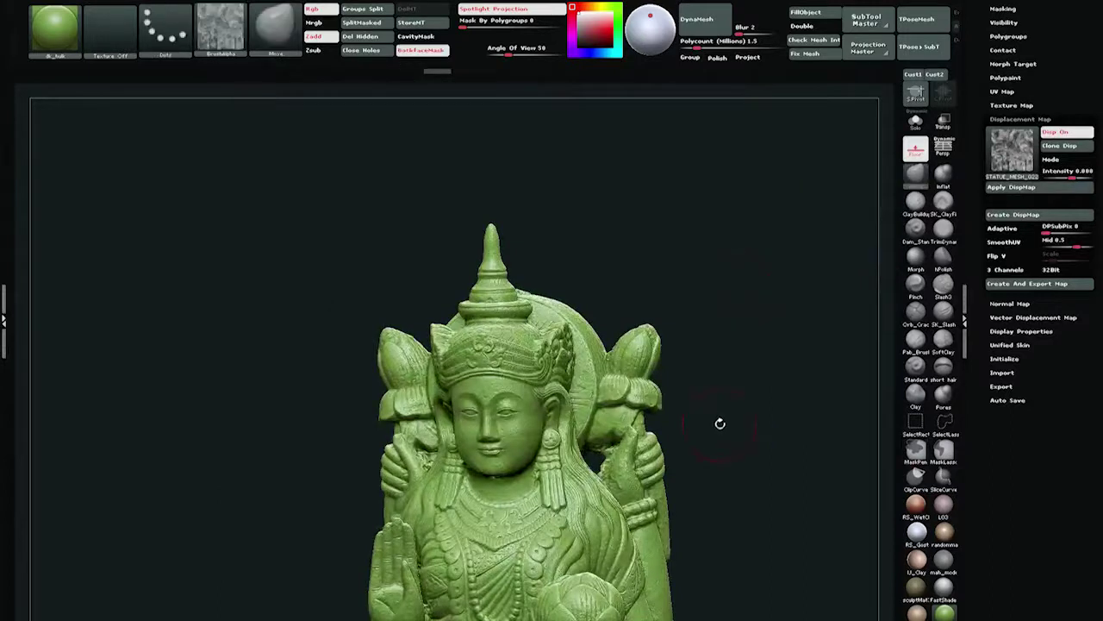
mouse_move(719, 423)
alt+right_down()
mouse_move(727, 280)
mouse_move(761, 250)
alt+right_up()
click(1040, 188)
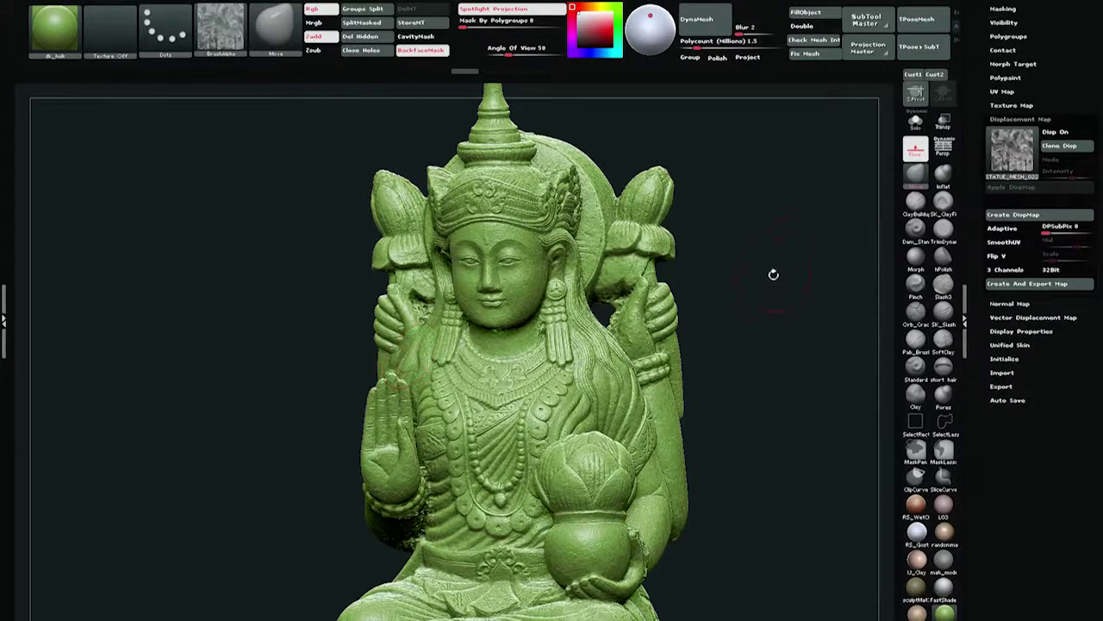
drag(771, 273, 769, 299)
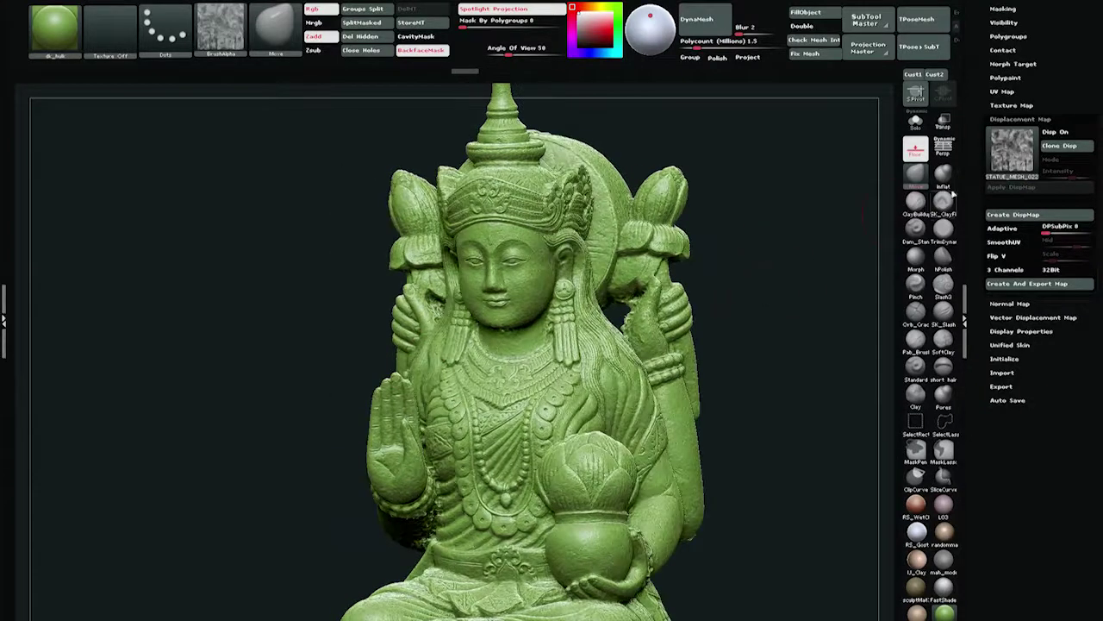
Switch off the blank texture map on the statue and inspect the applied surface detail close up and as a whole
click(1020, 105)
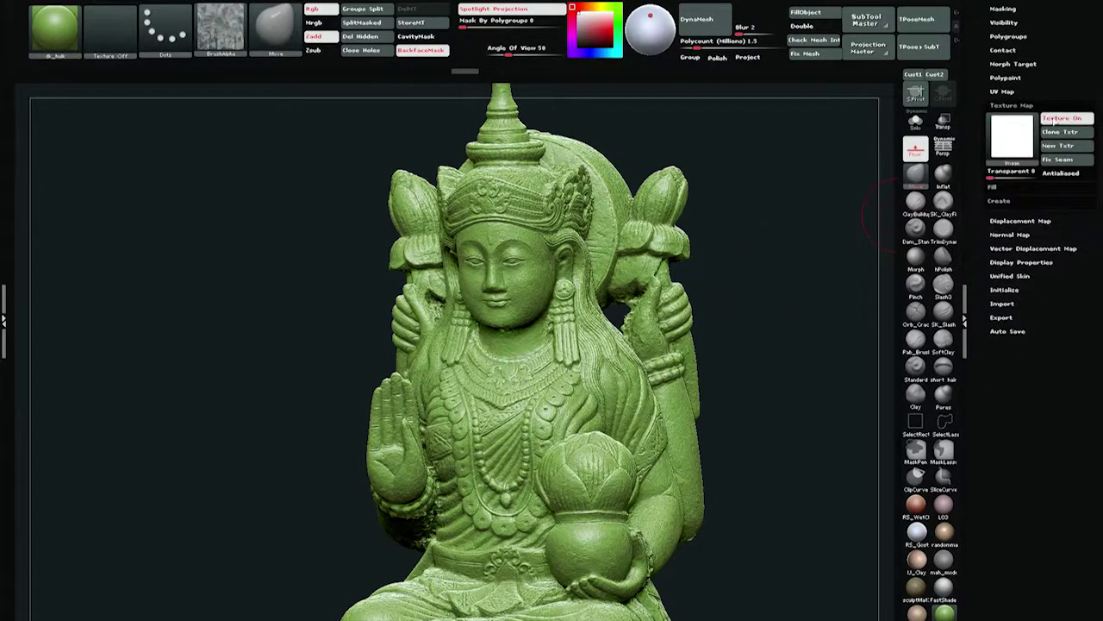
ctrl+right_drag(470, 314, 582, 278)
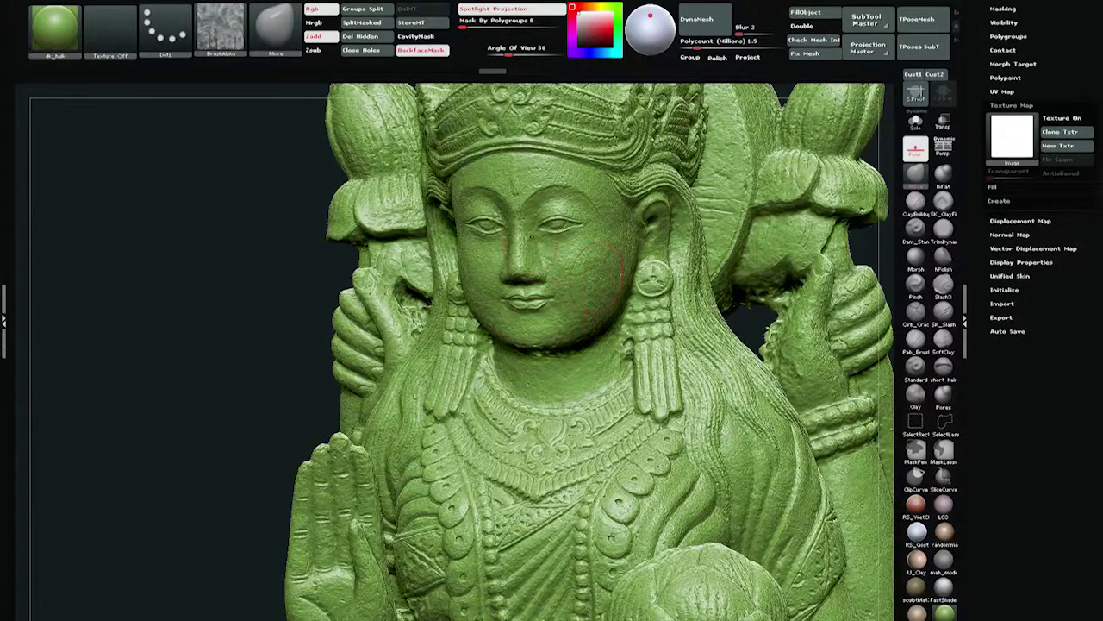
key(ctrl)
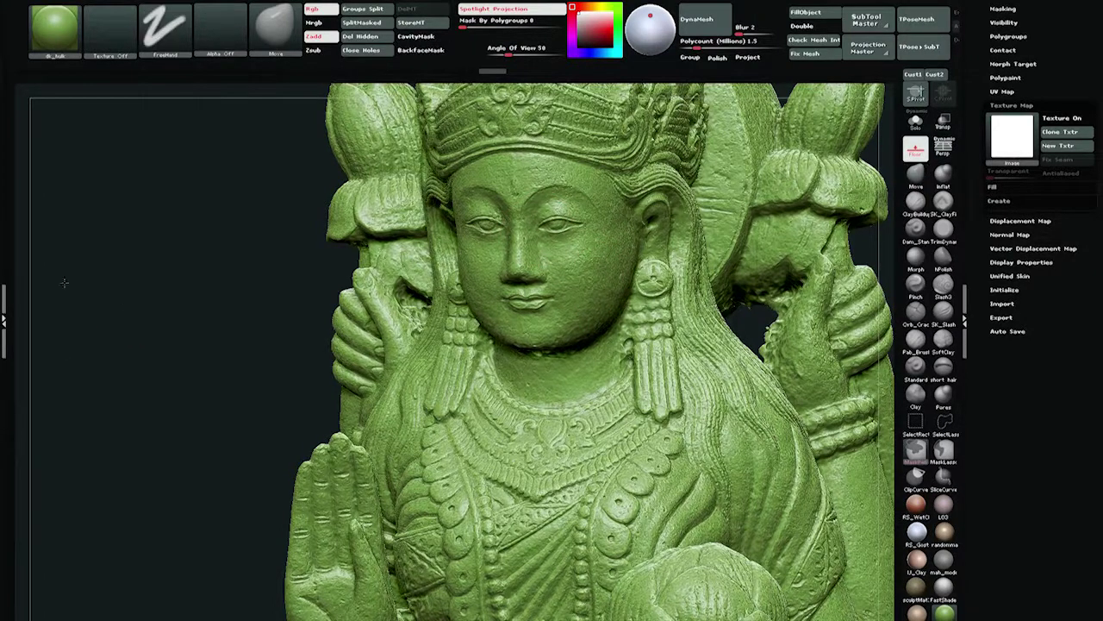
key(f)
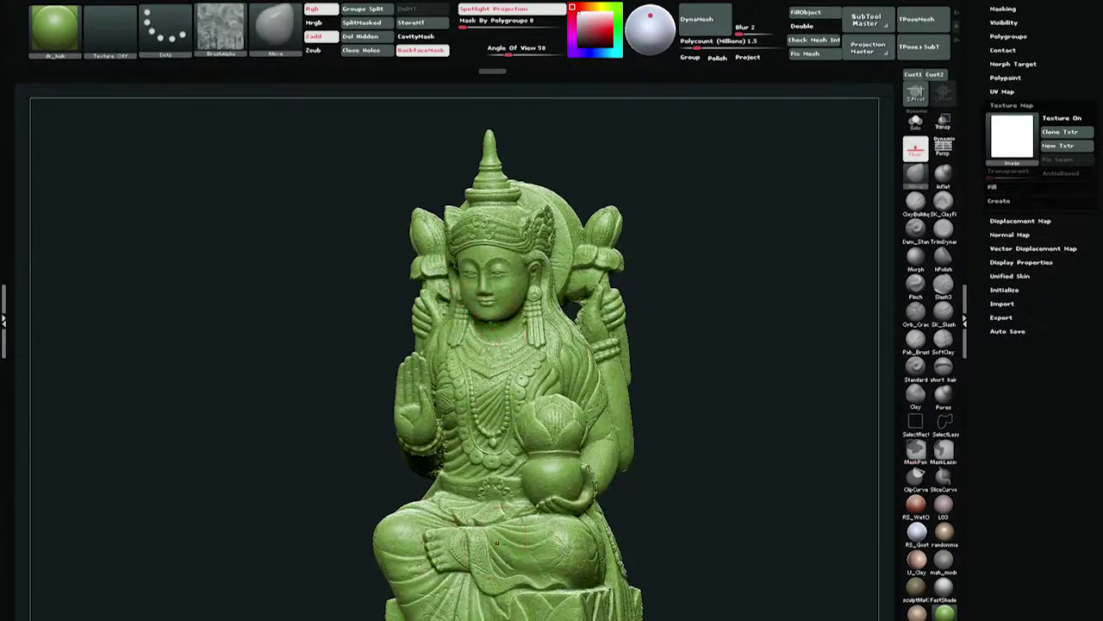
alt+drag(666, 439, 640, 396)
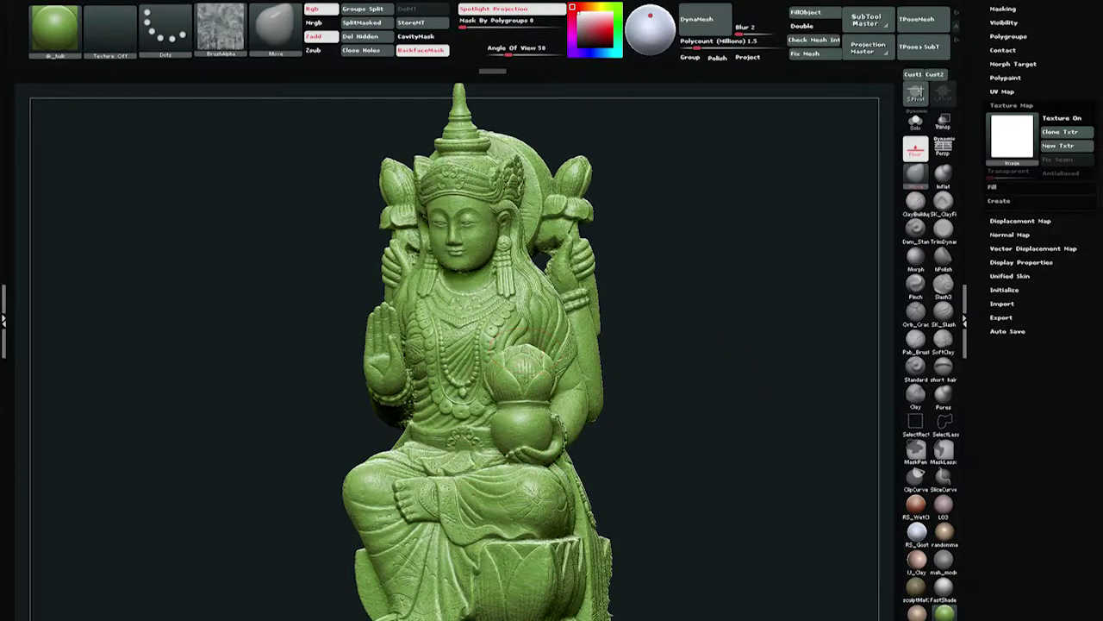
Import the Statue_Mesh_022222 color image as a texture, select it and flip it vertically
drag(1084, 95, 1086, 180)
click(1016, 121)
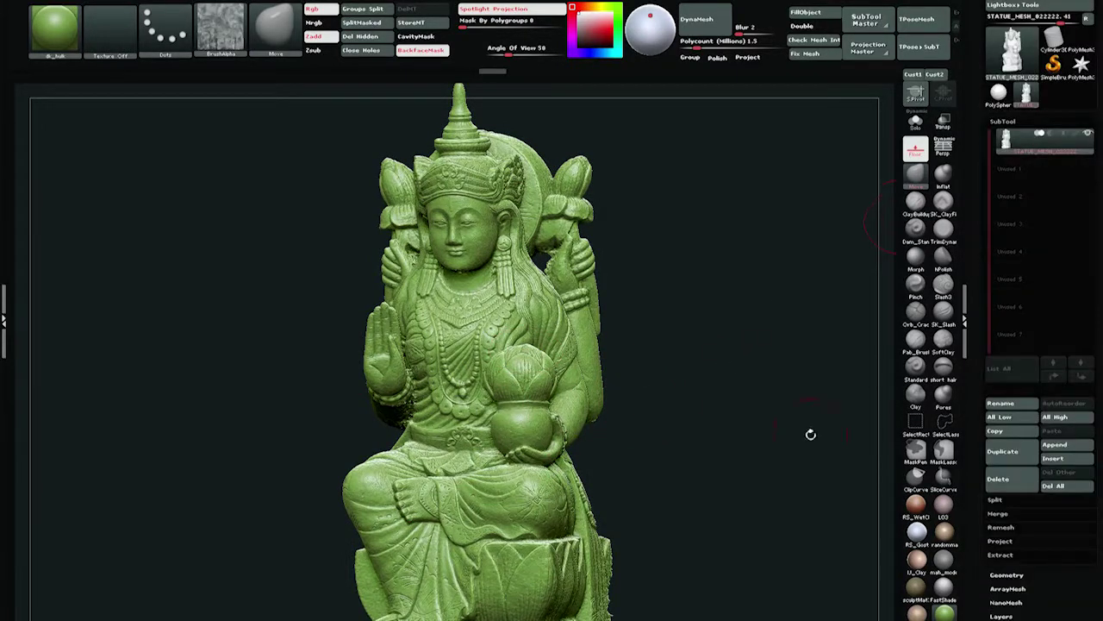
alt+drag(810, 434, 788, 367)
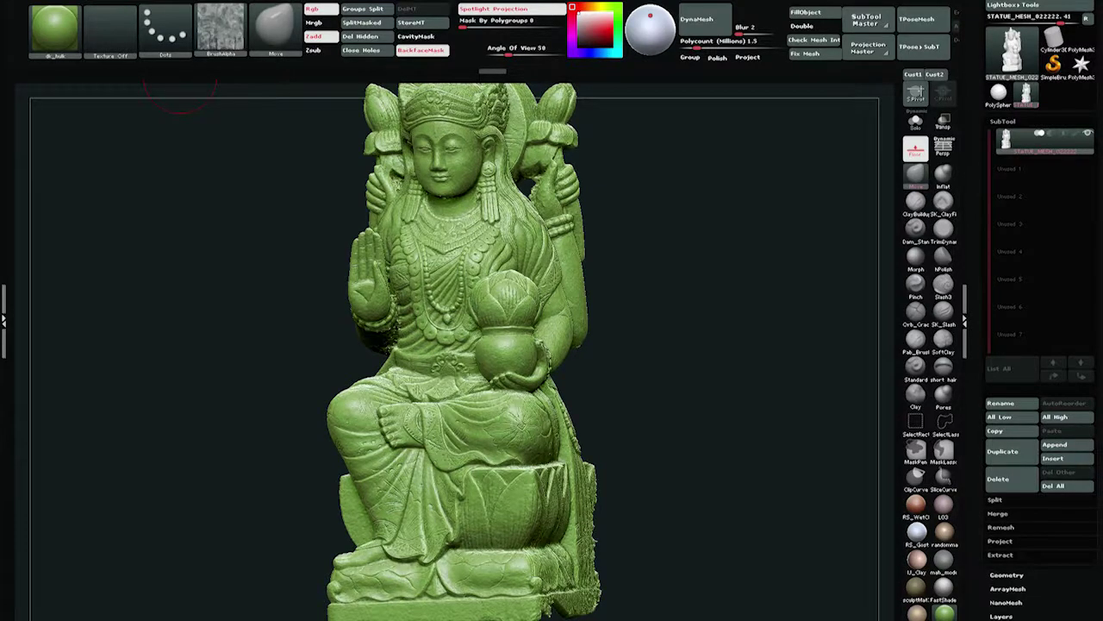
mouse_move(466, 1)
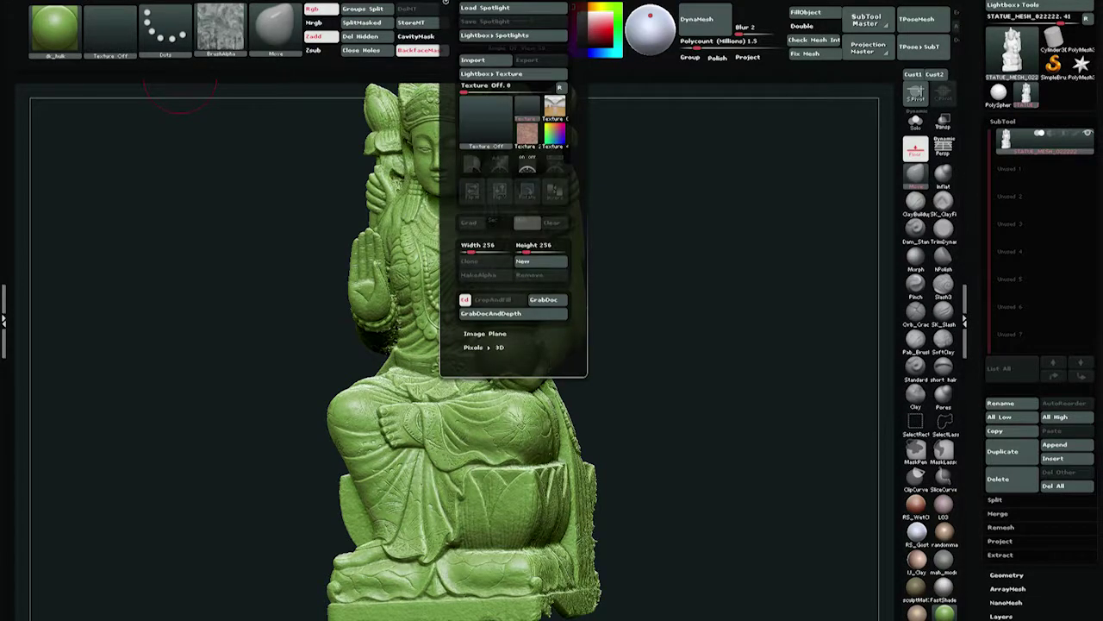
click(446, 3)
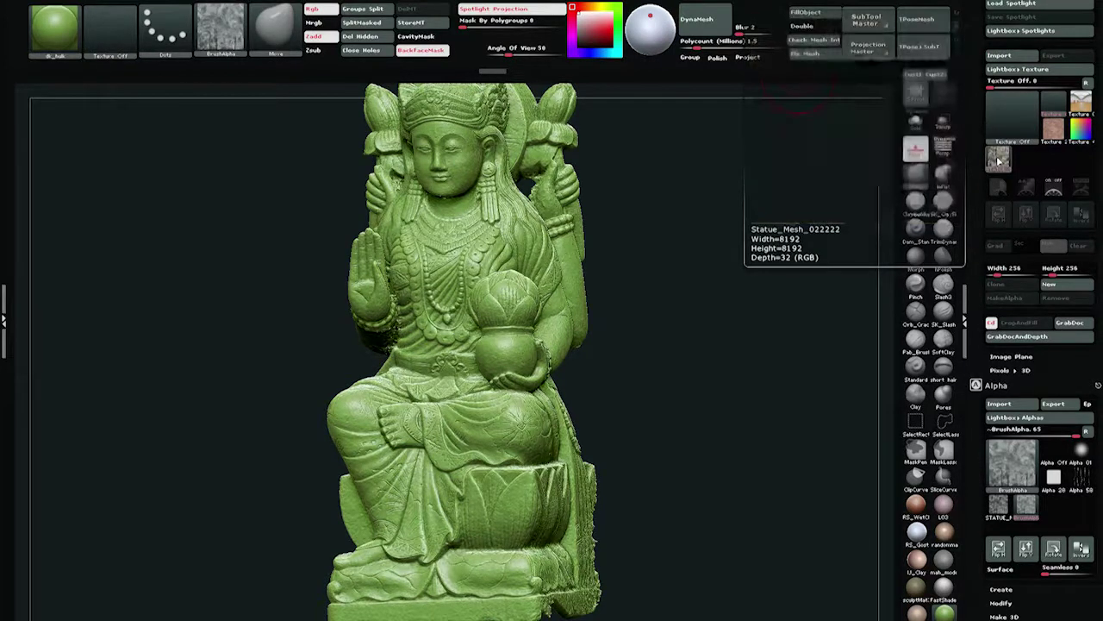
click(998, 161)
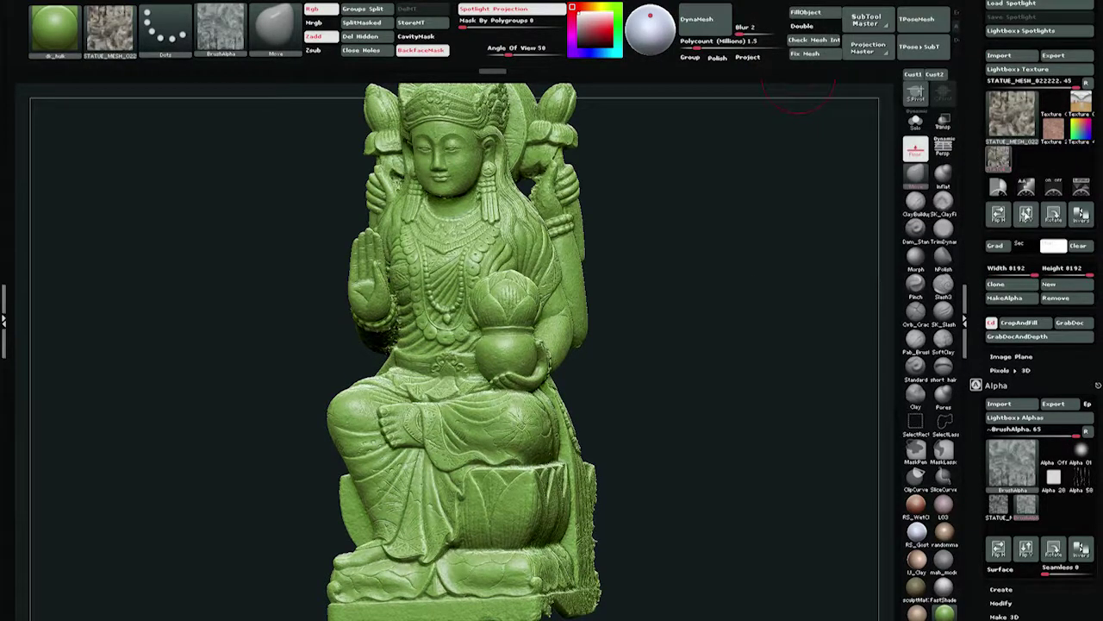
click(1026, 215)
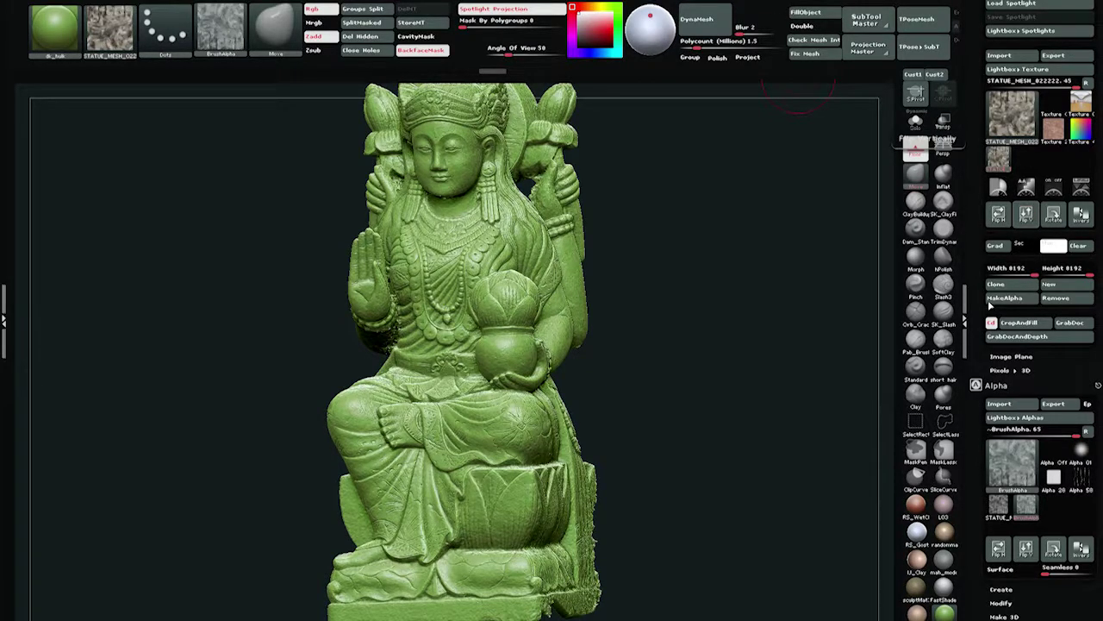
Assign the flipped STATUE_MESH_022222 texture as the statue's texture map
scroll(989, 306, down, 10)
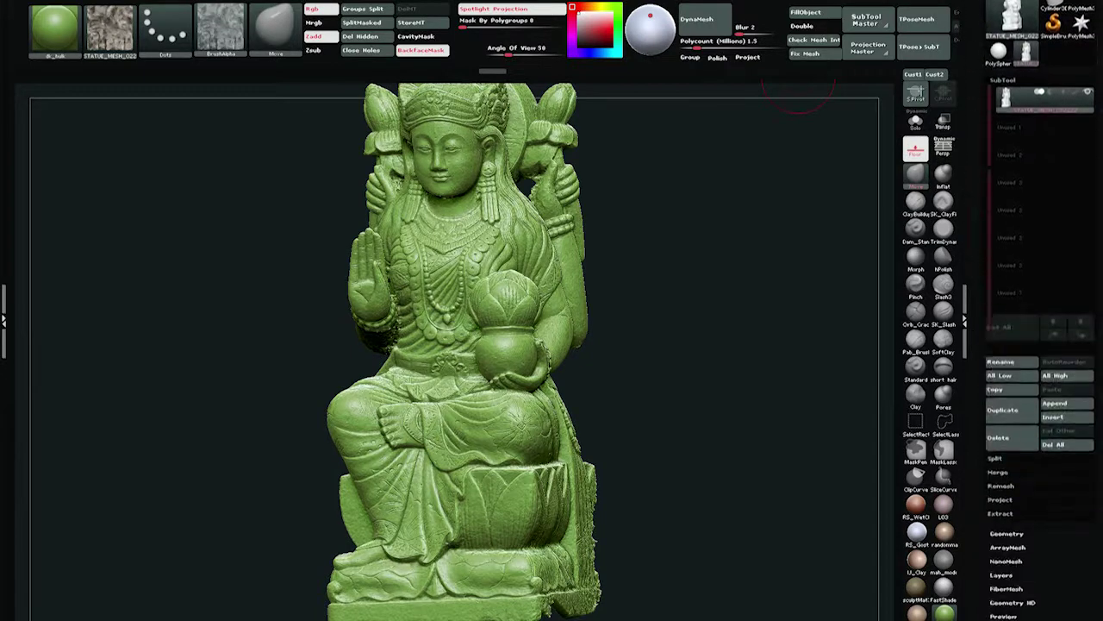
scroll(1058, 235, down, 6)
click(1029, 282)
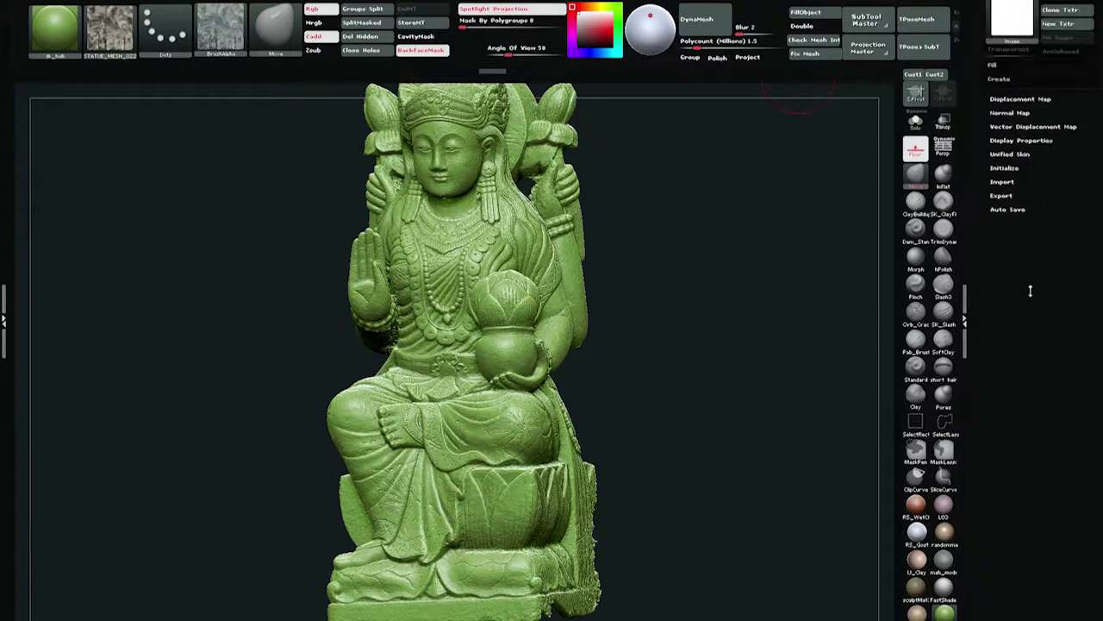
scroll(1050, 54, up, 6)
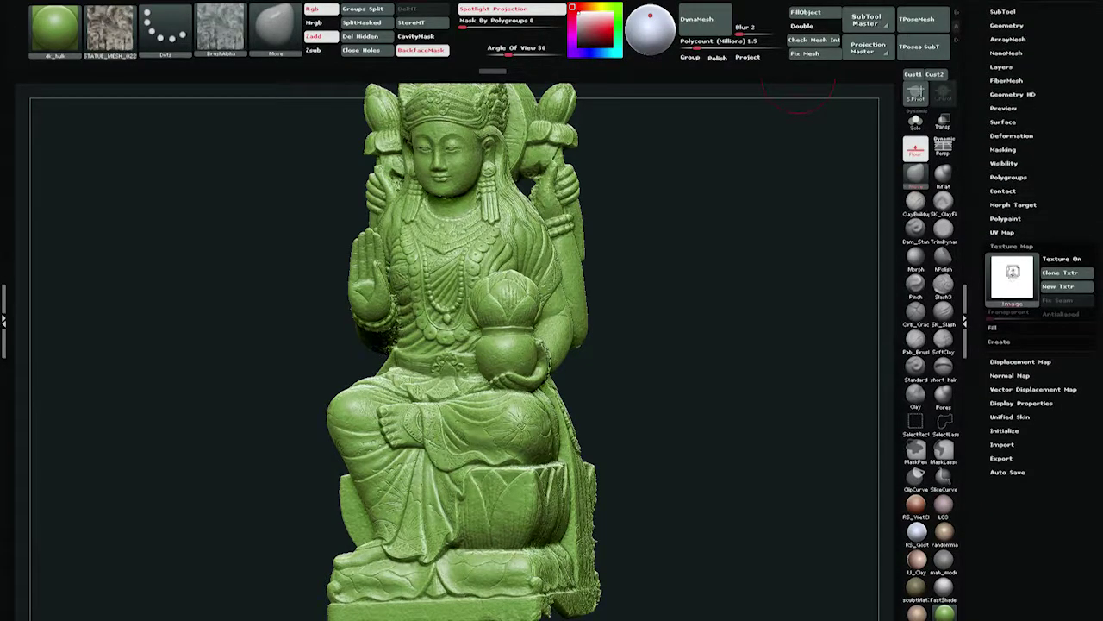
click(1013, 276)
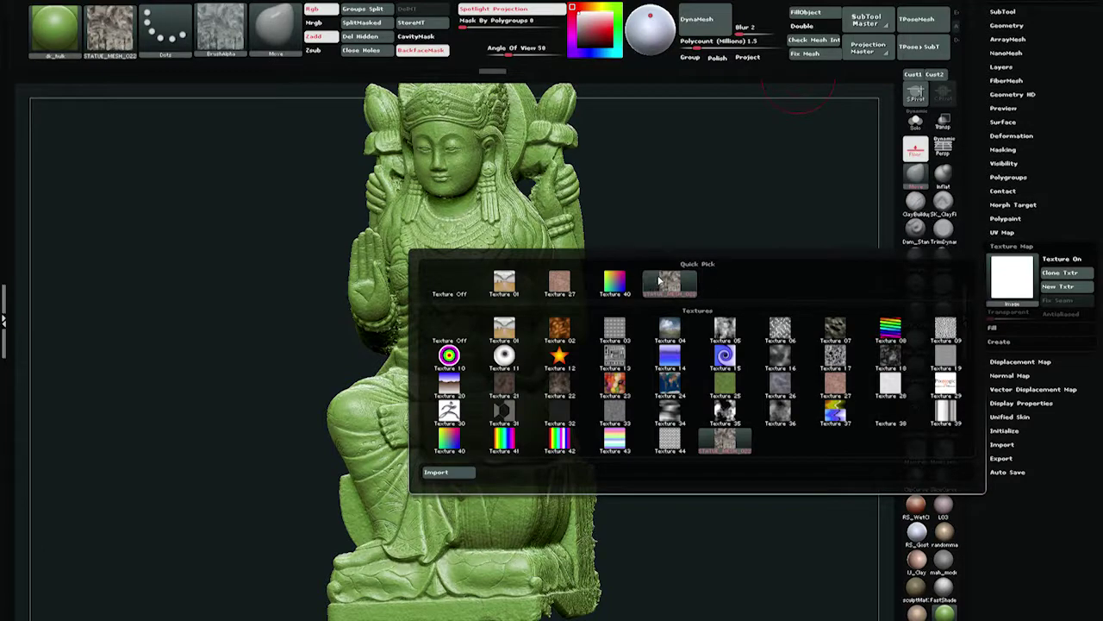
click(660, 280)
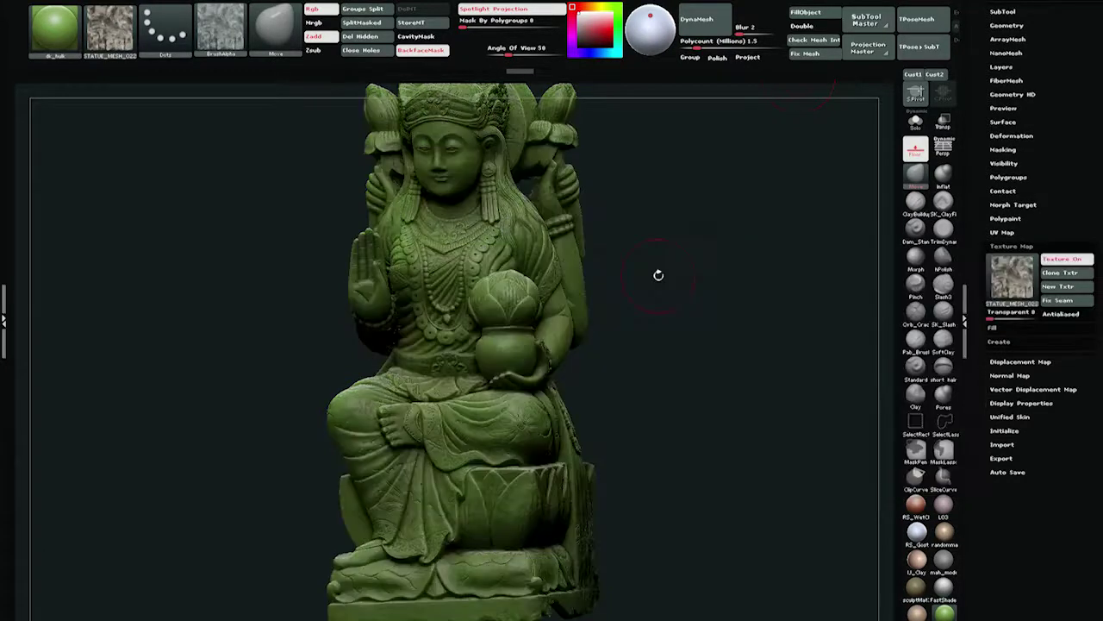
Switch the statue to the MatCap White01 material and view the textured model
click(57, 26)
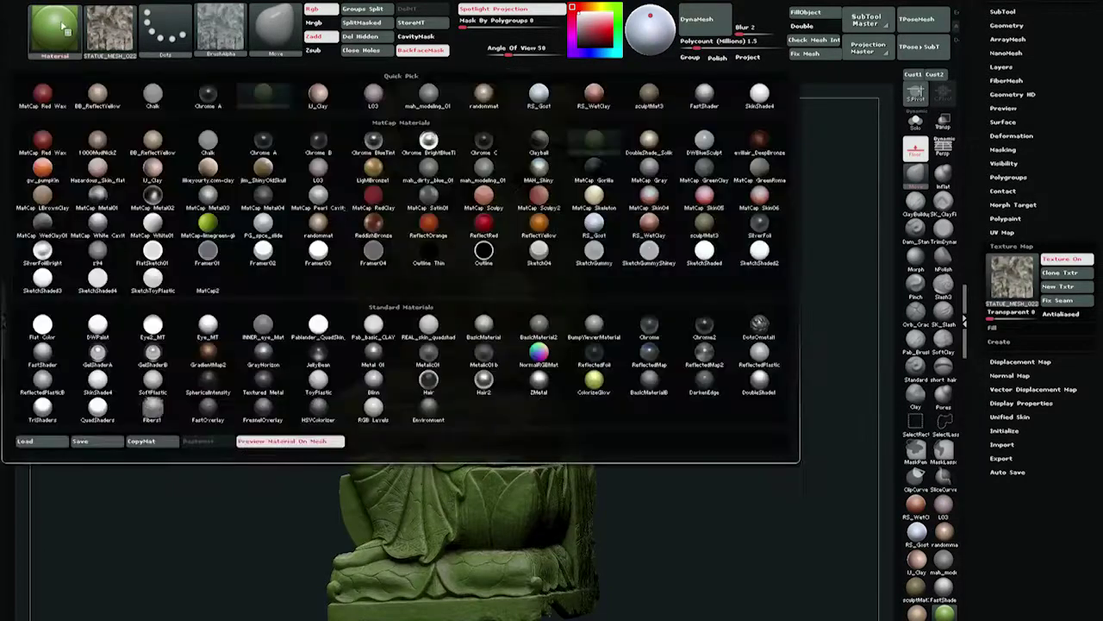
click(169, 232)
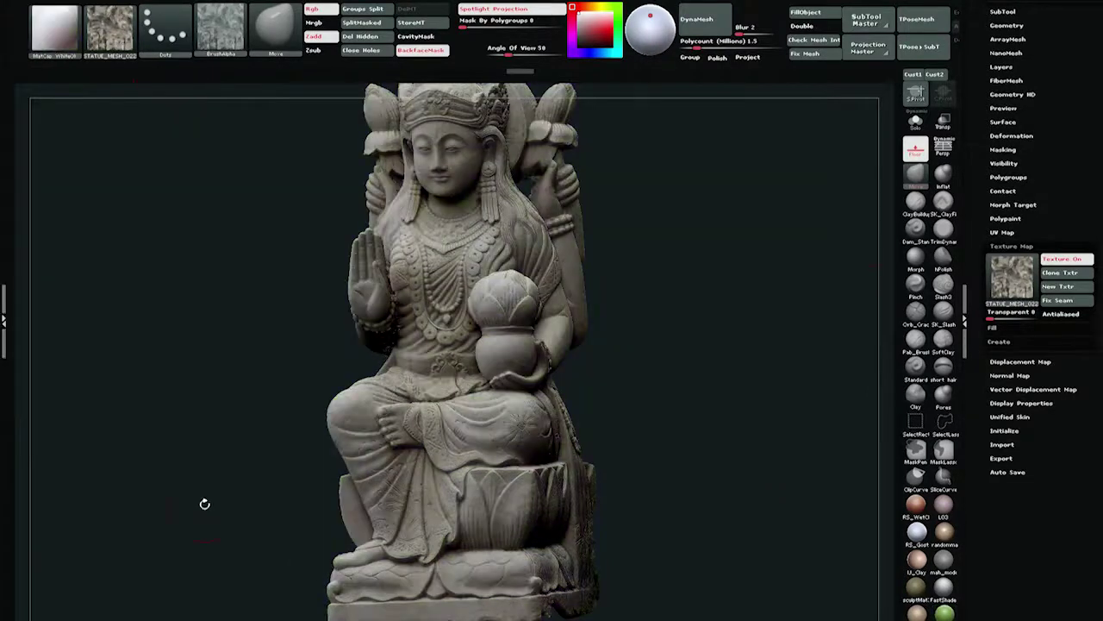
drag(741, 317, 722, 392)
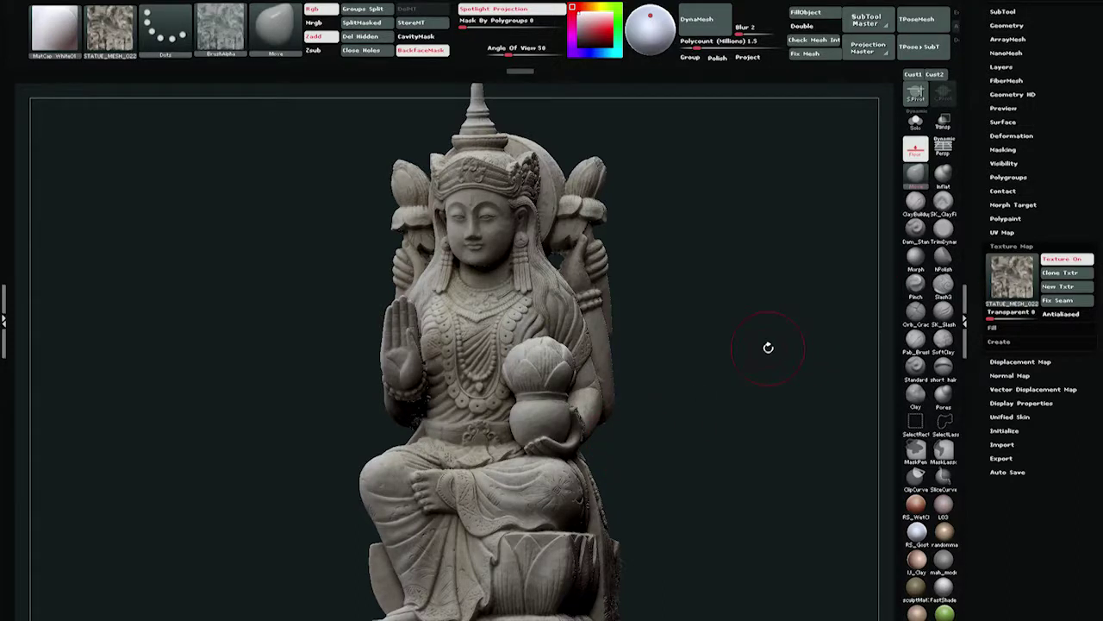
Set the draw channel to Mrgb and convert the statue's texture to polypaint
click(1006, 219)
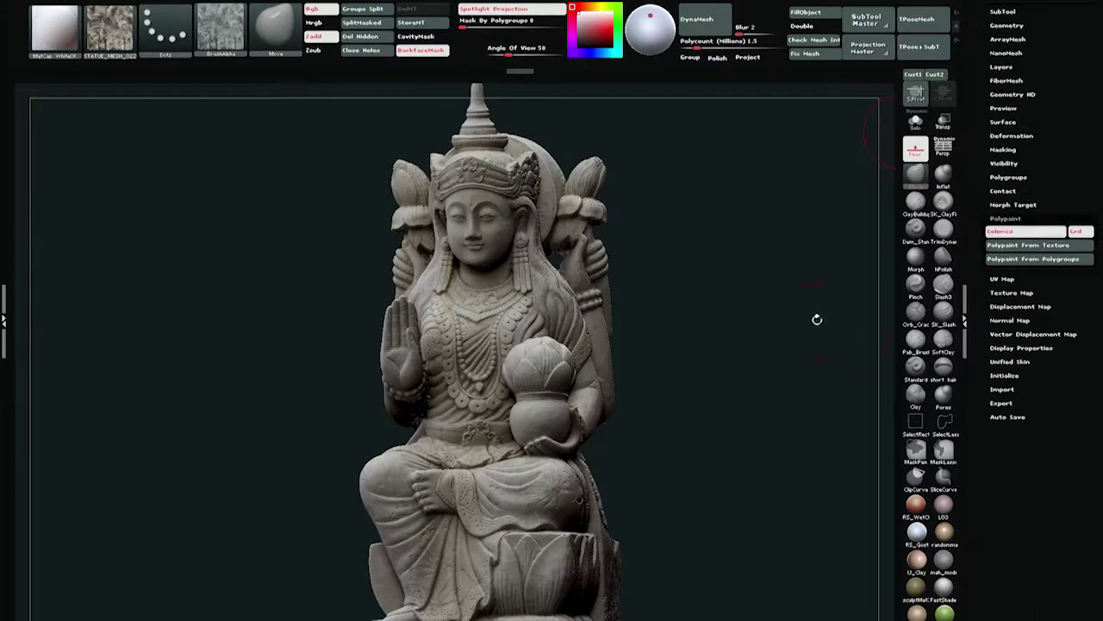
key(space)
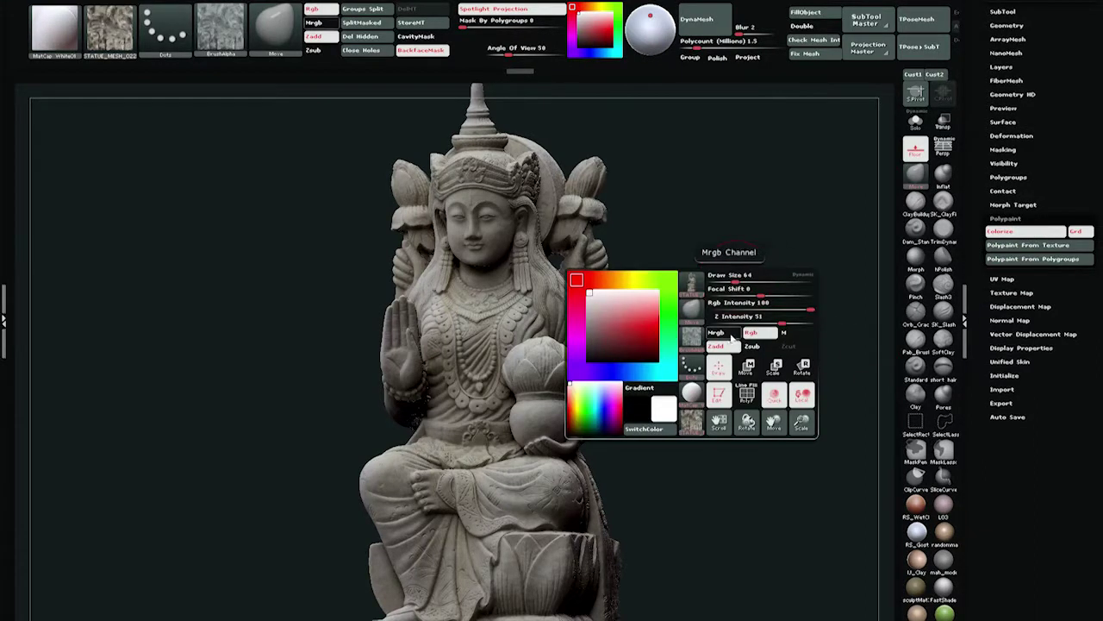
click(724, 334)
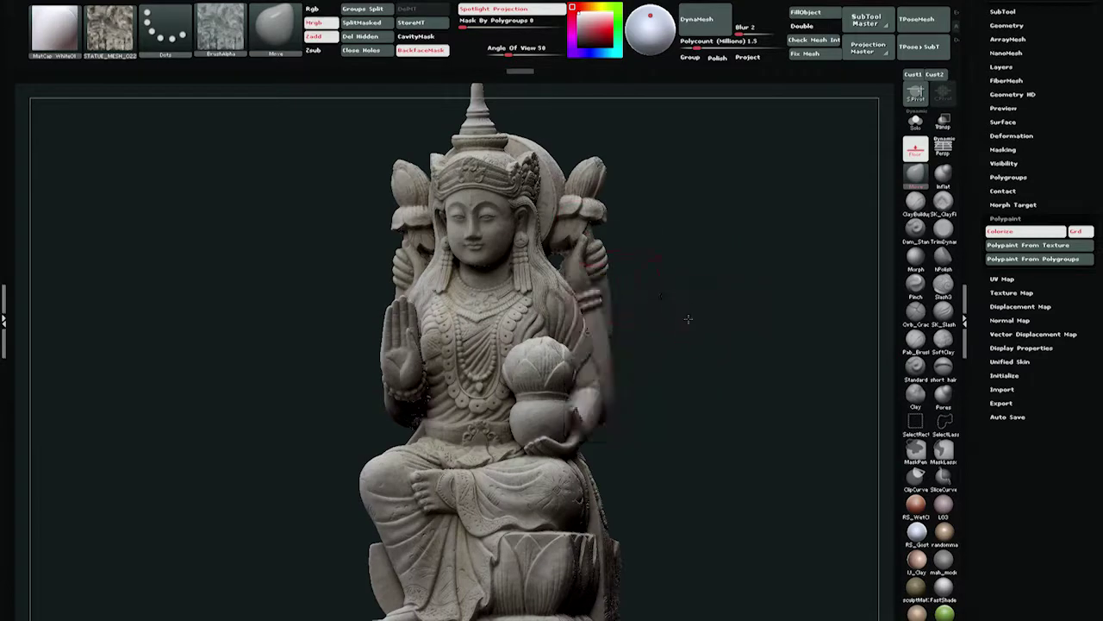
drag(690, 320, 825, 277)
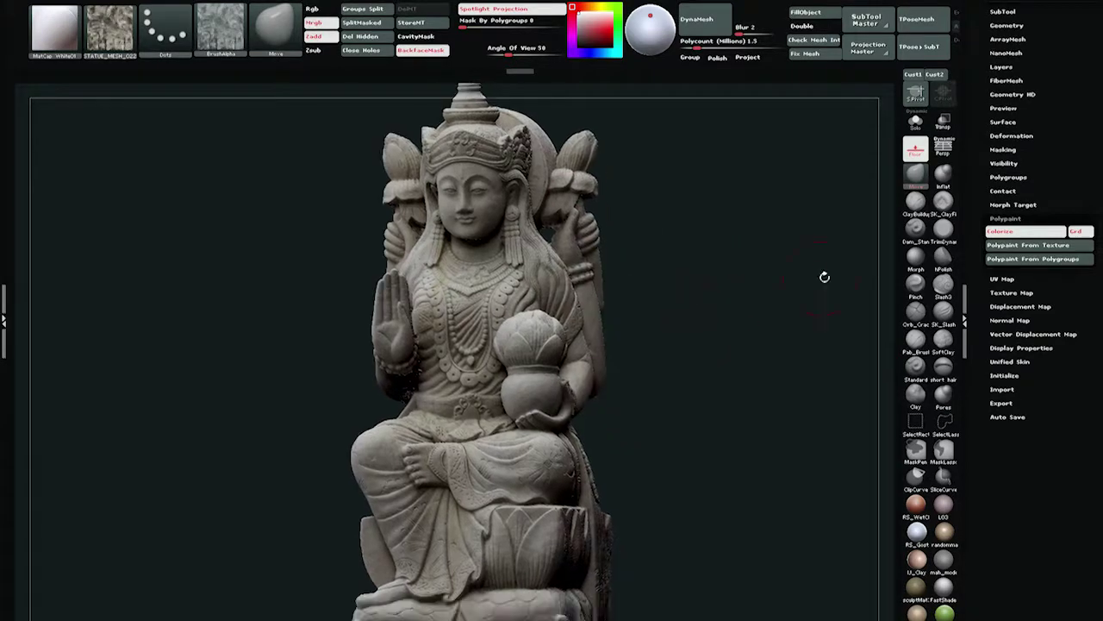
click(1036, 247)
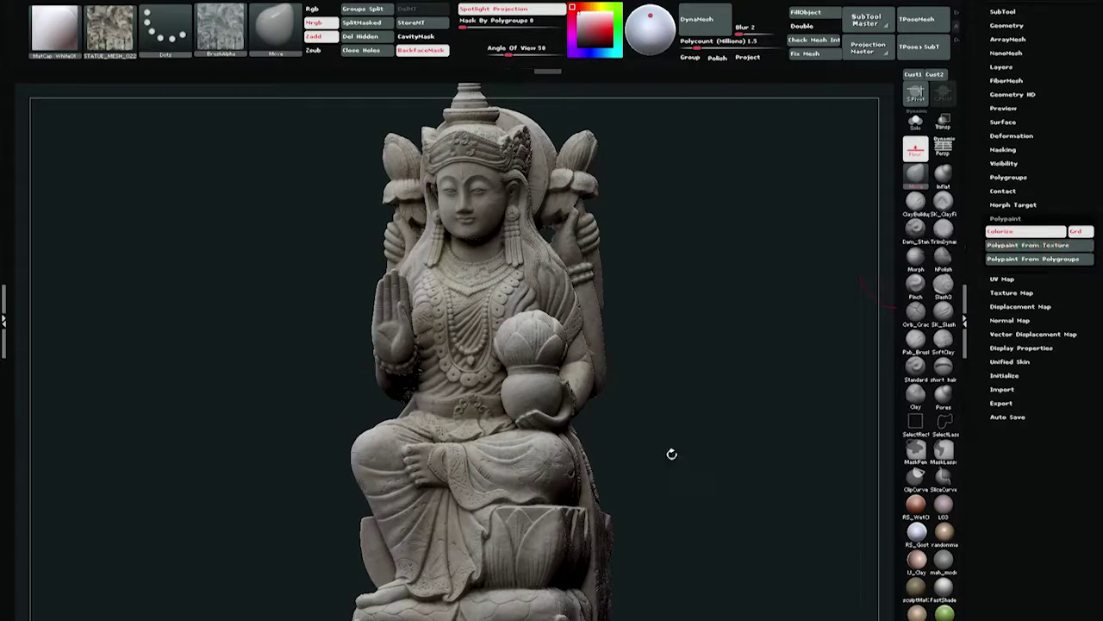
alt+drag(670, 342, 697, 405)
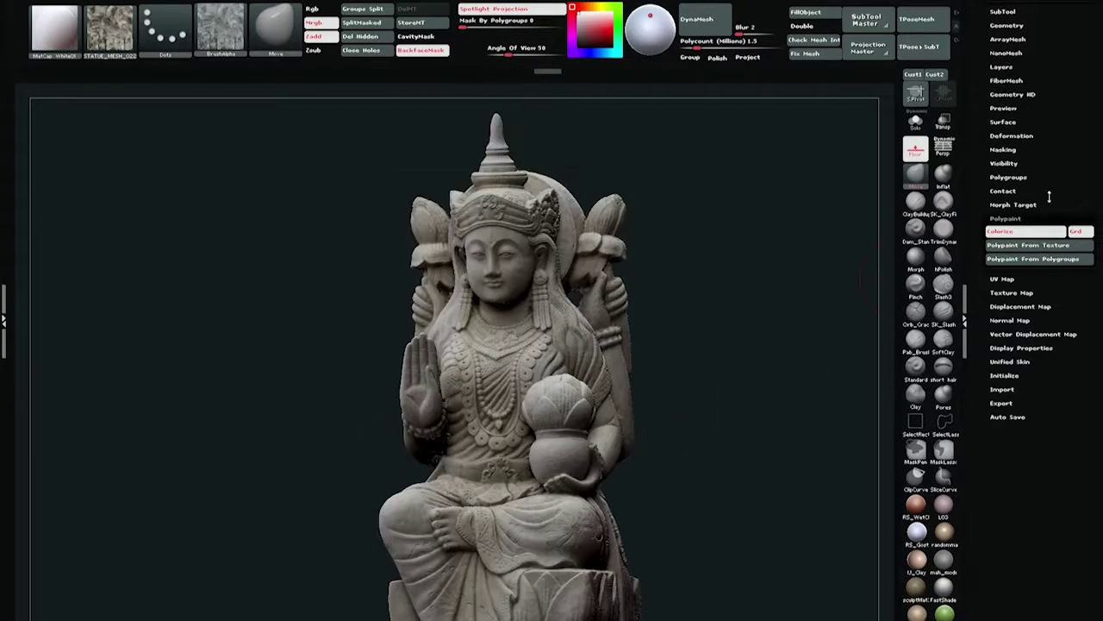
Turn off the statue's texture map and examine the polypaint on the face and the full figure
click(1013, 292)
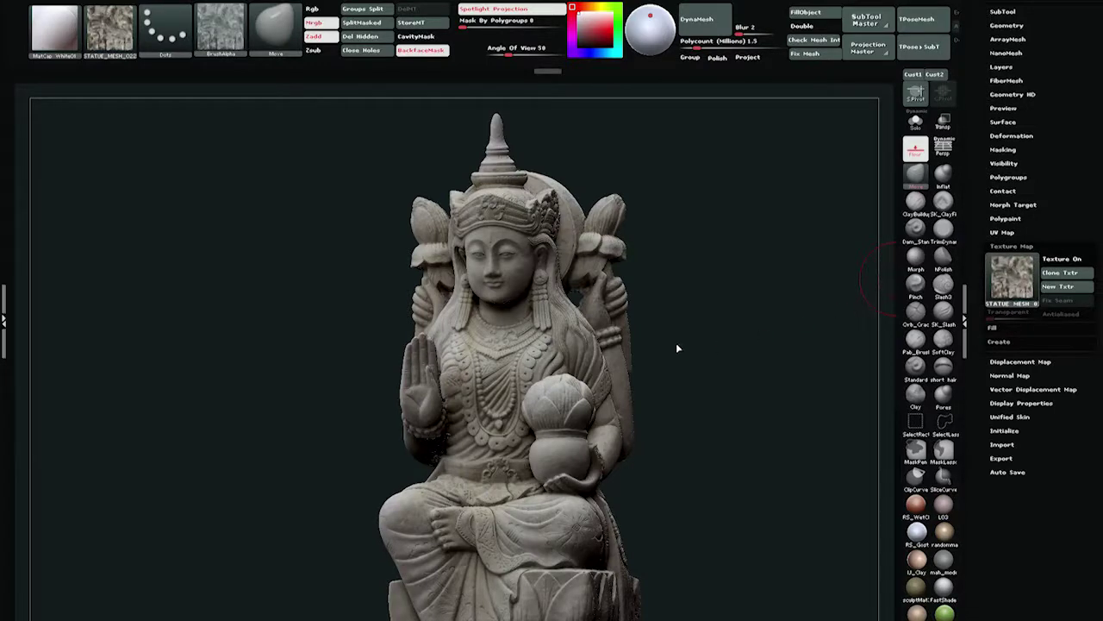
drag(665, 344, 595, 342)
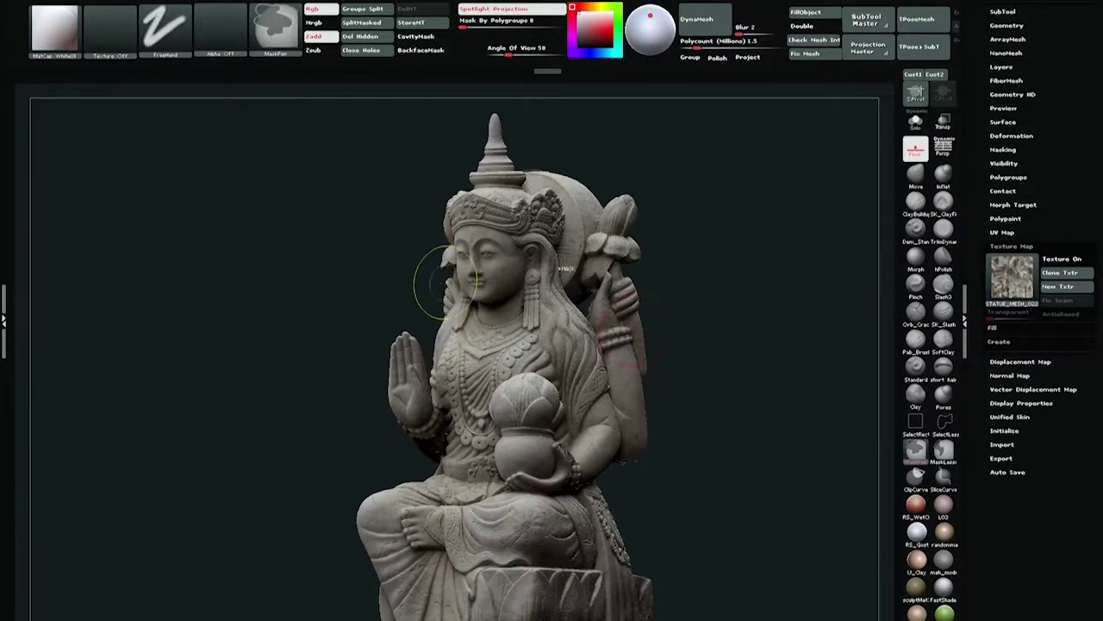
ctrl+right_drag(446, 275, 741, 276)
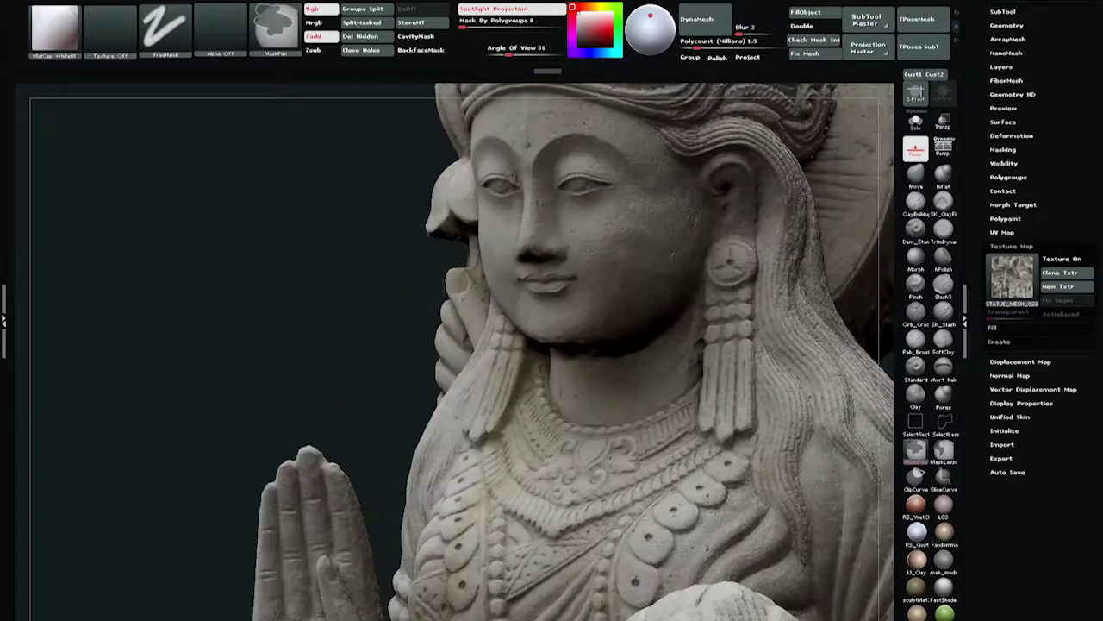
ctrl+right_drag(423, 286, 588, 252)
ctrl+right_drag(694, 306, 455, 313)
mouse_move(495, 345)
ctrl+right_down()
mouse_move(402, 335)
mouse_move(488, 362)
mouse_move(231, 381)
ctrl+right_up()
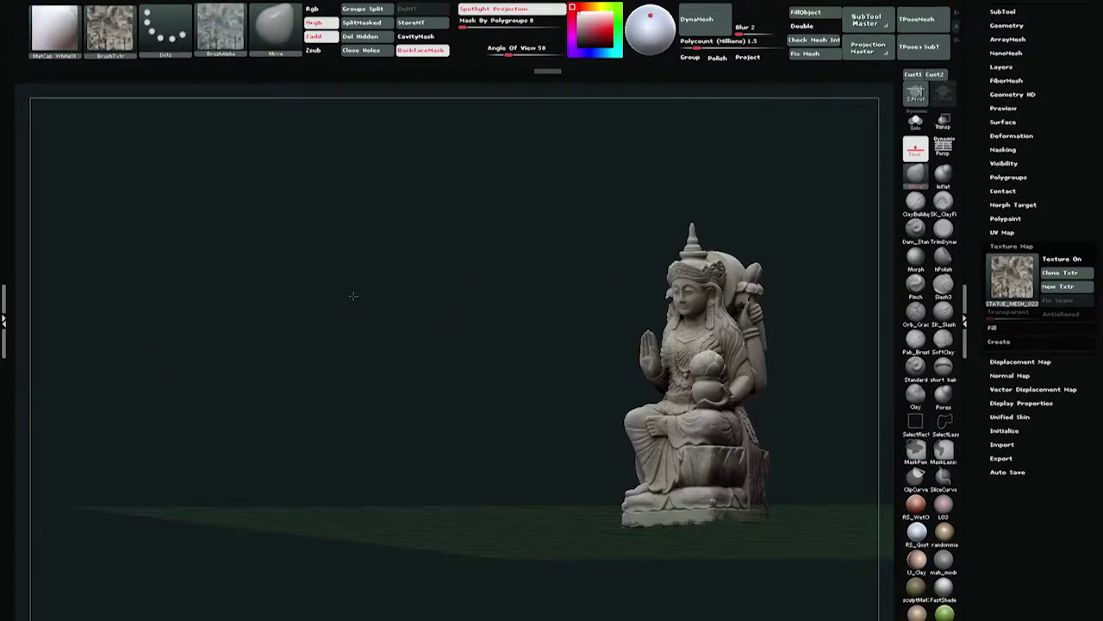
alt+right_drag(353, 296, 819, 368)
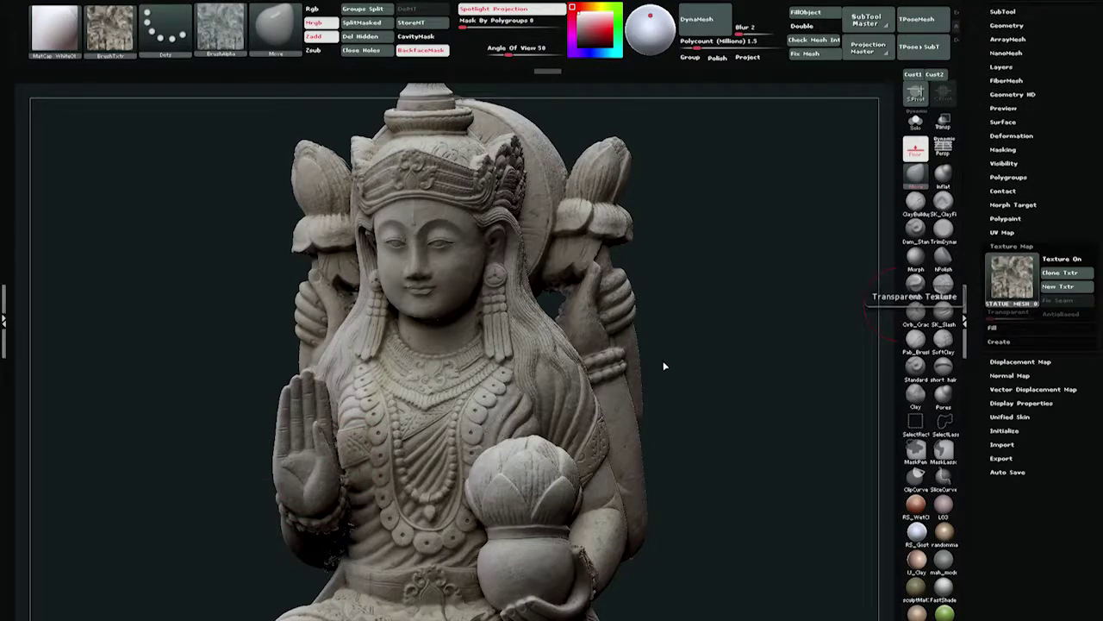
Duplicate the textured statue as a second subtool and view the unpainted version
drag(1052, 25, 1053, 83)
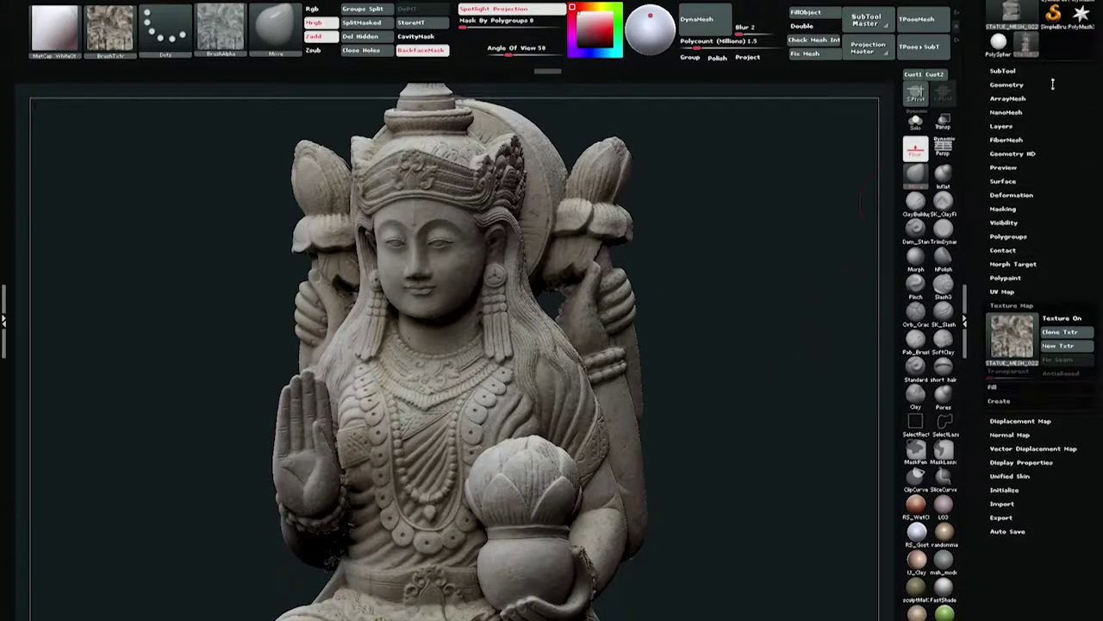
click(1010, 71)
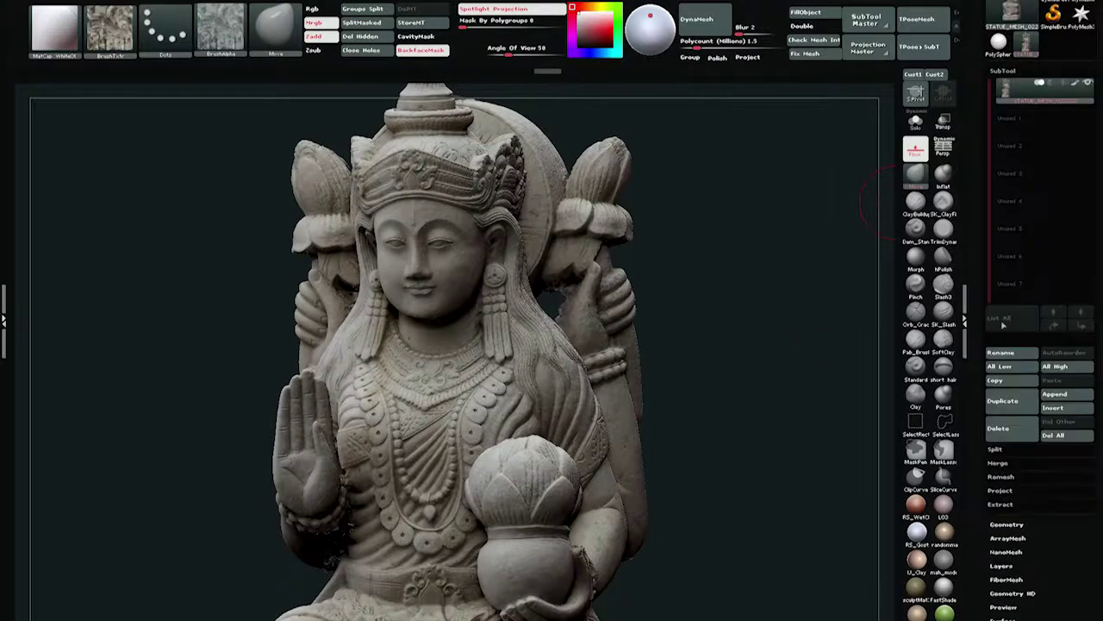
click(1005, 417)
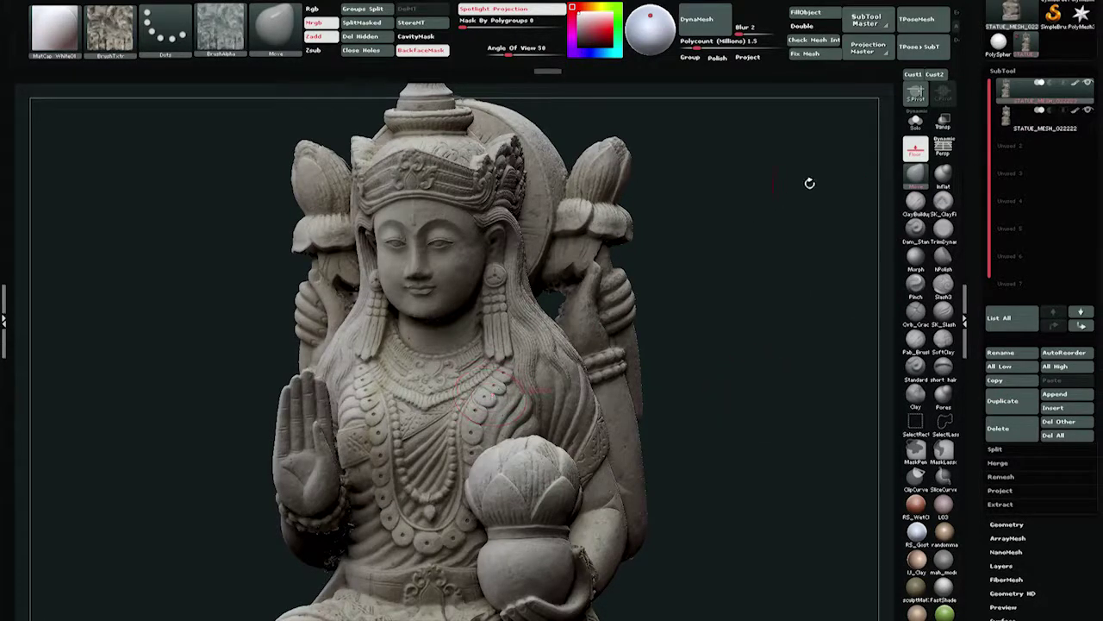
mouse_move(1019, 129)
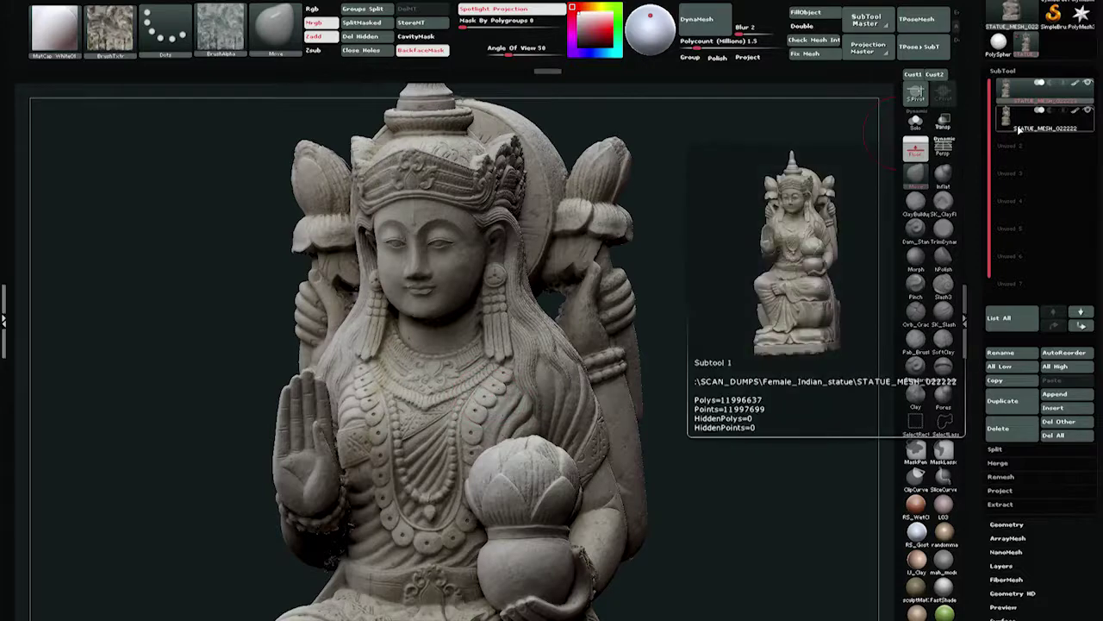
drag(703, 354, 562, 319)
key(ctrl)
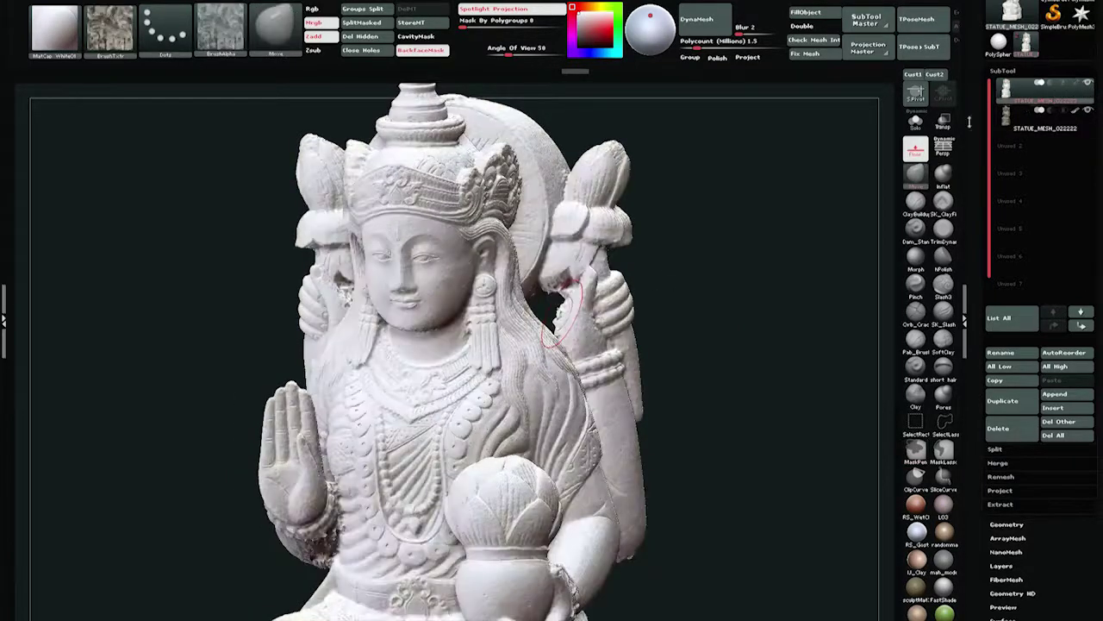
Isolate the unpainted statue subtool and smooth the ragged mesh edge around the gap beside the raised rear hand
click(915, 125)
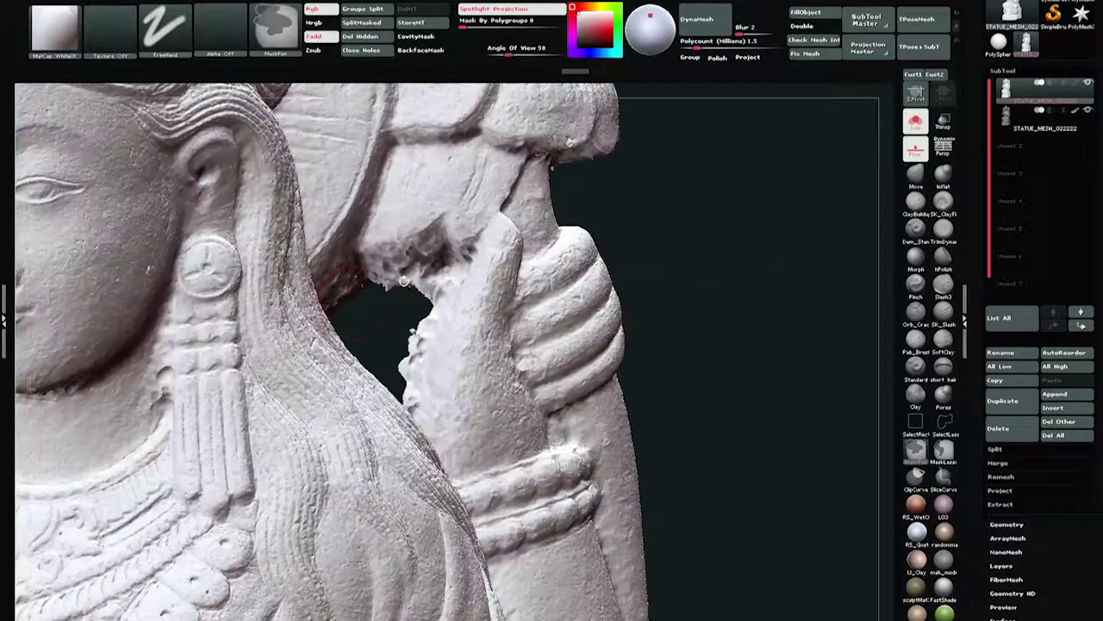
key(shift)
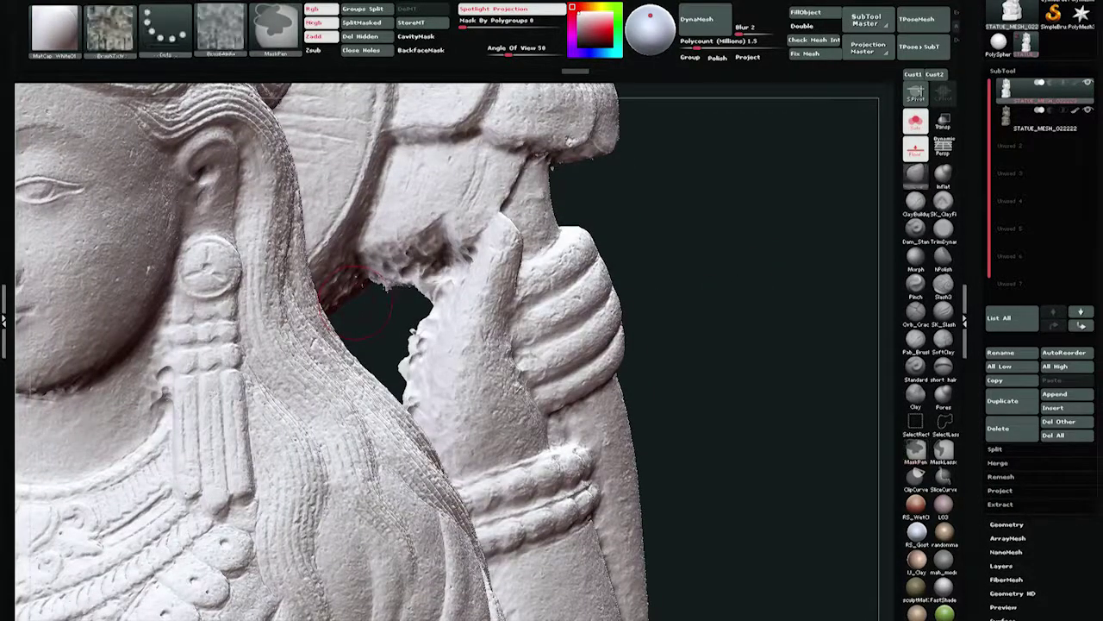
mouse_move(375, 282)
shift+mouse_down()
mouse_move(425, 298)
mouse_move(403, 386)
shift+mouse_up()
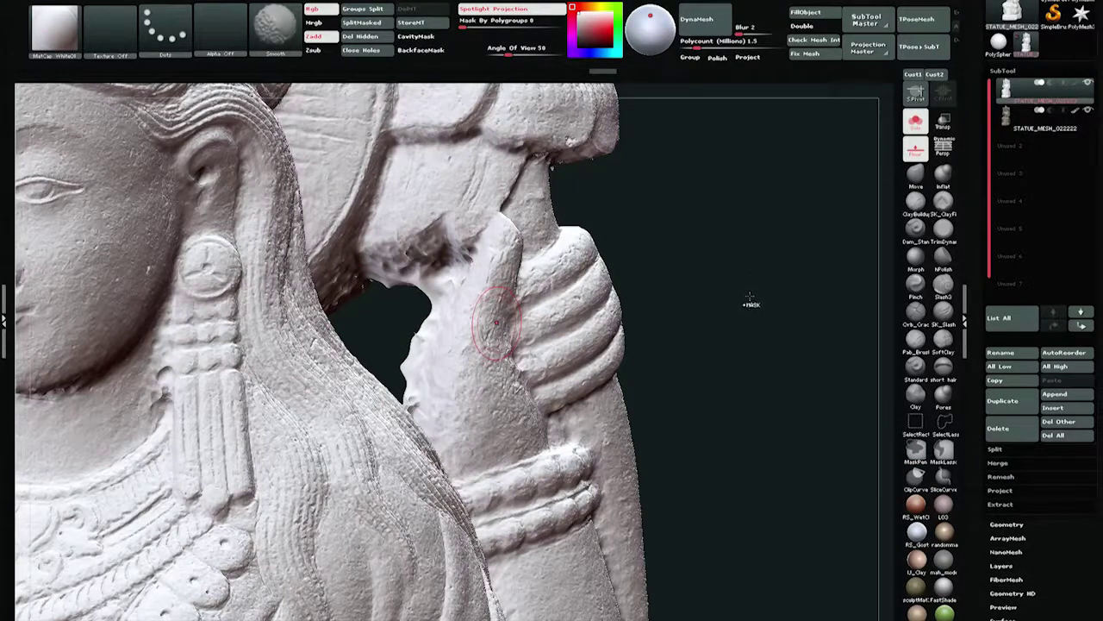
drag(756, 303, 761, 304)
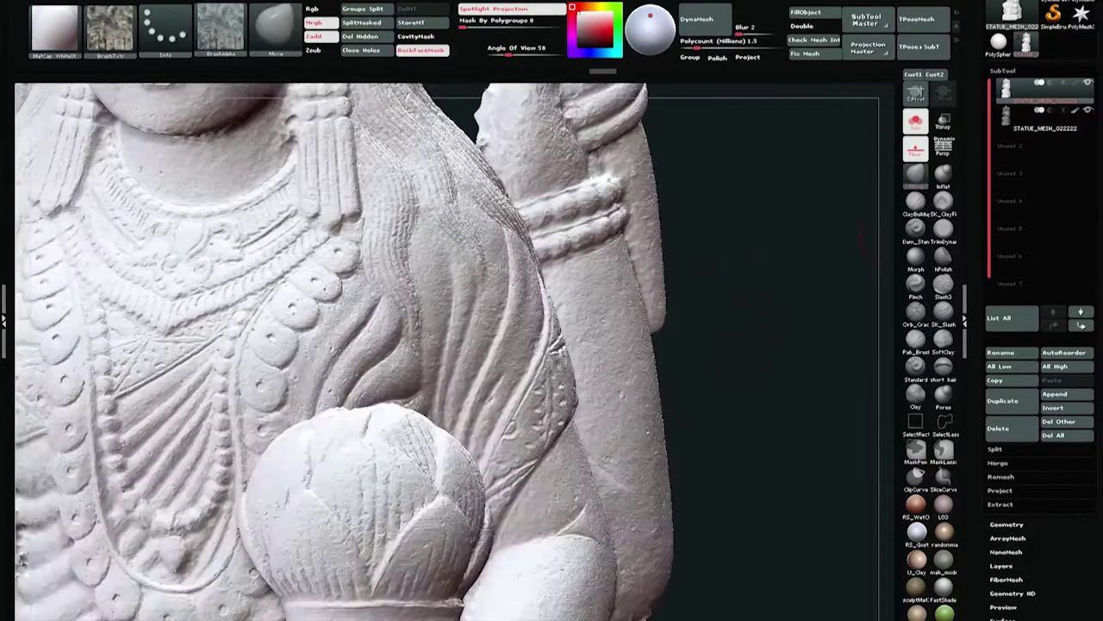
Examine the open underside, back and sides of the statue's base with the geometry settings open
scroll(1005, 467, down, 2)
click(1007, 440)
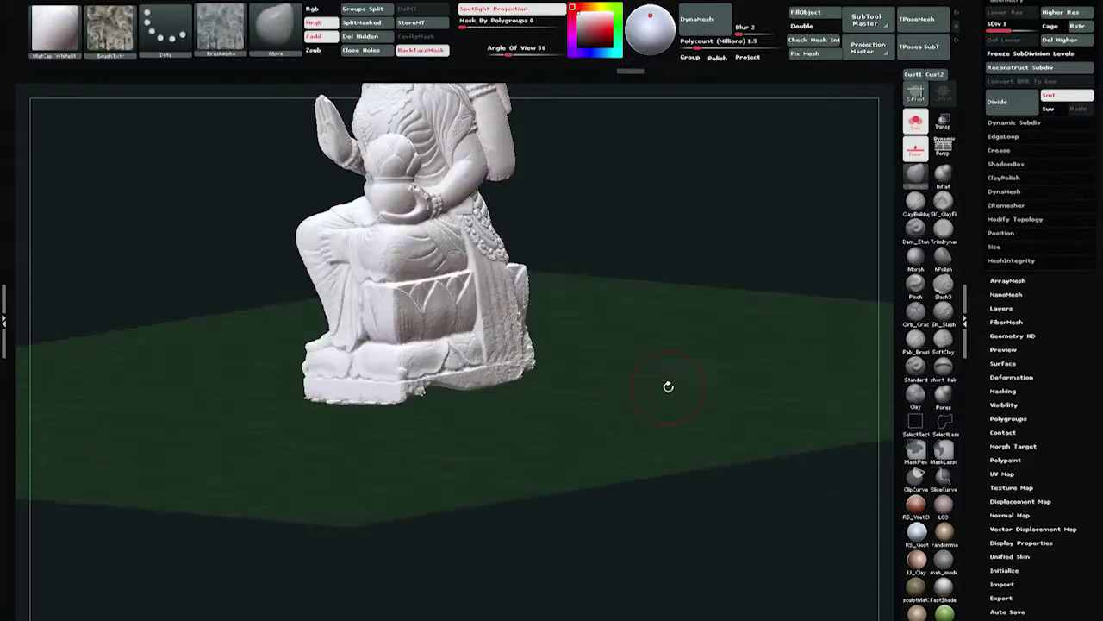
drag(670, 387, 523, 385)
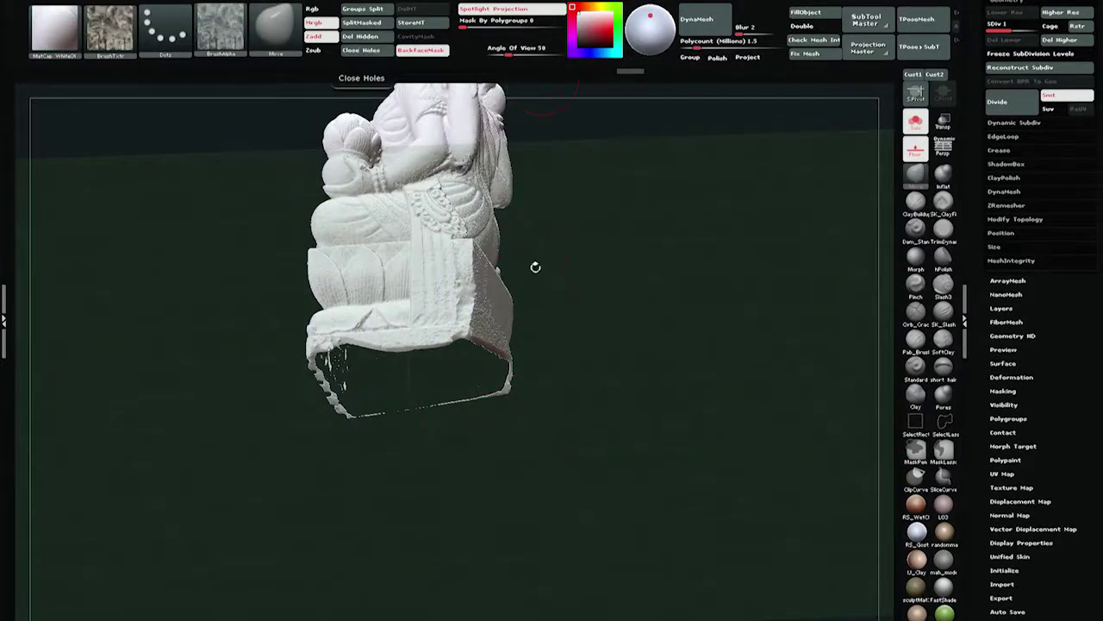
drag(535, 266, 379, 278)
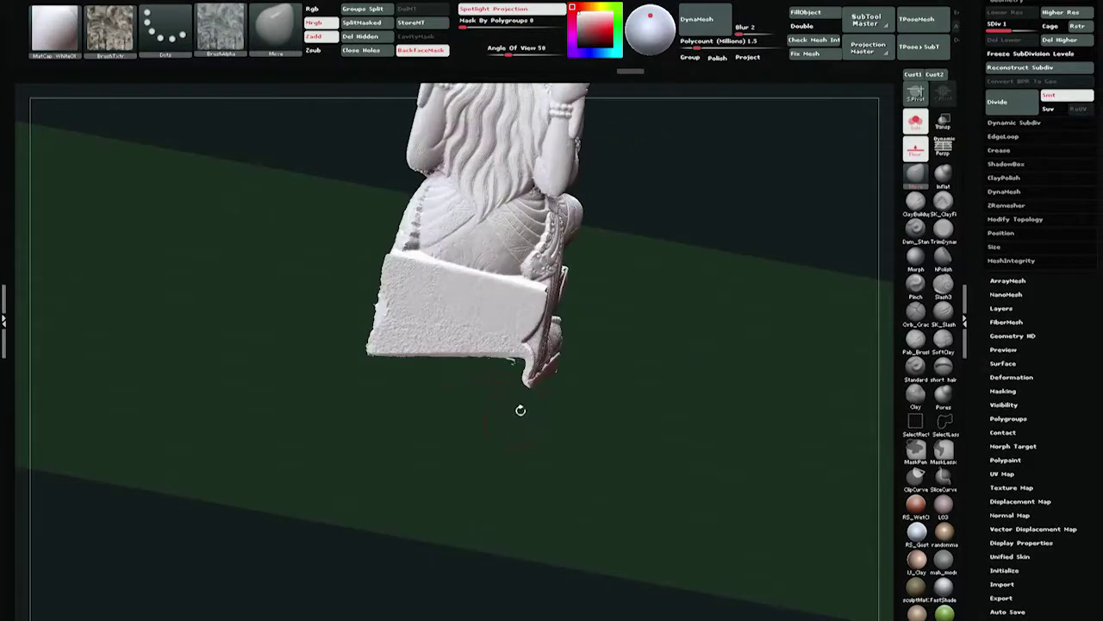
drag(444, 420, 629, 300)
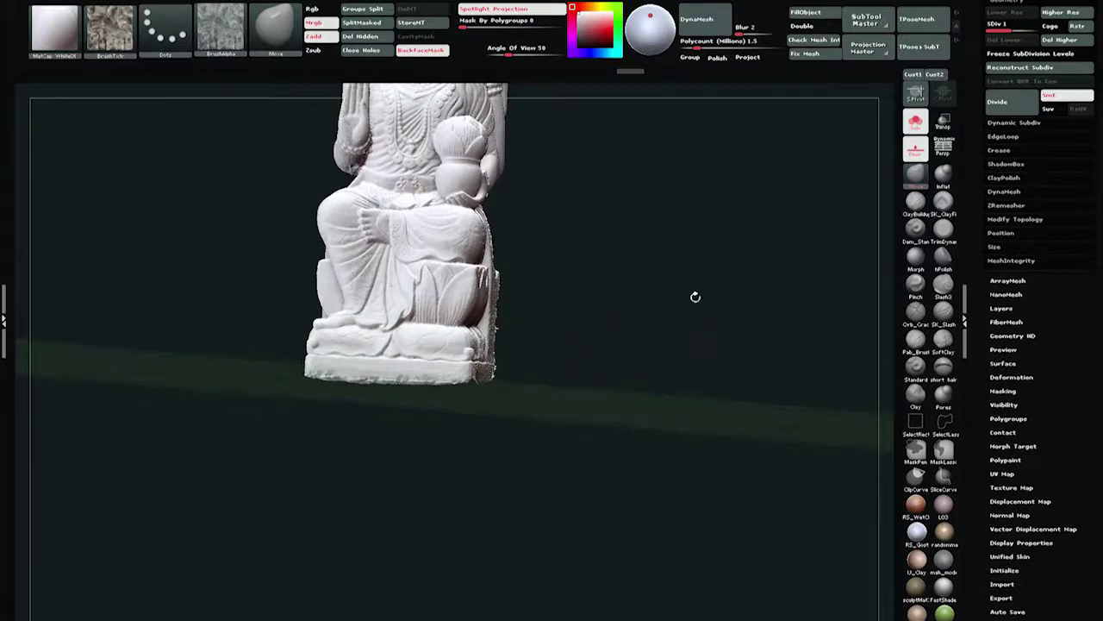
drag(712, 374, 651, 397)
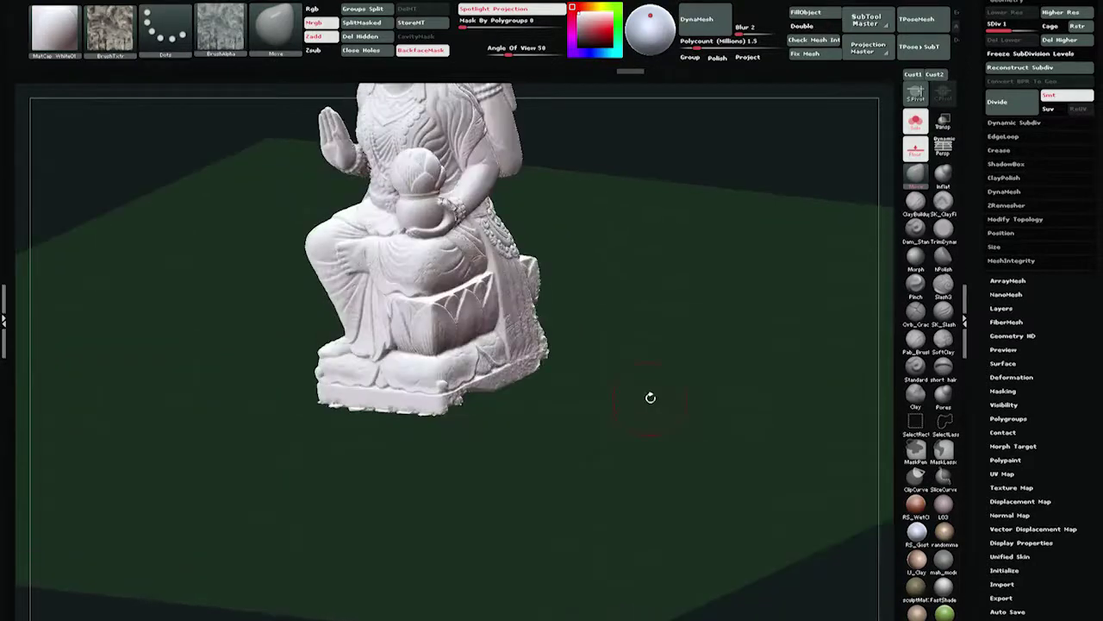
drag(588, 373, 587, 246)
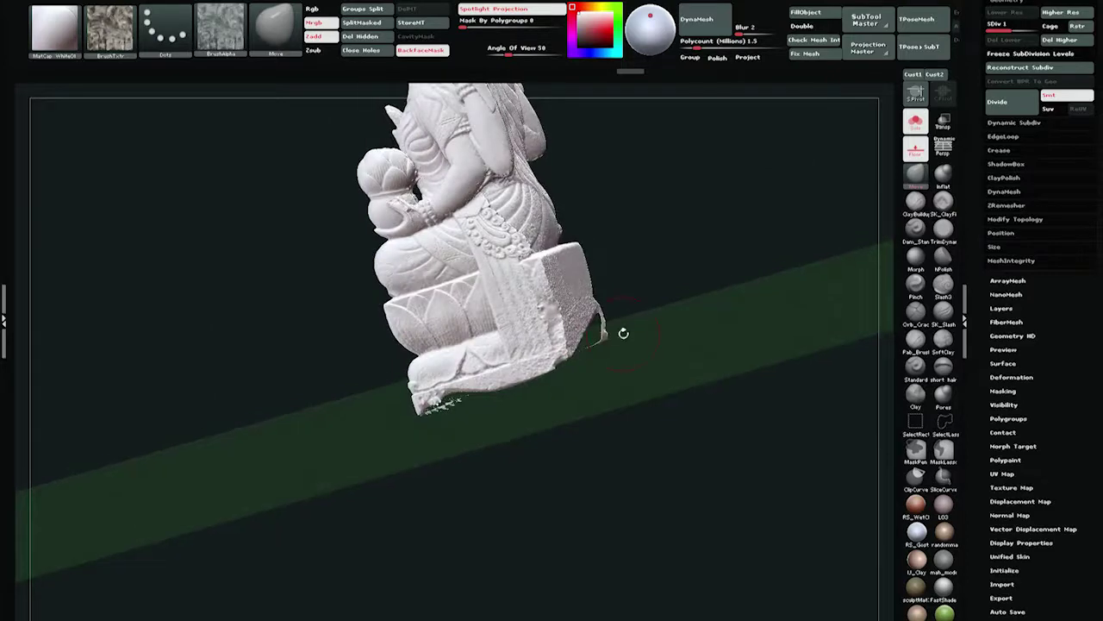
drag(621, 327, 600, 339)
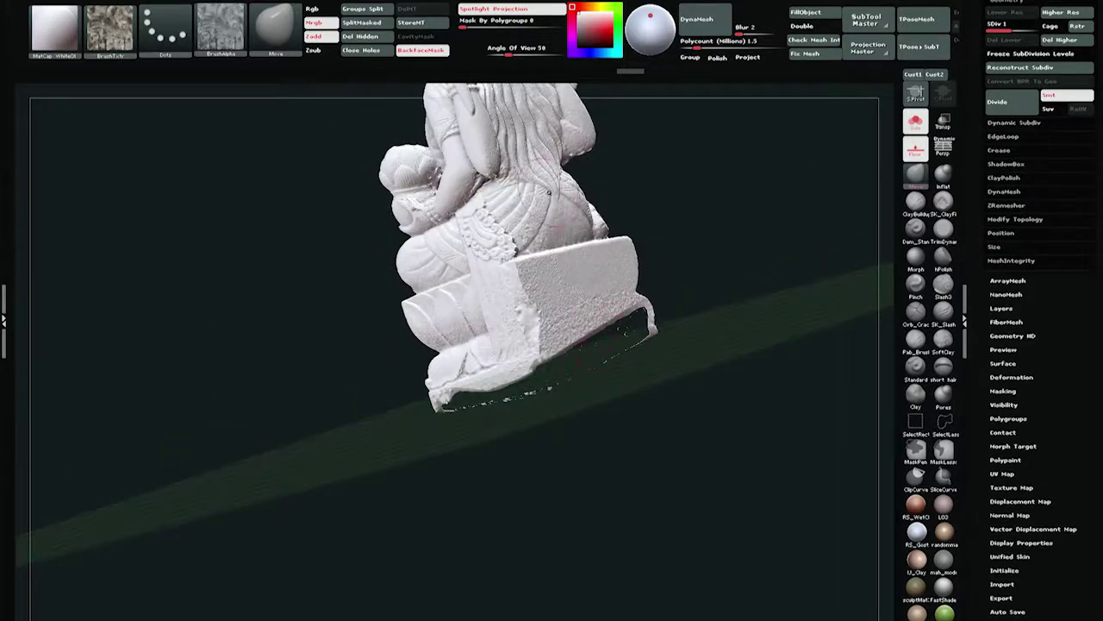
drag(700, 199, 657, 229)
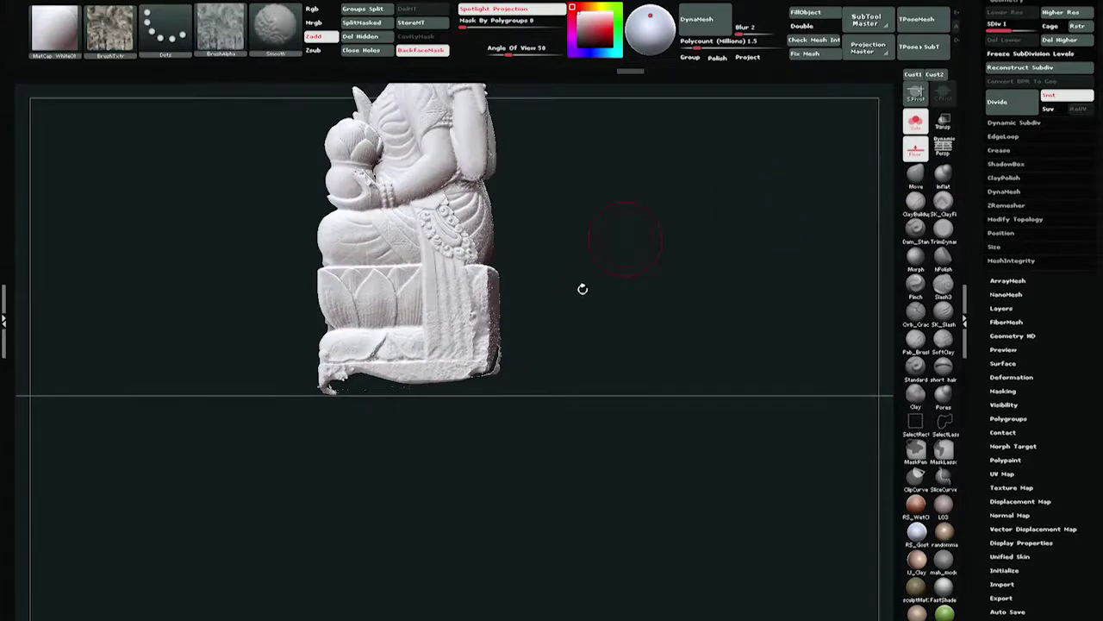
drag(581, 288, 589, 285)
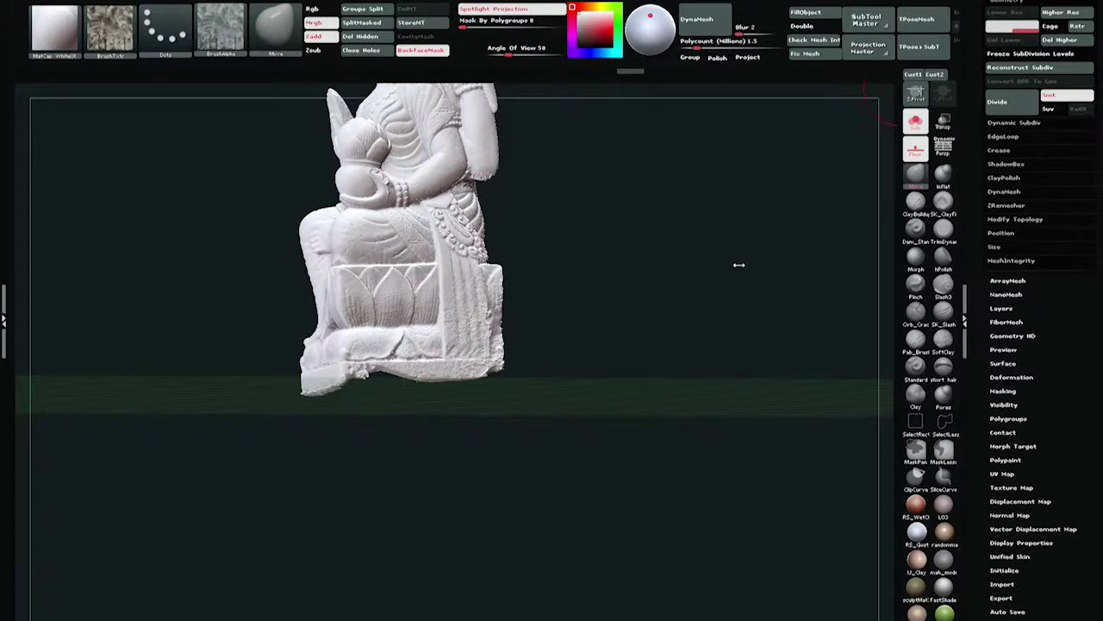
Raise the statue to subdivision level 2, fit the full figure in view and check the polygon counts of both subtools
key(d)
drag(734, 261, 665, 242)
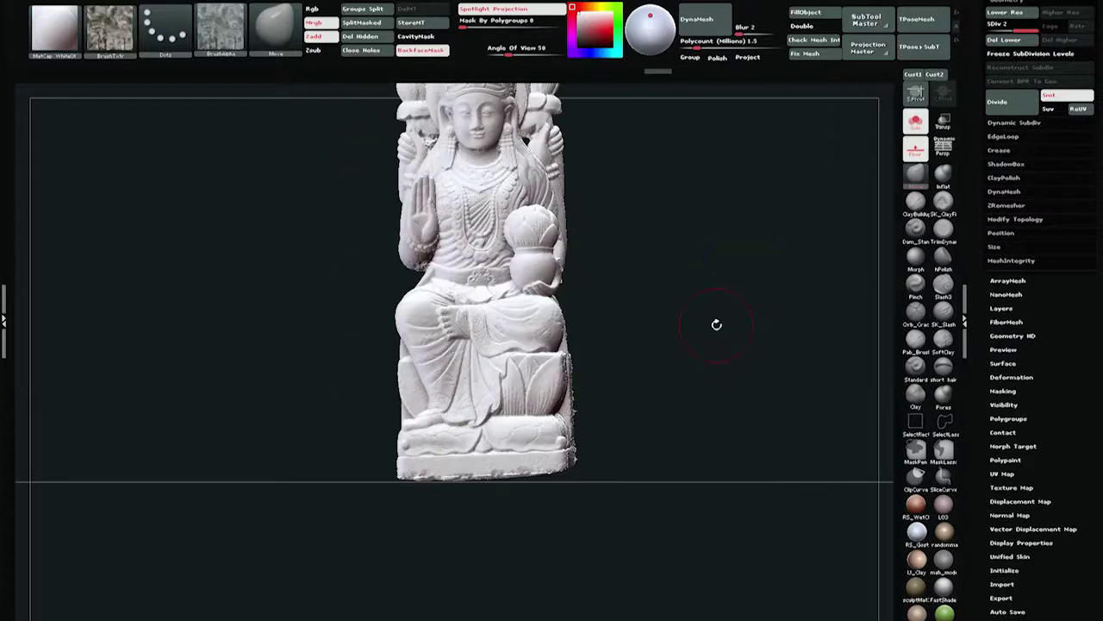
key(f)
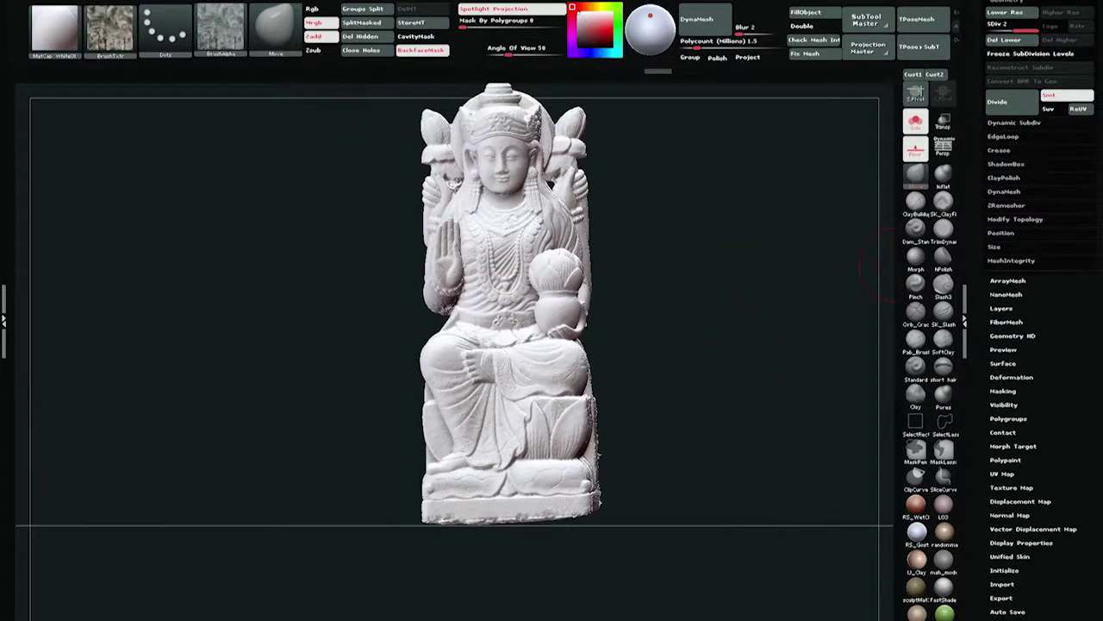
click(1018, 7)
mouse_move(1028, 32)
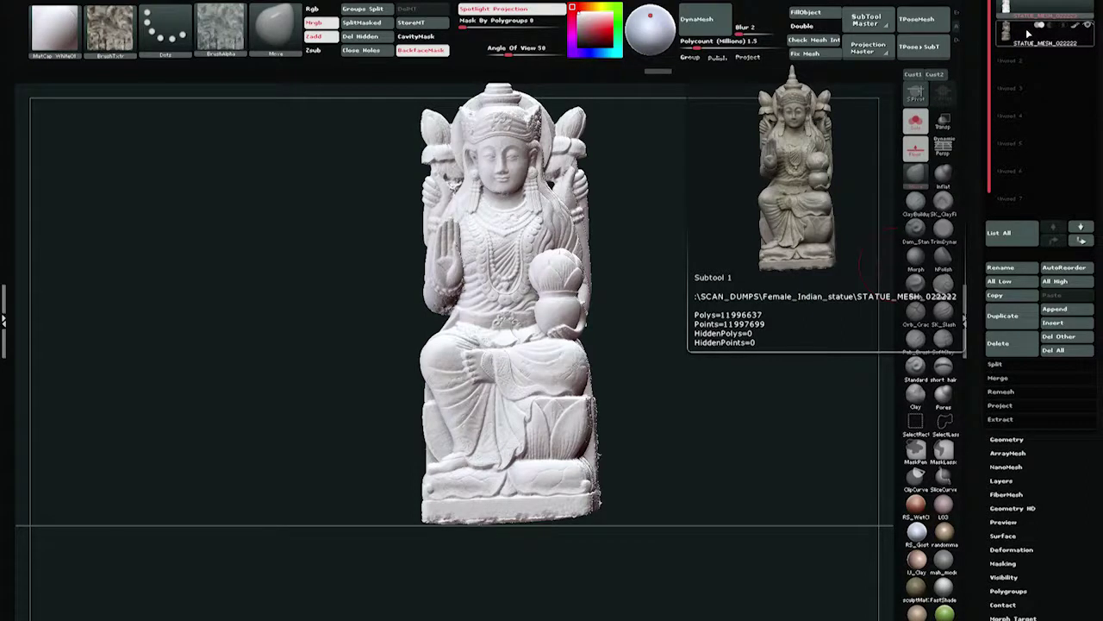
mouse_move(1021, 7)
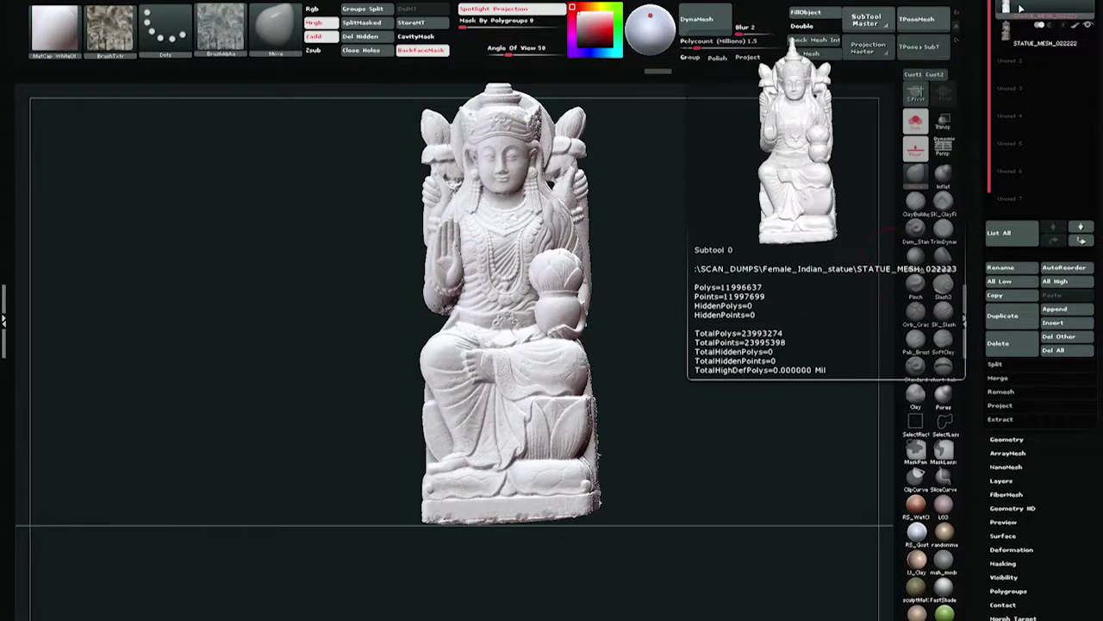
Set the ZRemesher target polygon count to 12 for the unpainted statue subtool
click(1006, 438)
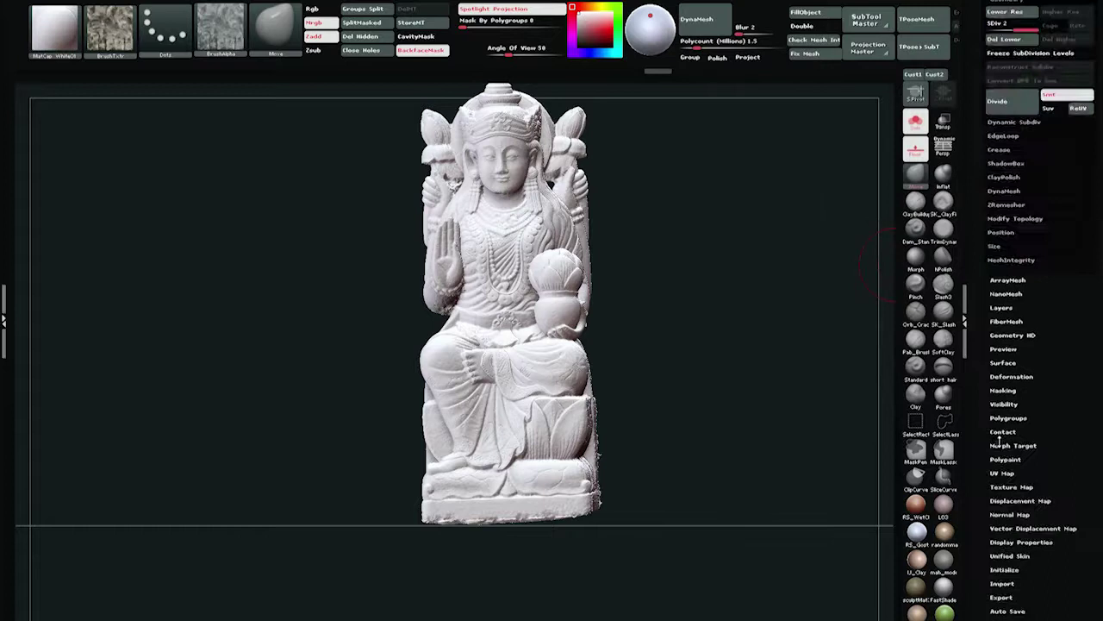
click(1009, 205)
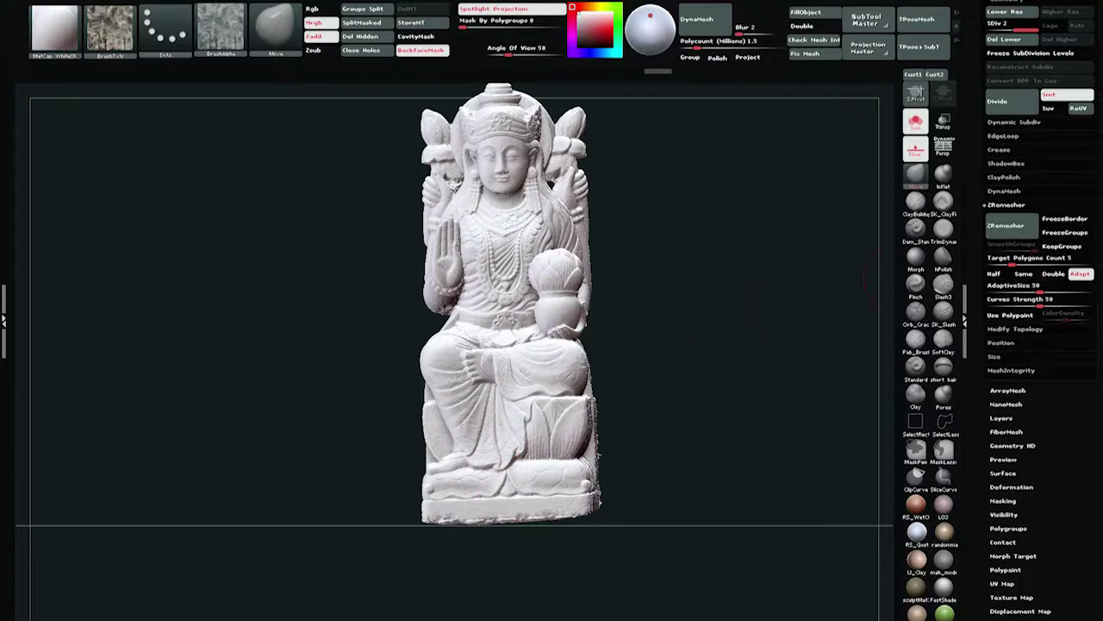
scroll(1043, 250, up, 5)
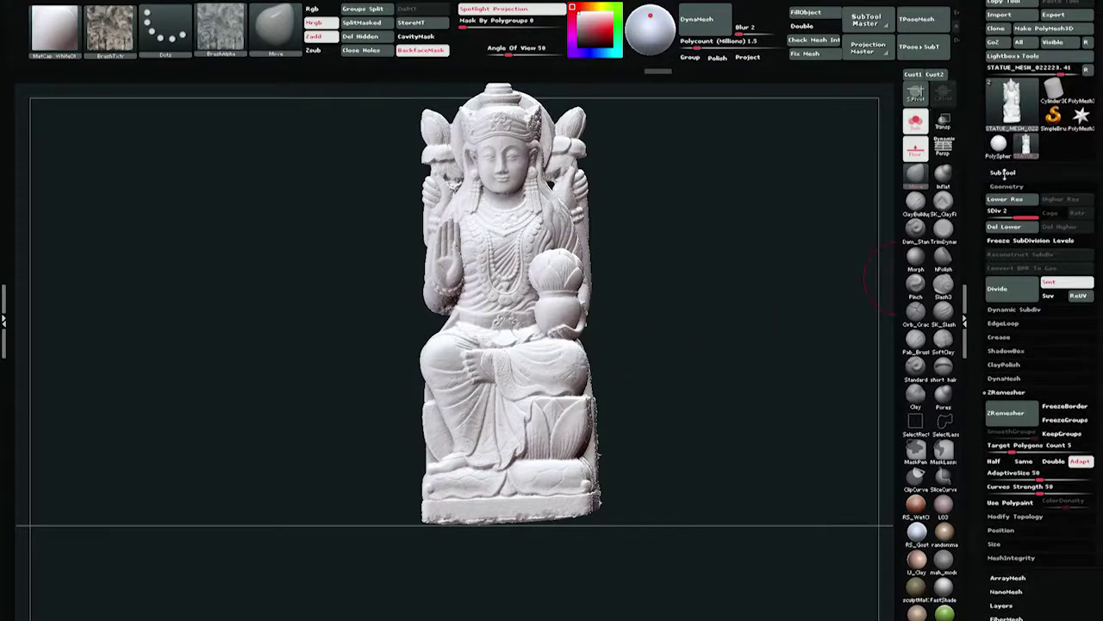
click(1002, 172)
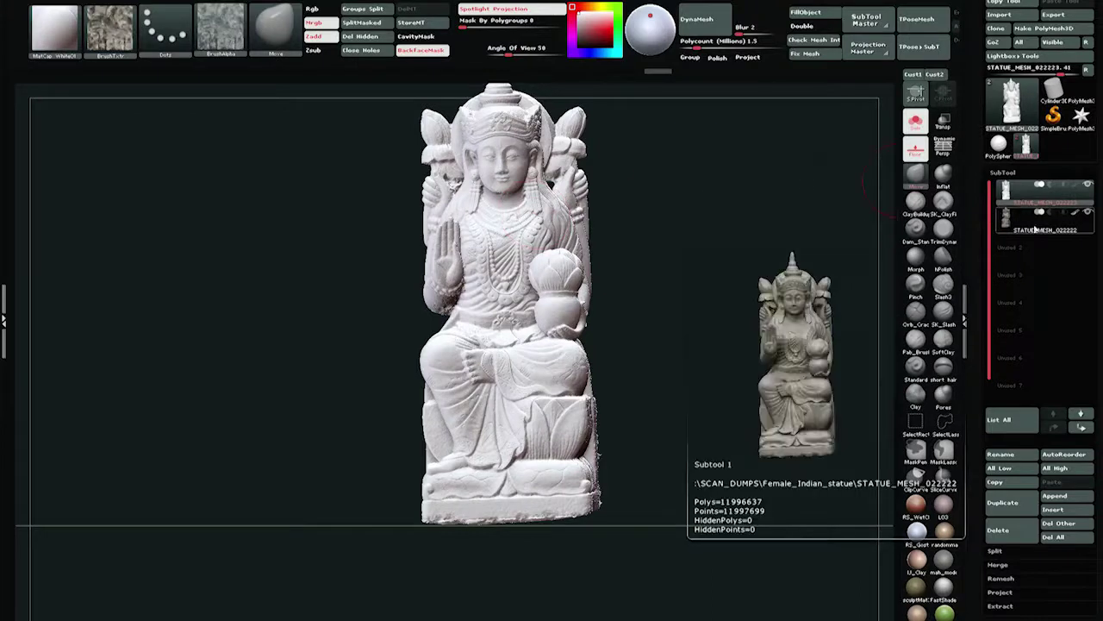
scroll(1015, 285, down, 5)
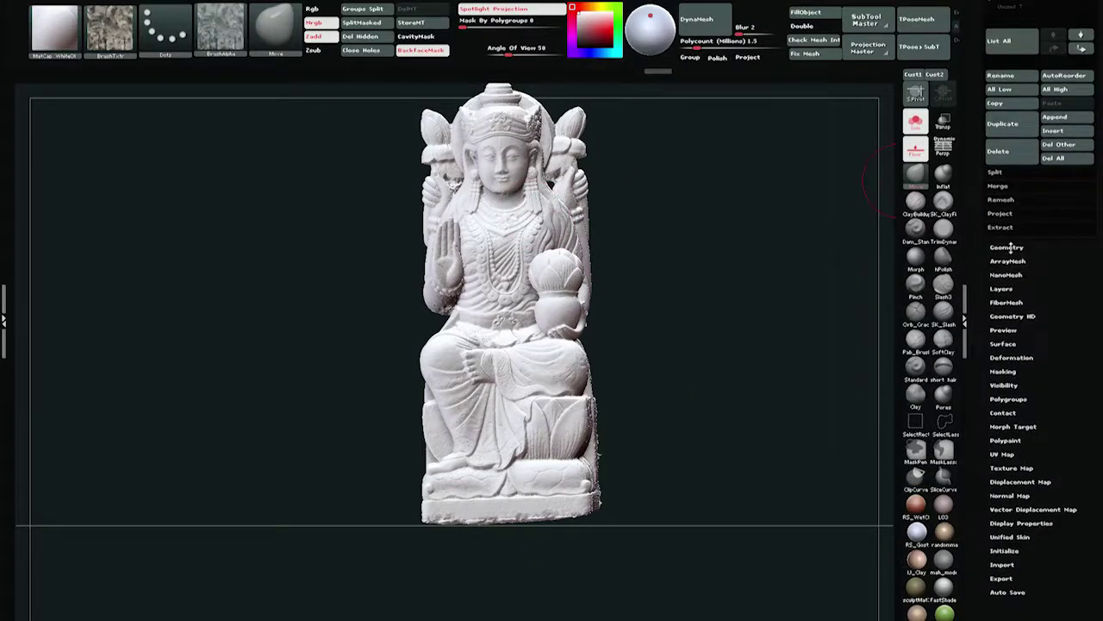
click(1006, 247)
drag(1055, 10, 1055, 140)
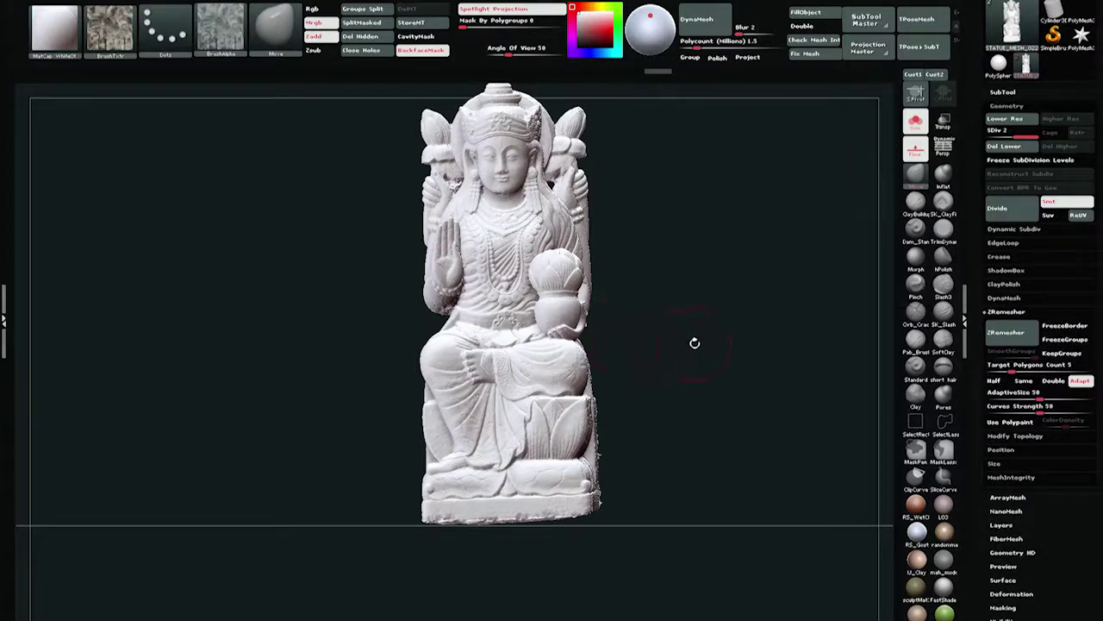
drag(695, 342, 570, 601)
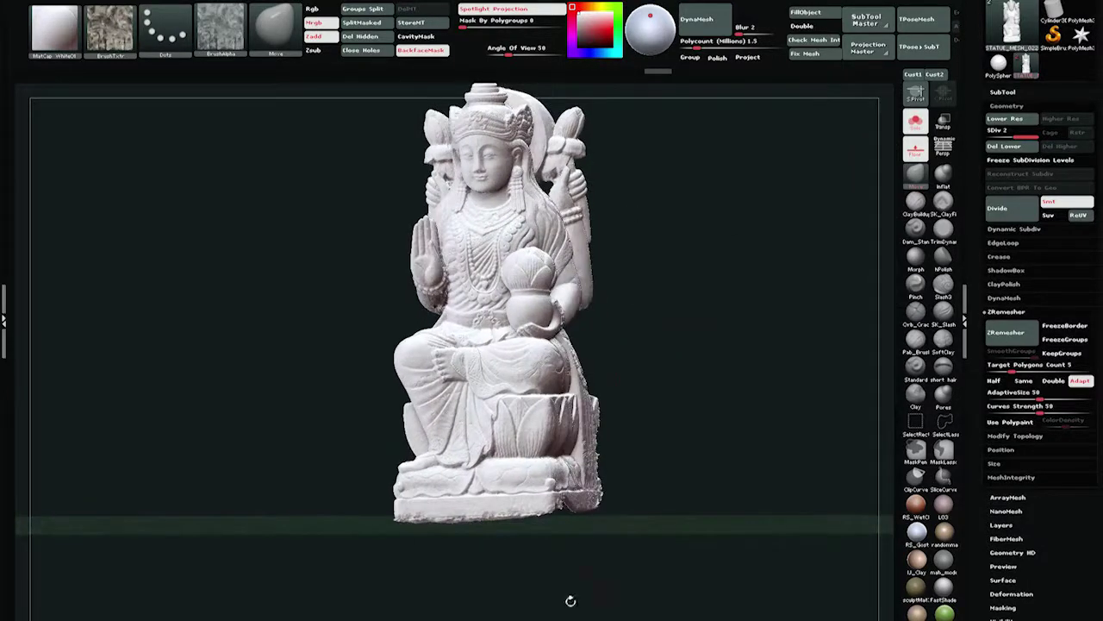
key(b)
click(582, 411)
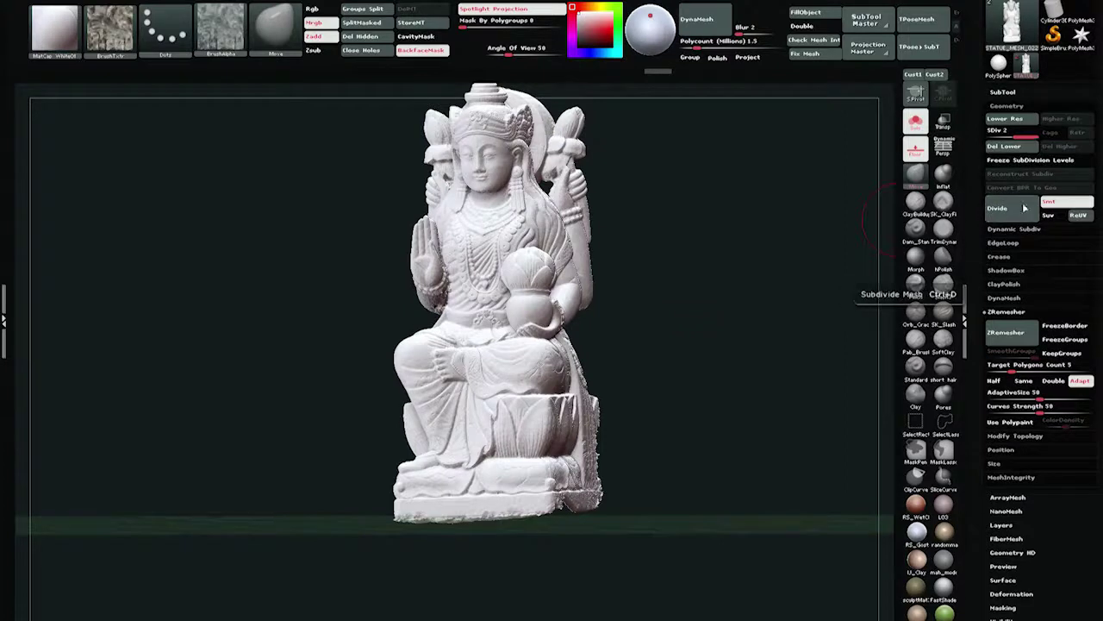
scroll(1017, 366, down, 3)
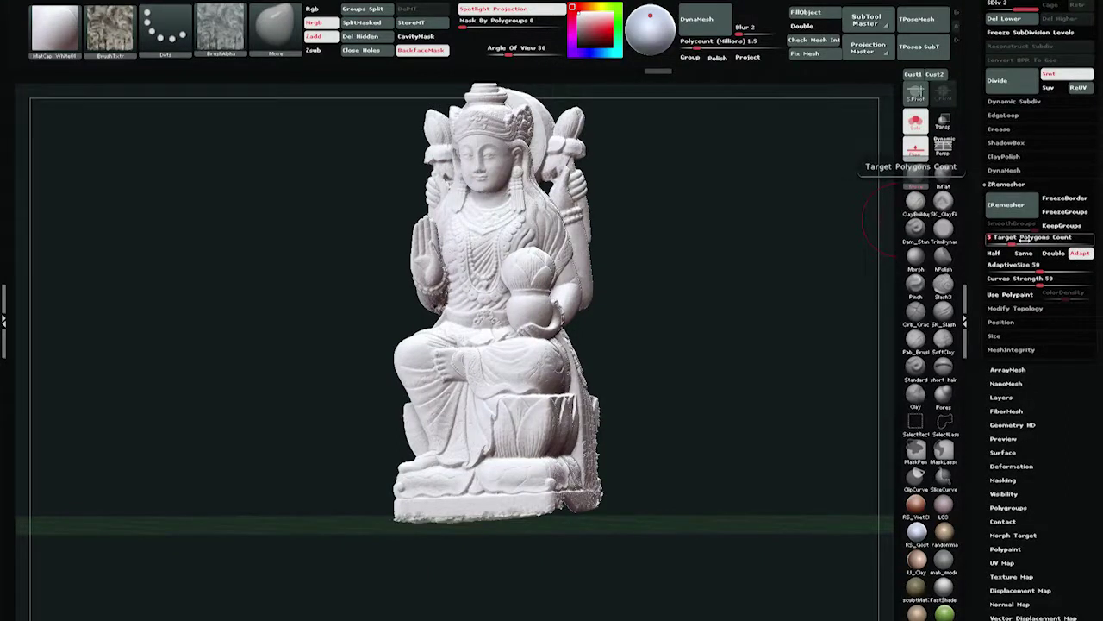
drag(1022, 239, 1022, 241)
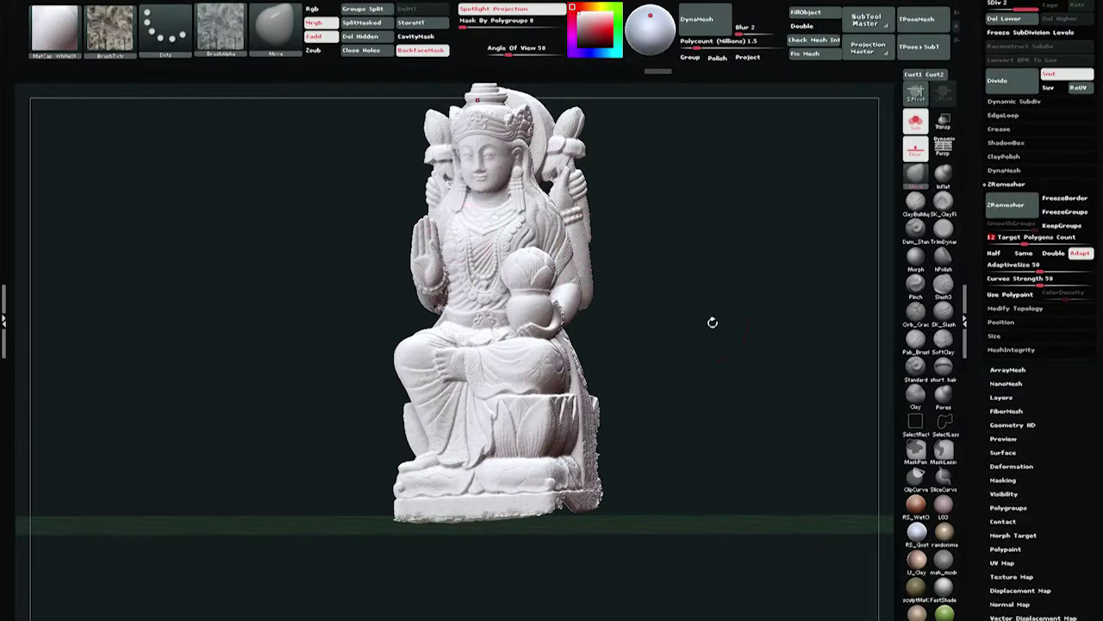
Examine the remeshed low-poly statue and check its polygon count in the subtool list
shift+drag(712, 320, 732, 313)
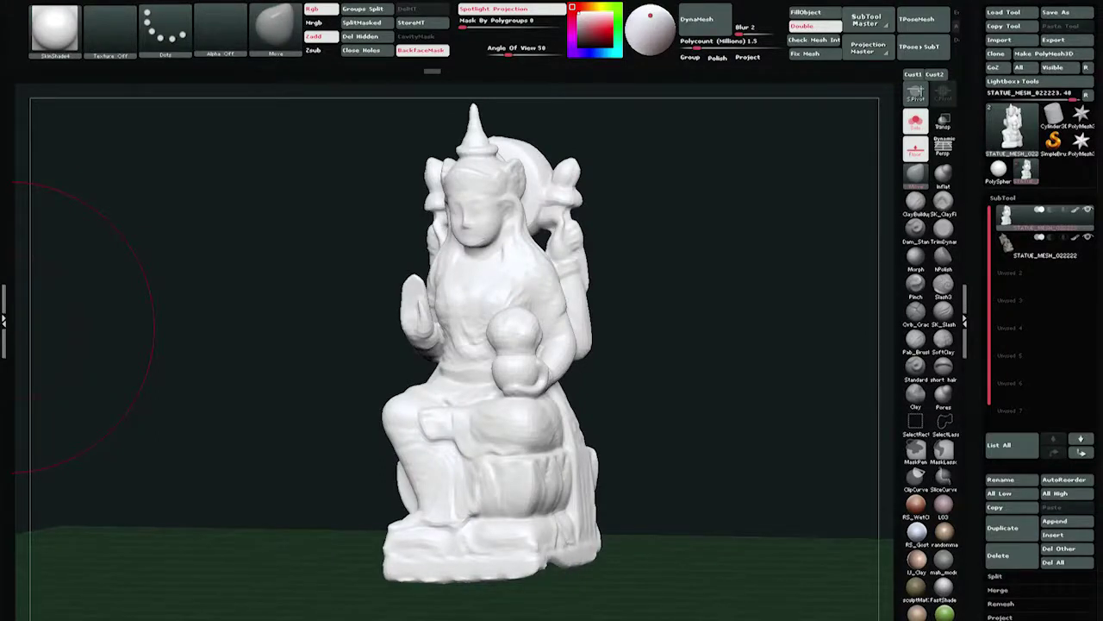
drag(729, 290, 764, 305)
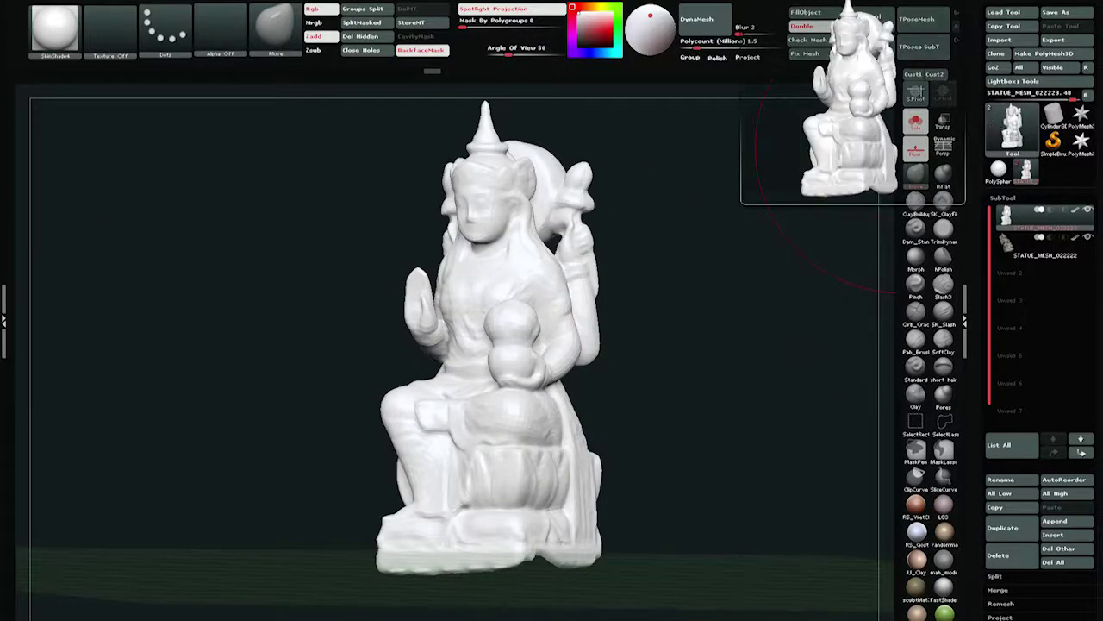
mouse_move(1033, 115)
mouse_move(1029, 226)
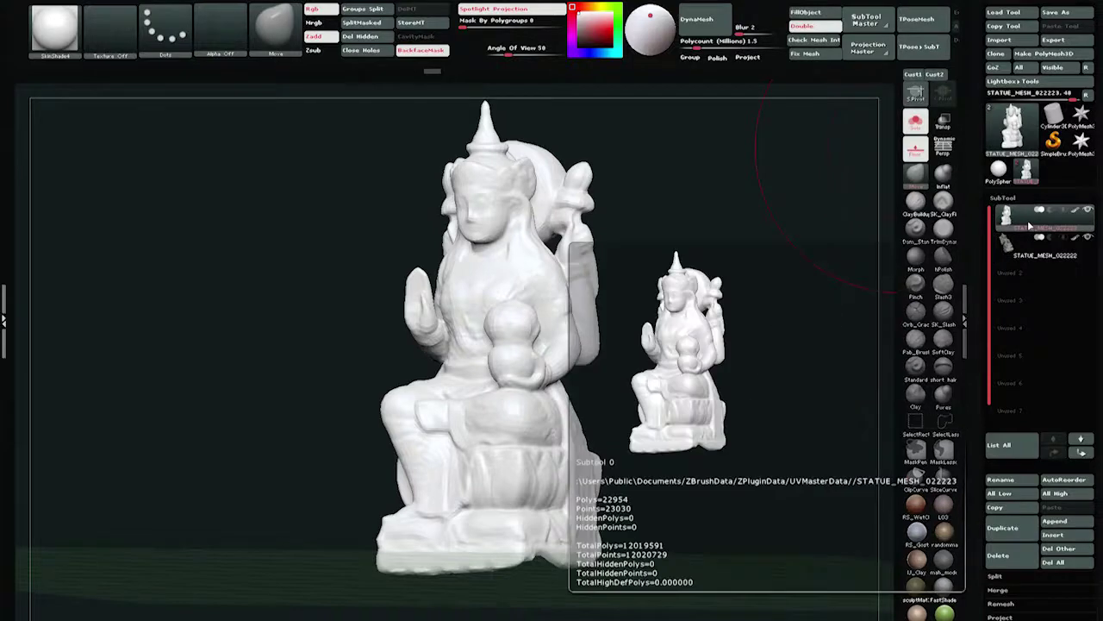
Examine the remeshed low-poly statue from the front and side with its polygroup wireframe displayed
drag(732, 394, 776, 364)
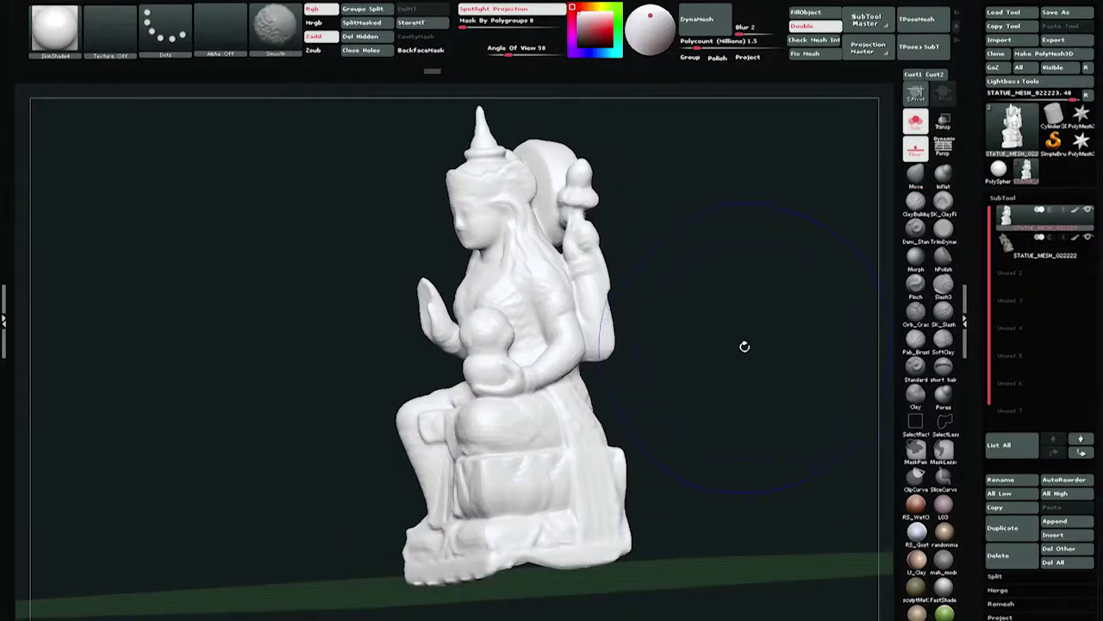
alt+drag(733, 325, 738, 338)
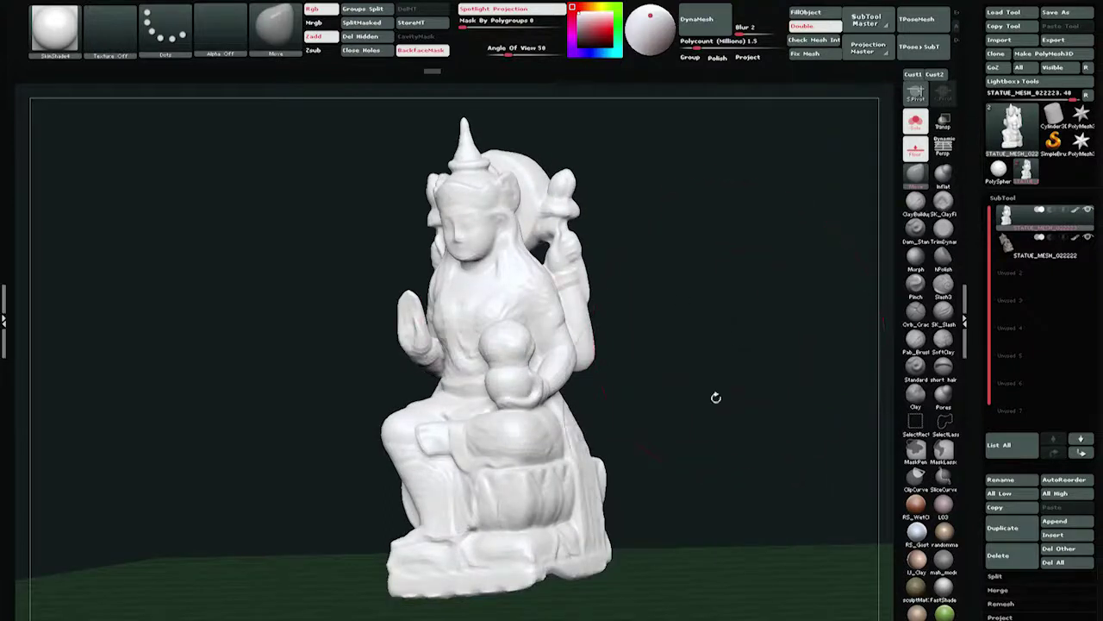
key(shift)
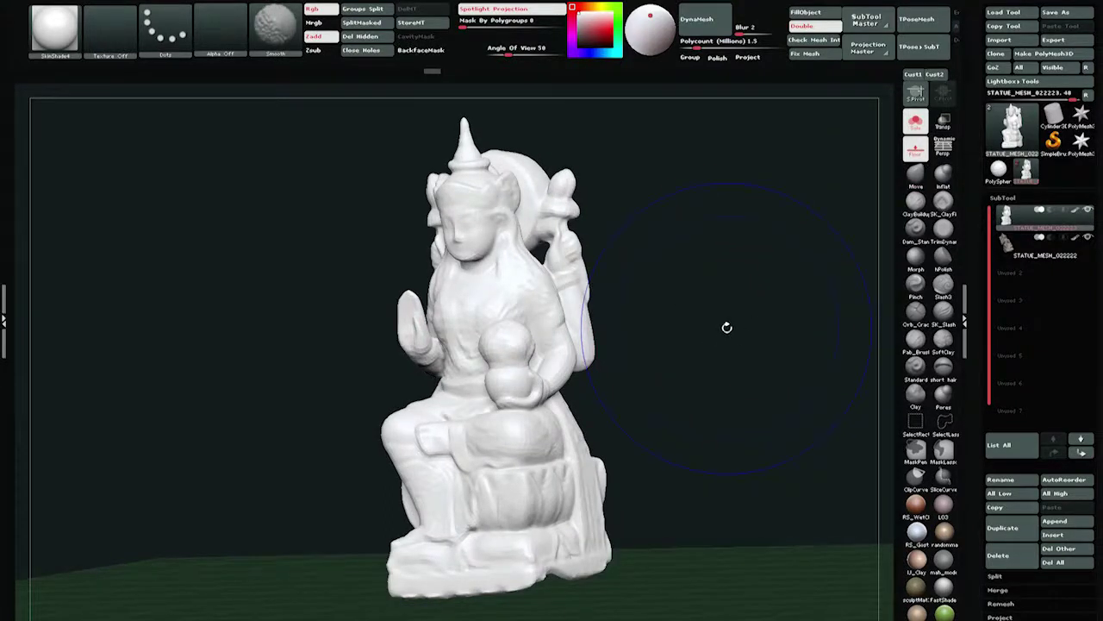
key(shift+f)
mouse_move(729, 321)
mouse_down()
mouse_move(705, 316)
mouse_move(683, 330)
mouse_up()
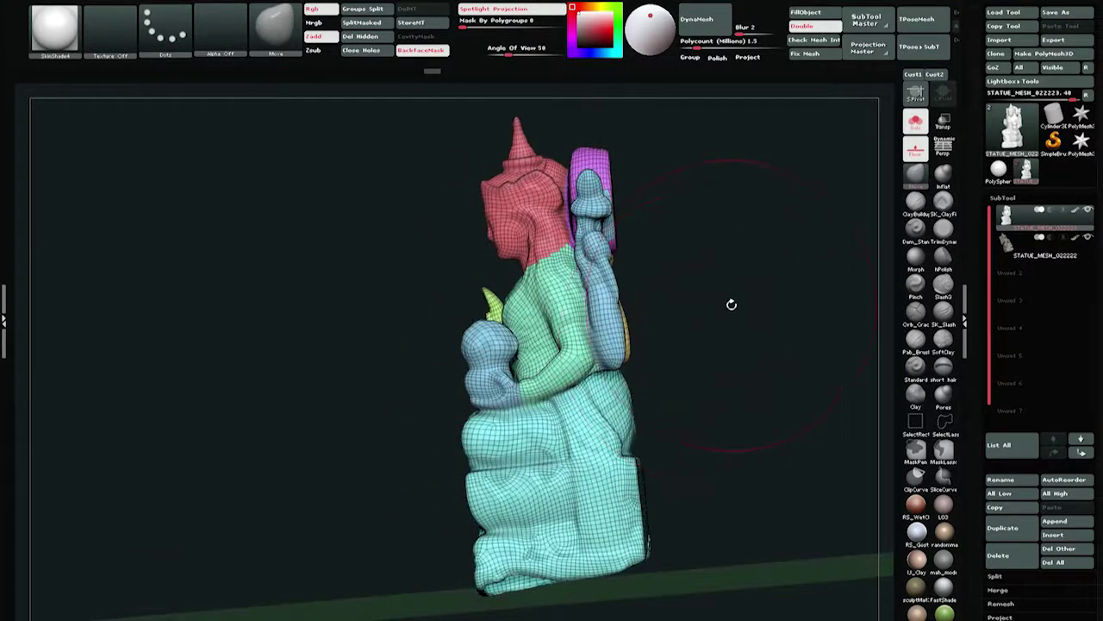
Reduce the brush size and examine the polygroup divisions on the head, arms and base from several angles
key(shift)
key(space)
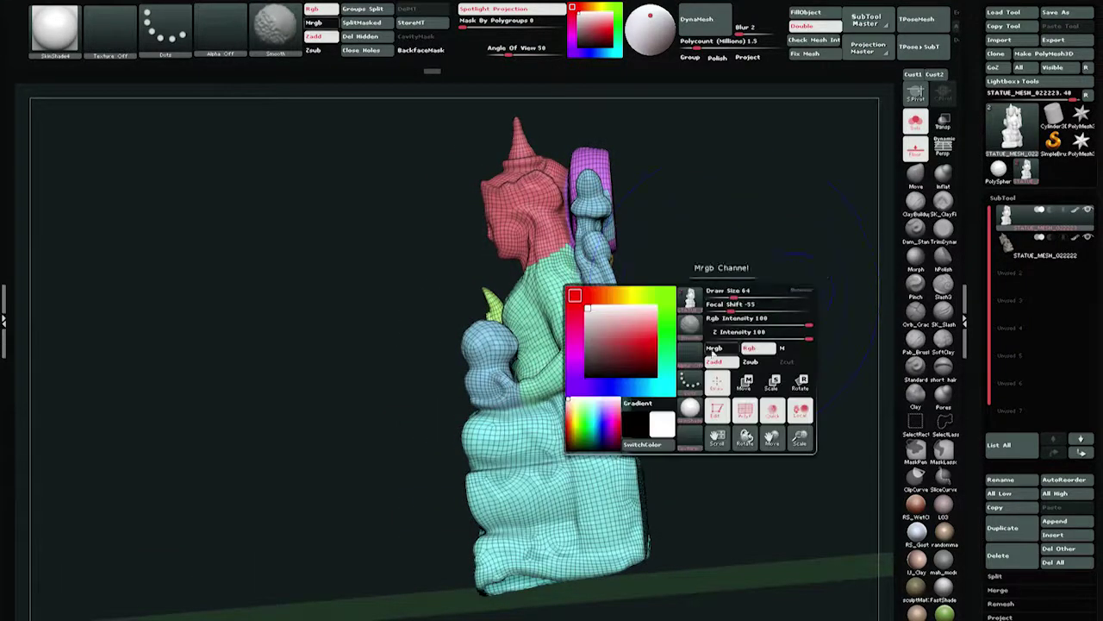
drag(643, 297, 620, 298)
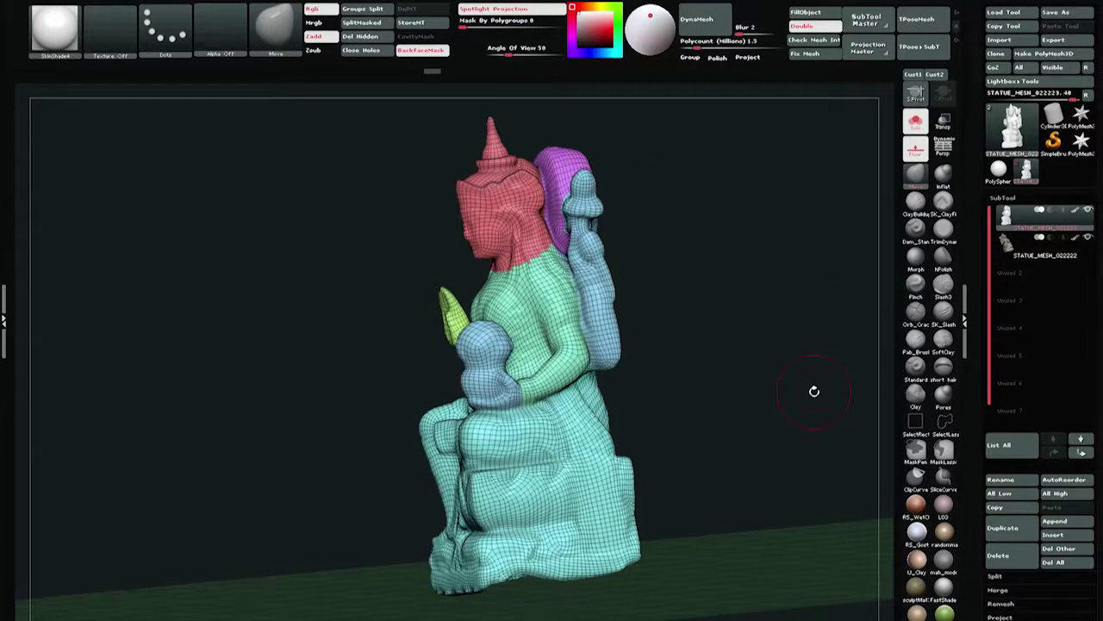
drag(814, 391, 648, 351)
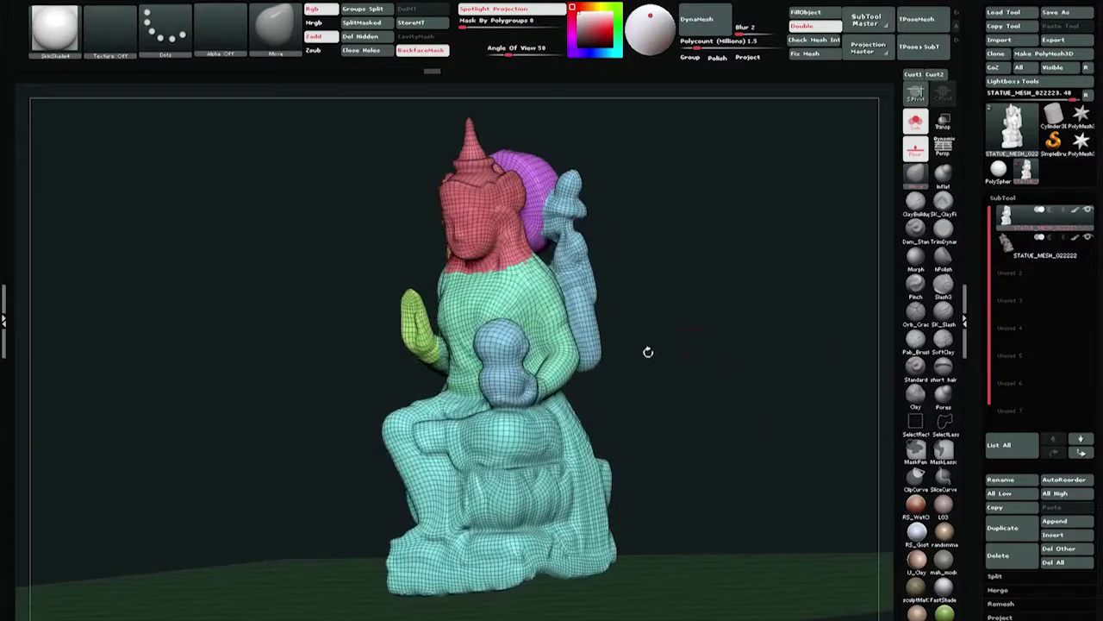
drag(732, 367, 689, 379)
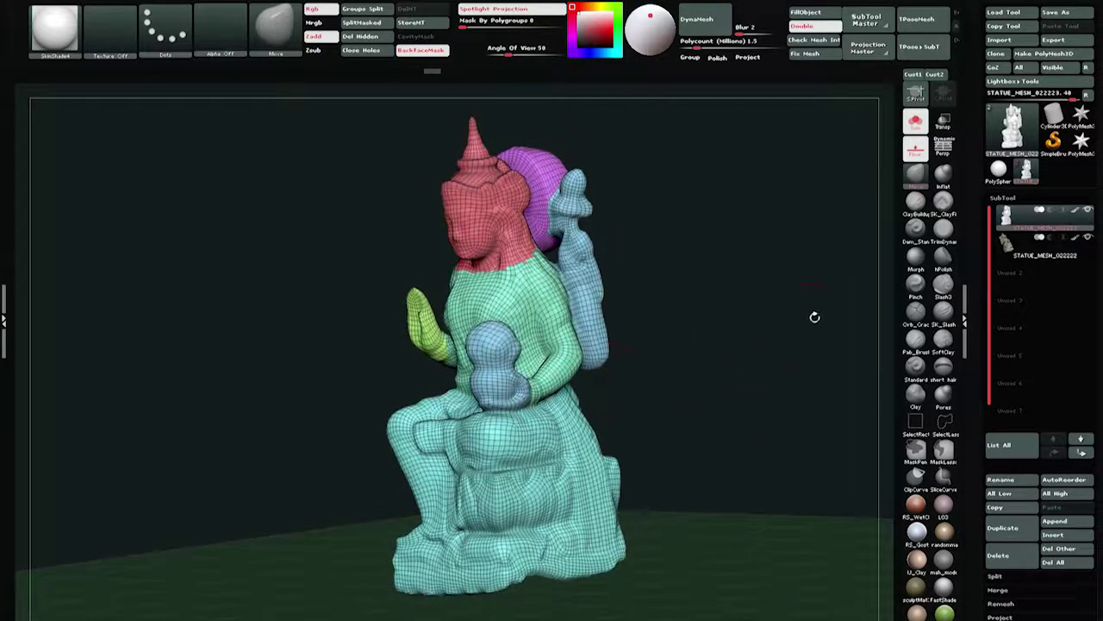
drag(815, 317, 667, 256)
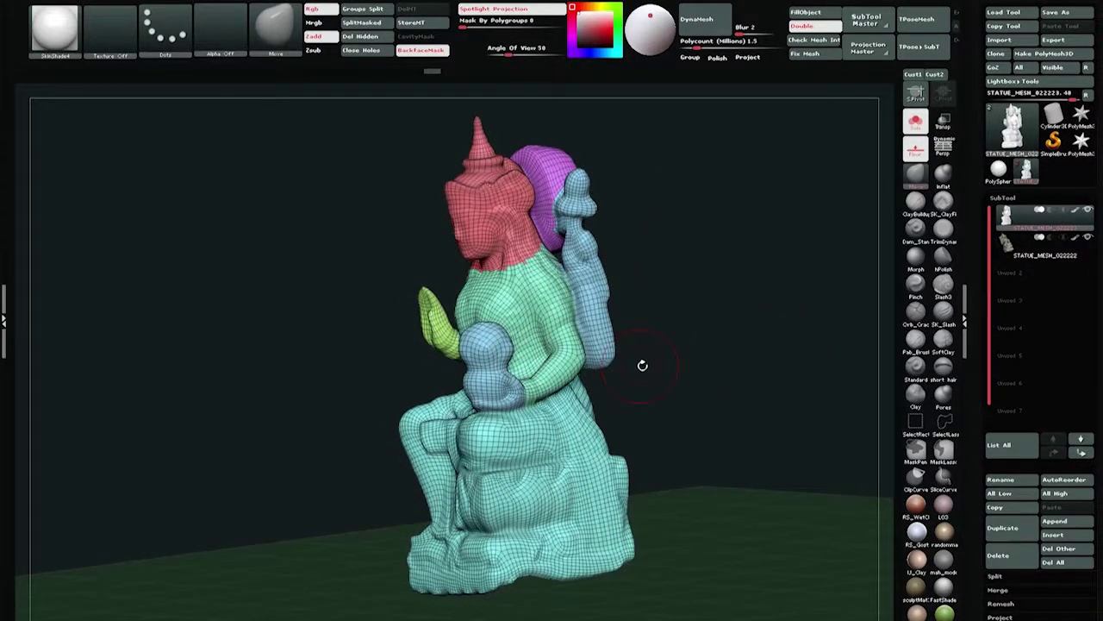
drag(642, 366, 604, 283)
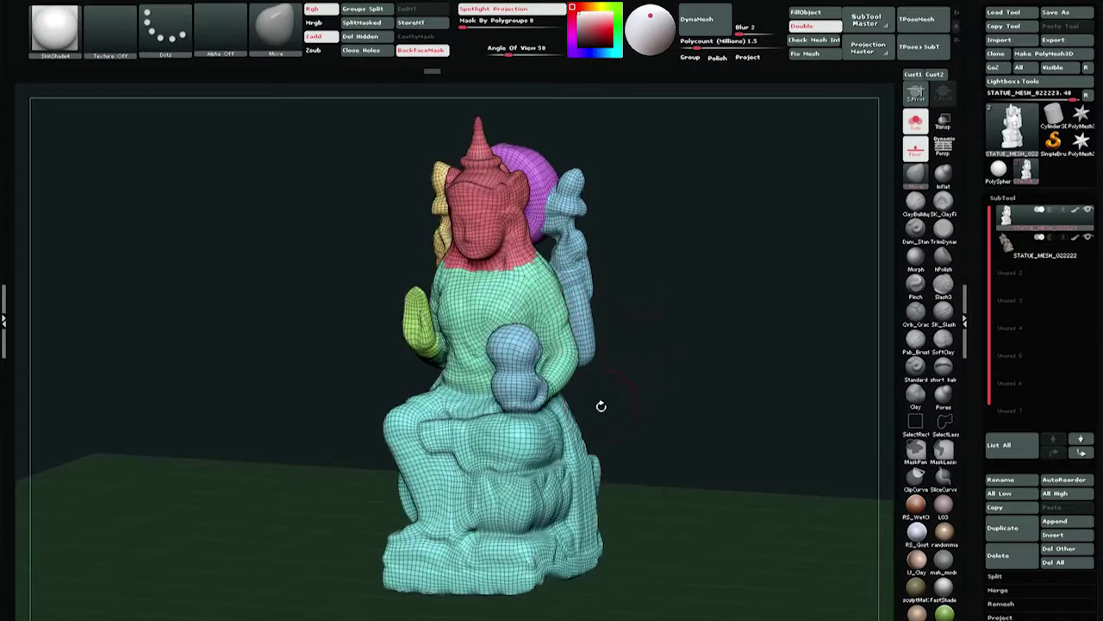
Bring up the UV Master unwrap, control painting and utility options for the low-poly statue
scroll(1039, 311, up, 10)
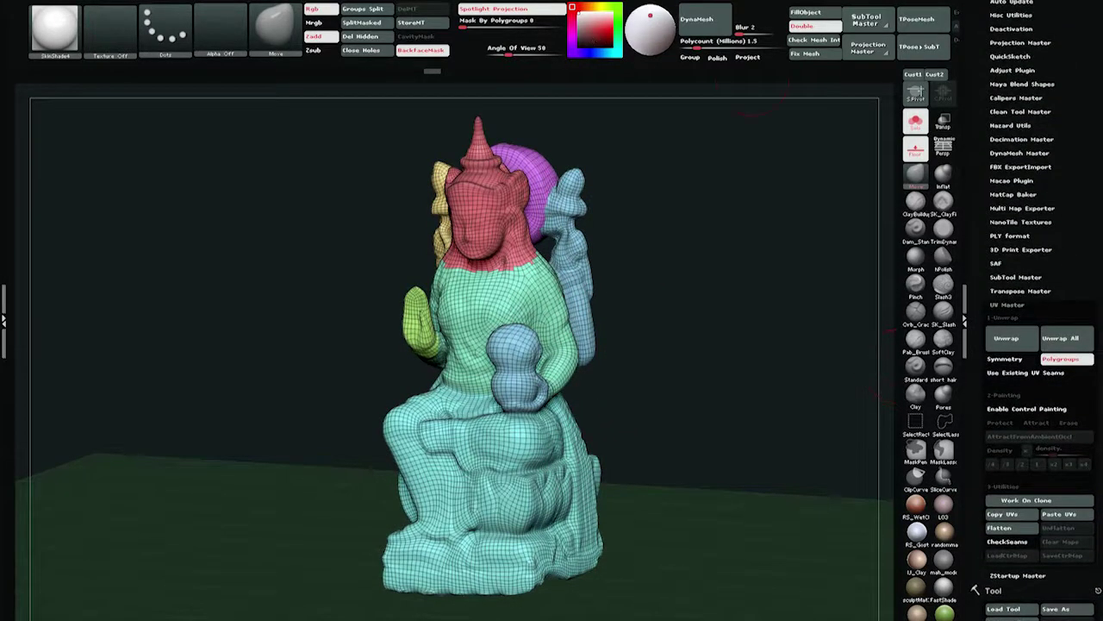
mouse_move(544, 1)
click(1019, 306)
click(1019, 305)
scroll(1043, 310, down, 5)
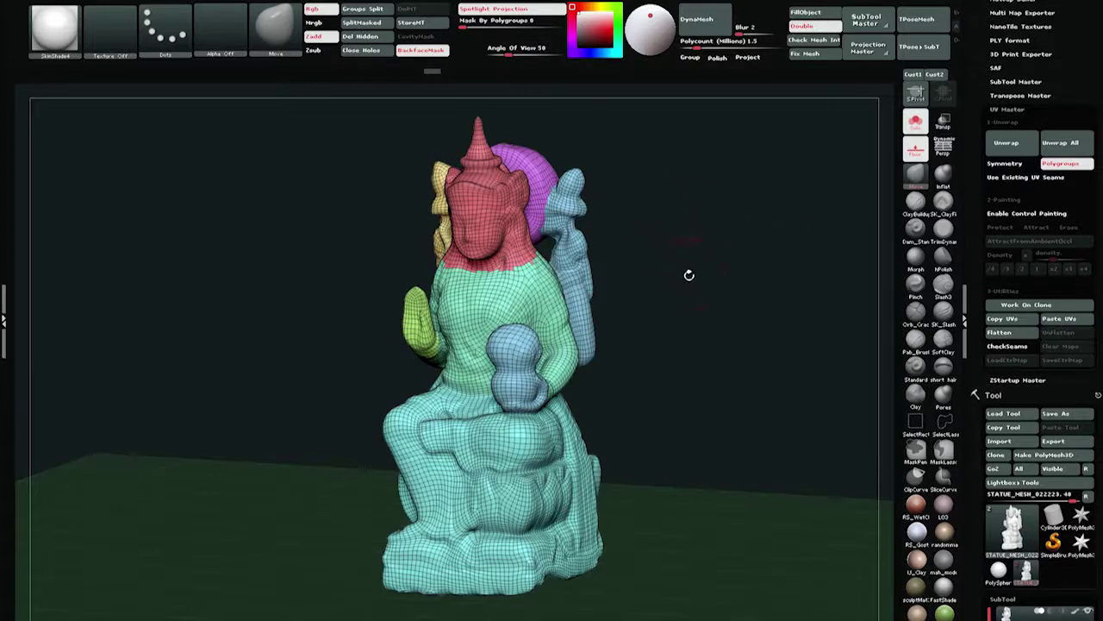
Examine the quad flow and polygroup borders around the held vase, the forearm and the lap up close
drag(733, 324, 658, 293)
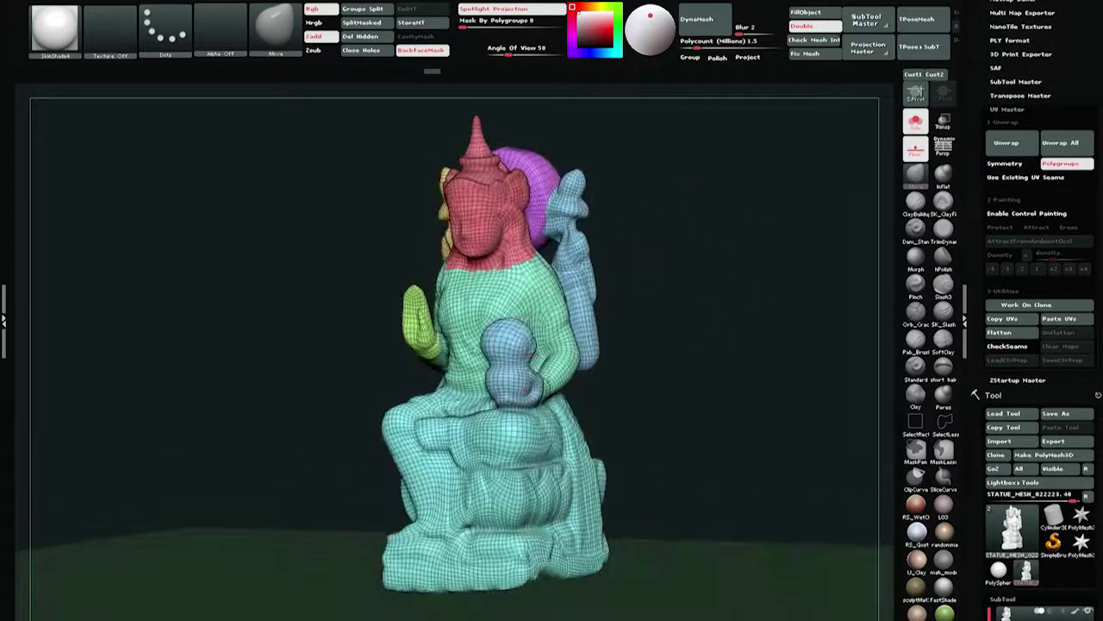
mouse_move(567, 430)
ctrl+right_down()
mouse_move(779, 367)
mouse_move(814, 382)
ctrl+right_up()
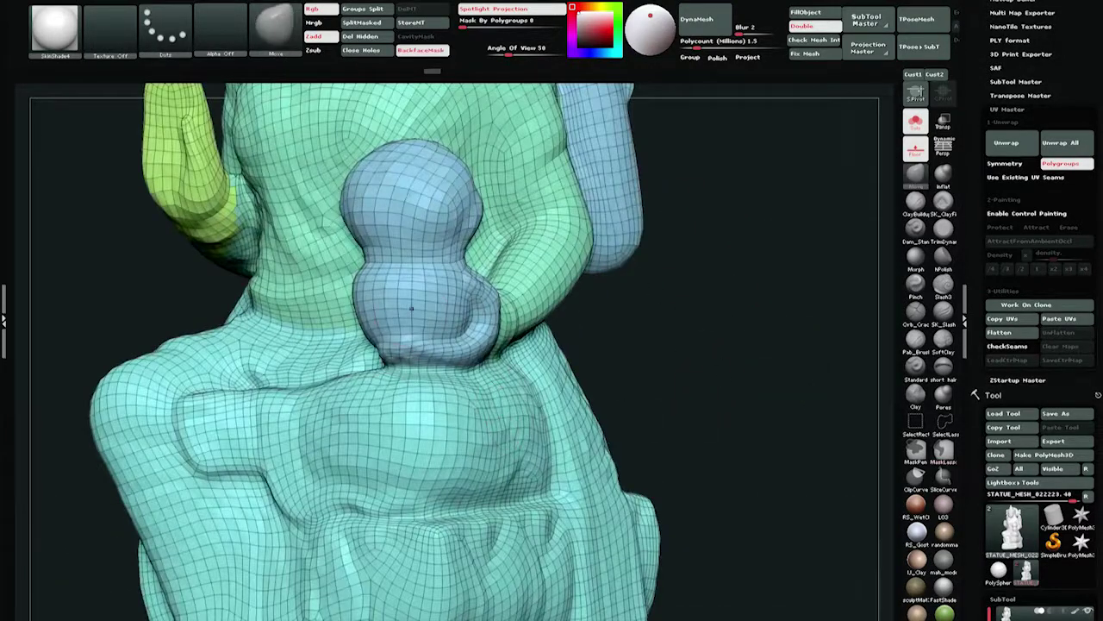
drag(720, 362, 727, 398)
drag(707, 360, 495, 298)
drag(751, 339, 644, 347)
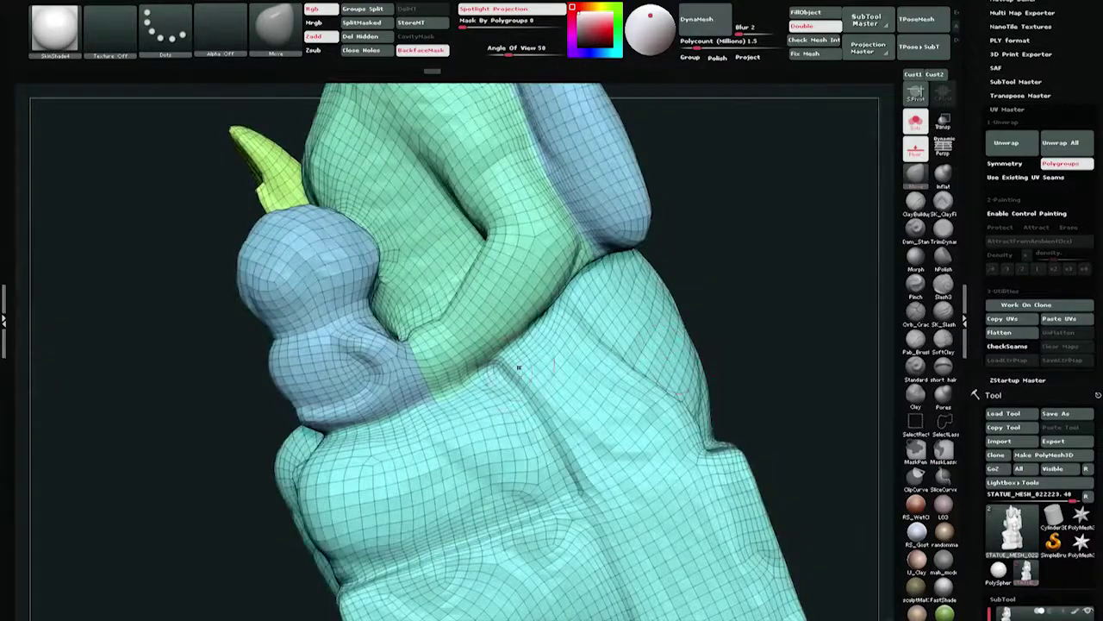
drag(747, 347, 790, 311)
mouse_move(790, 310)
right_down()
mouse_move(833, 308)
mouse_move(720, 302)
right_up()
mouse_move(713, 308)
mouse_down()
mouse_move(753, 288)
mouse_move(726, 348)
mouse_move(784, 367)
mouse_move(770, 371)
mouse_move(697, 323)
mouse_up()
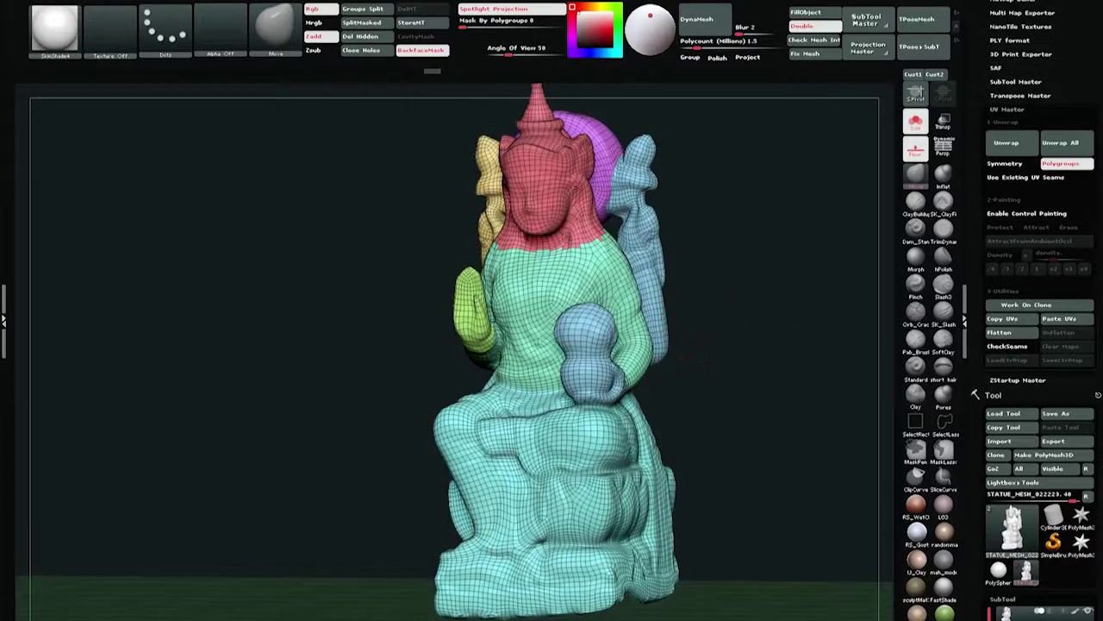
drag(771, 327, 739, 278)
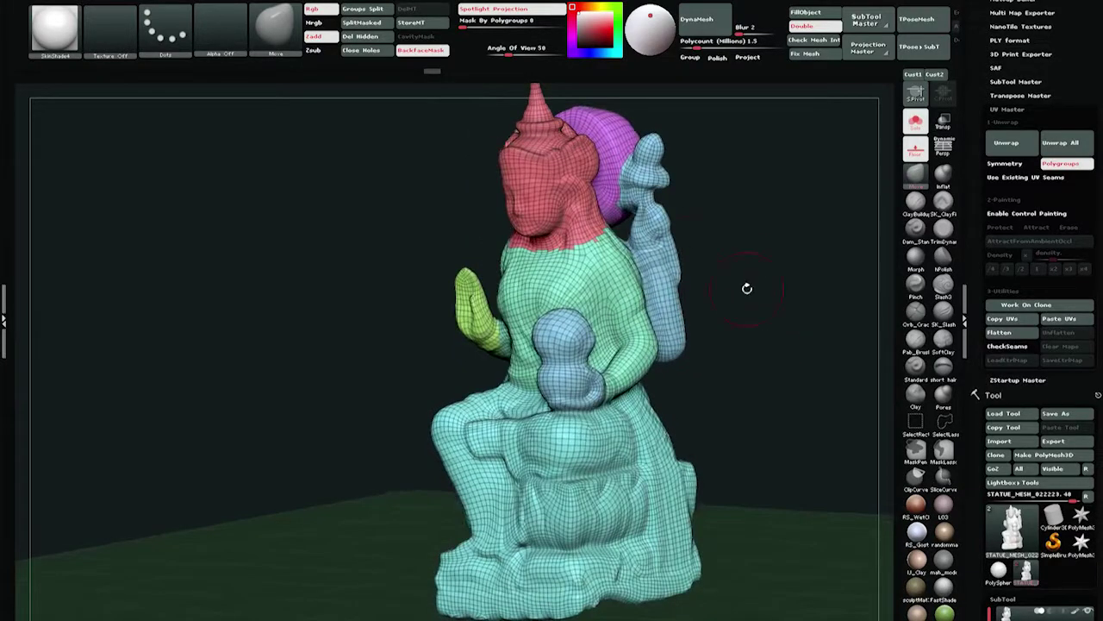
Try UV Master's Symmetry option, turn it off again and examine the statue from the front
click(1005, 163)
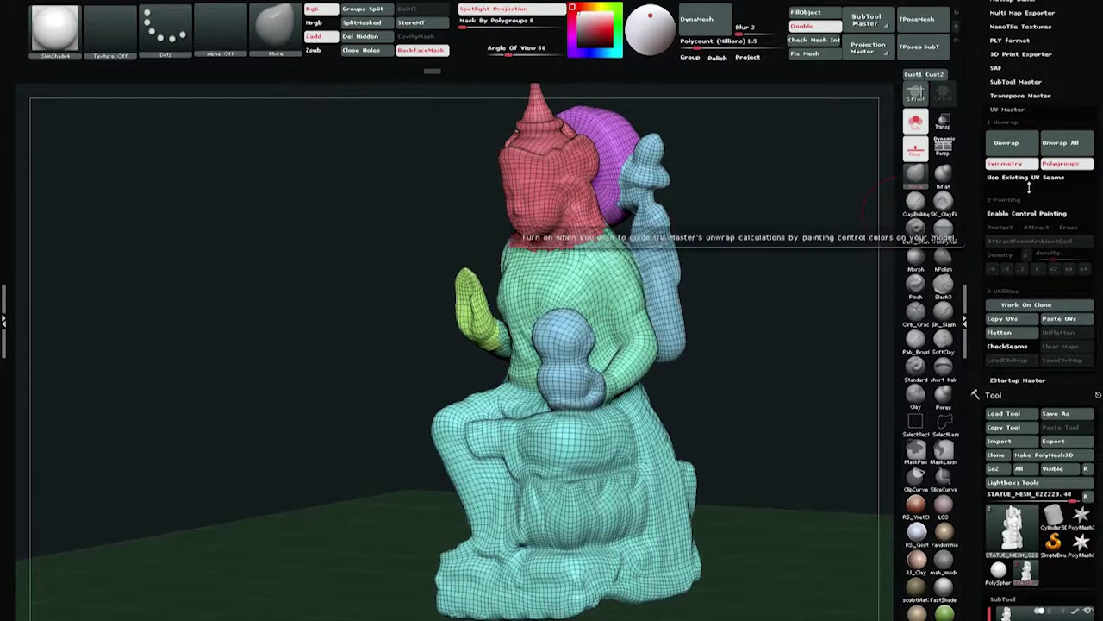
click(1028, 164)
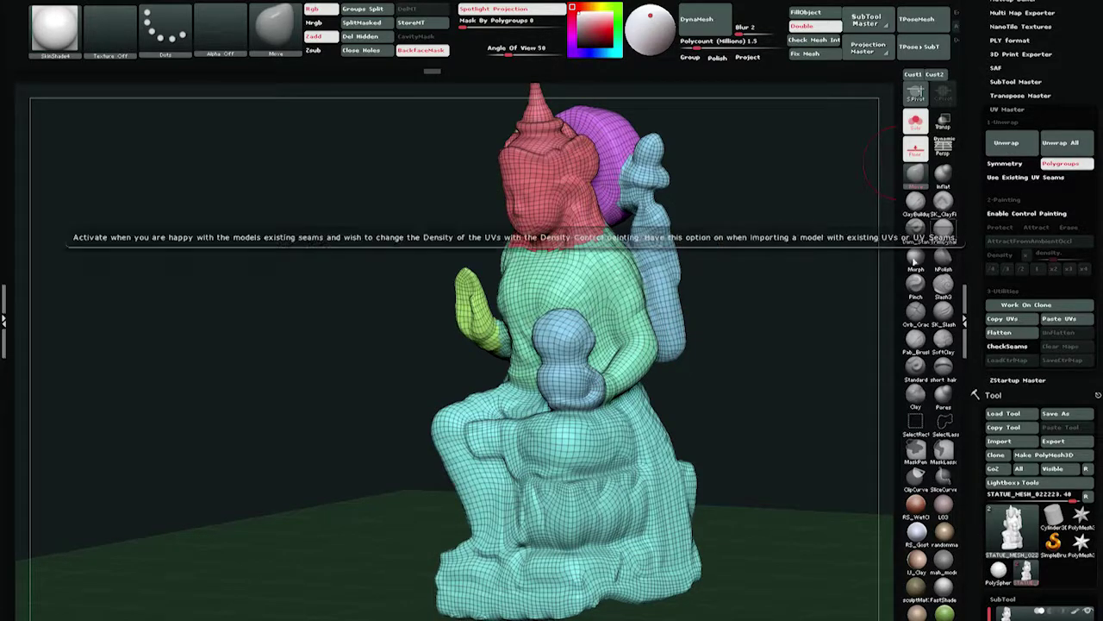
shift+drag(862, 328, 808, 338)
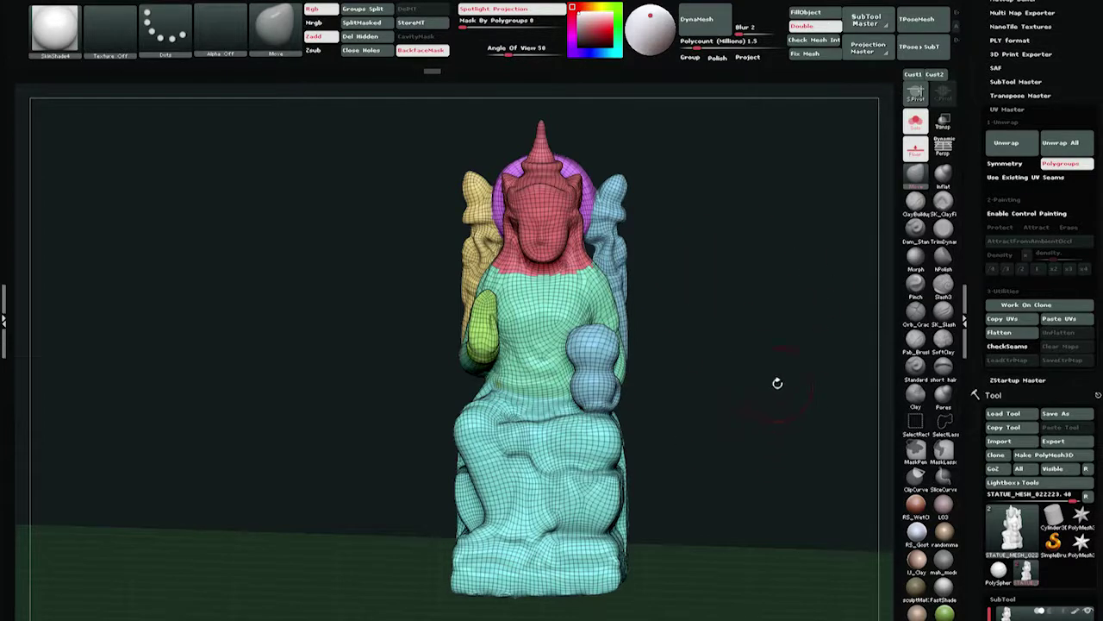
alt+drag(778, 357, 673, 362)
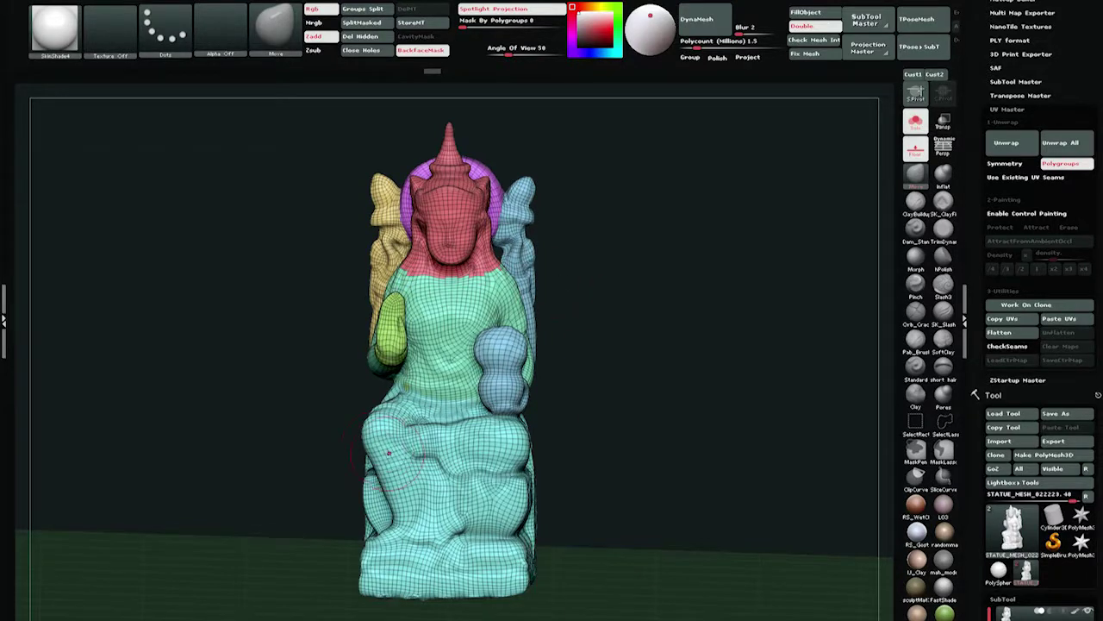
drag(389, 452, 373, 496)
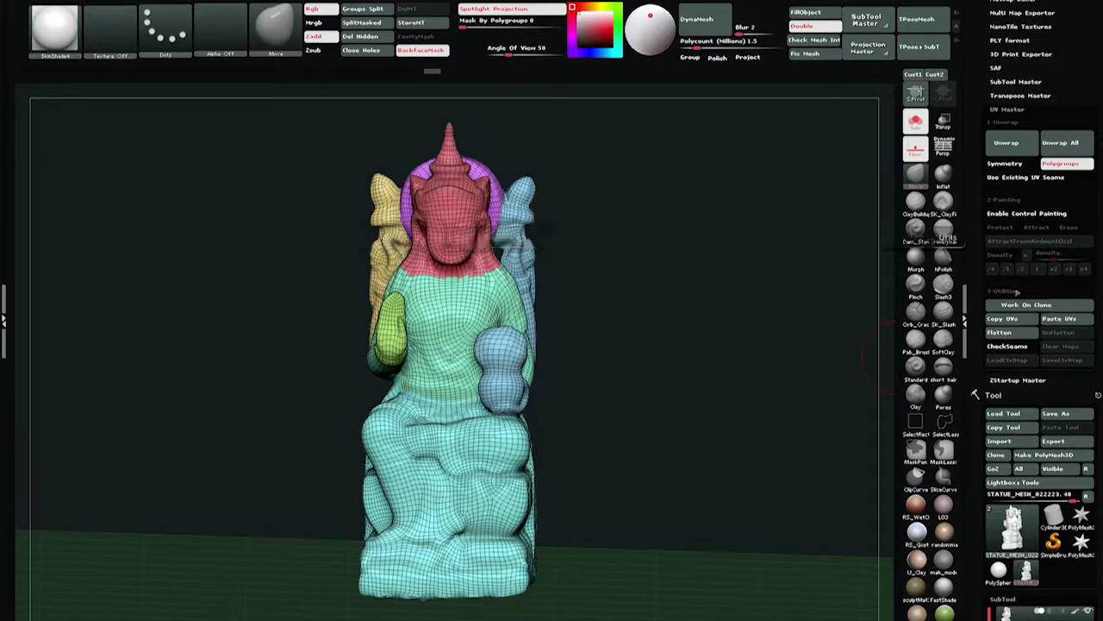
Flatten the low-poly statue to inspect its UV layout and unflatten it back to 3D
mouse_move(744, 333)
mouse_down()
mouse_move(705, 326)
mouse_move(694, 386)
mouse_move(682, 387)
mouse_up()
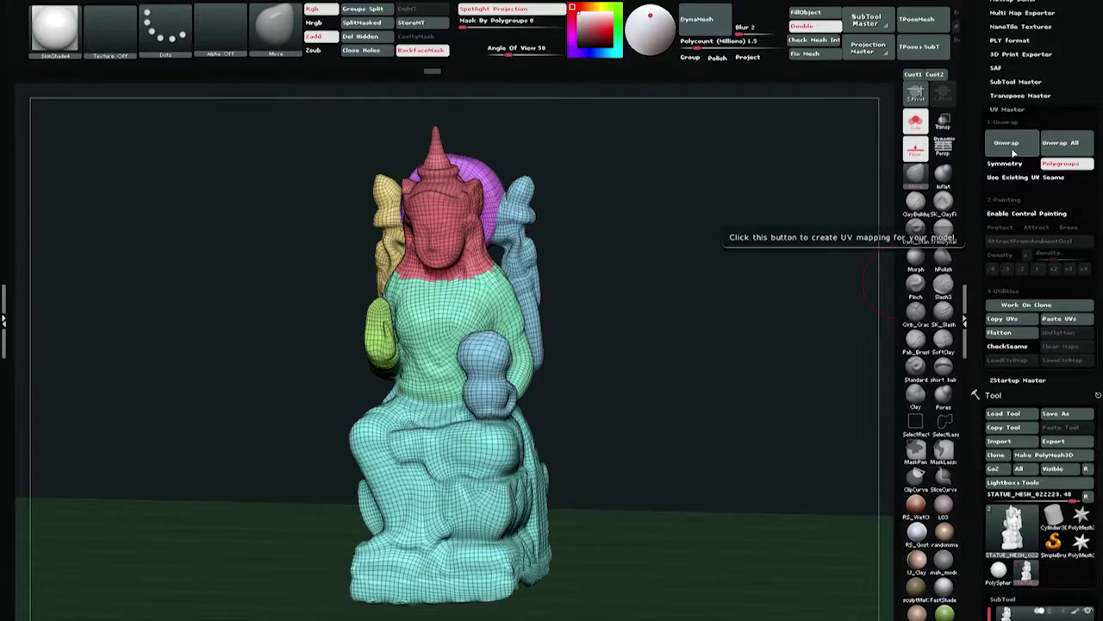
click(1002, 335)
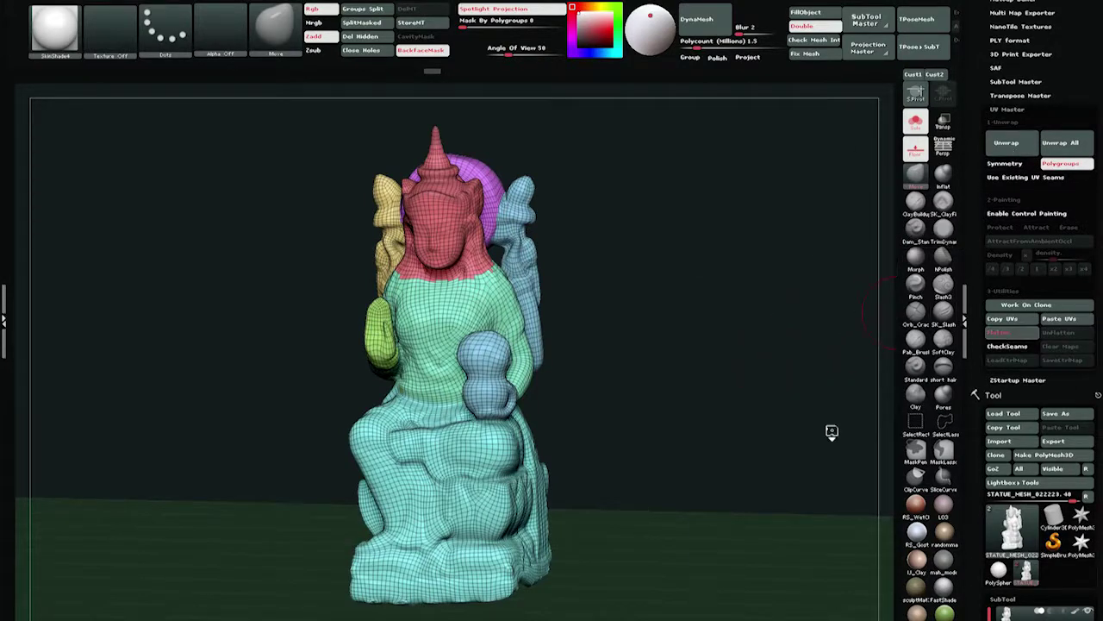
click(1058, 332)
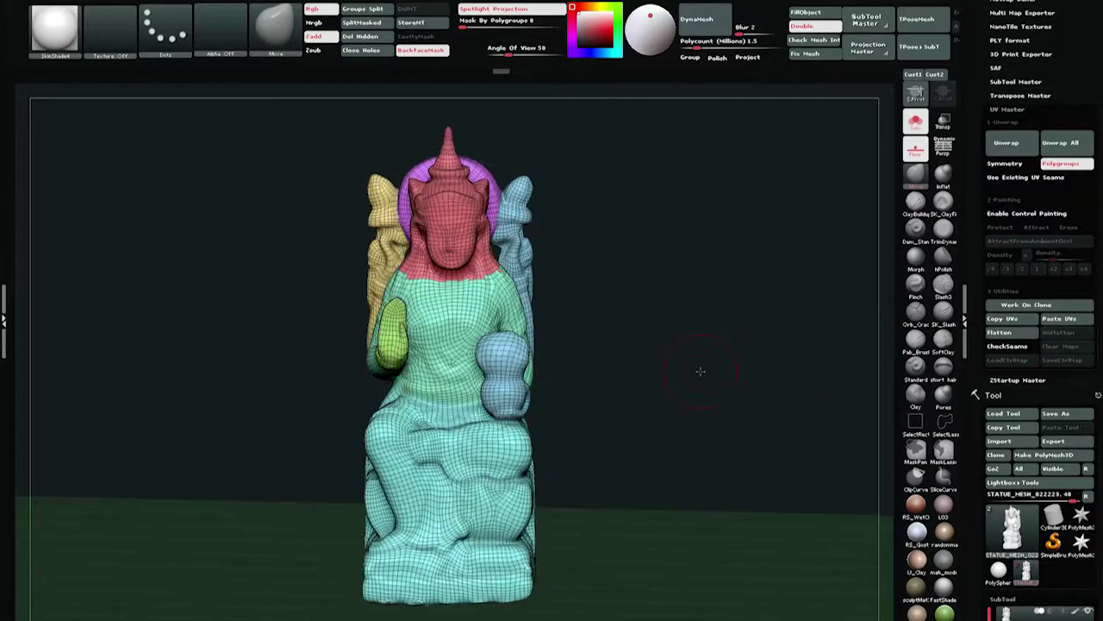
Hide the wireframe and view the plain low-poly statue from an angle and straight from the front
key(shift+f)
mouse_move(696, 320)
mouse_down()
mouse_move(653, 411)
mouse_move(637, 382)
mouse_move(628, 411)
mouse_up()
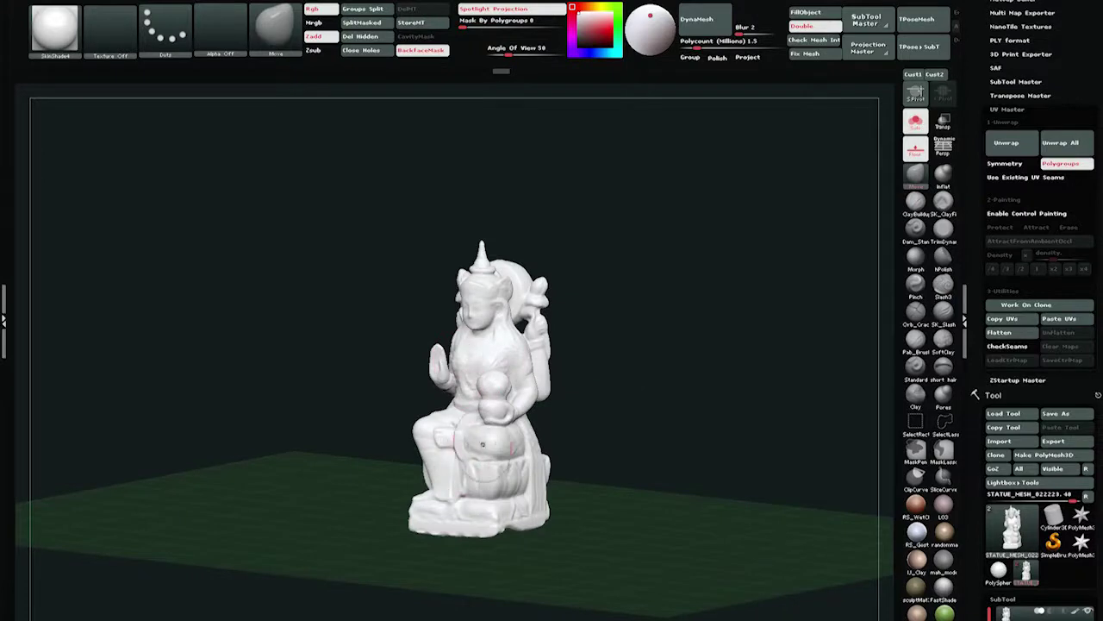
drag(659, 329, 668, 333)
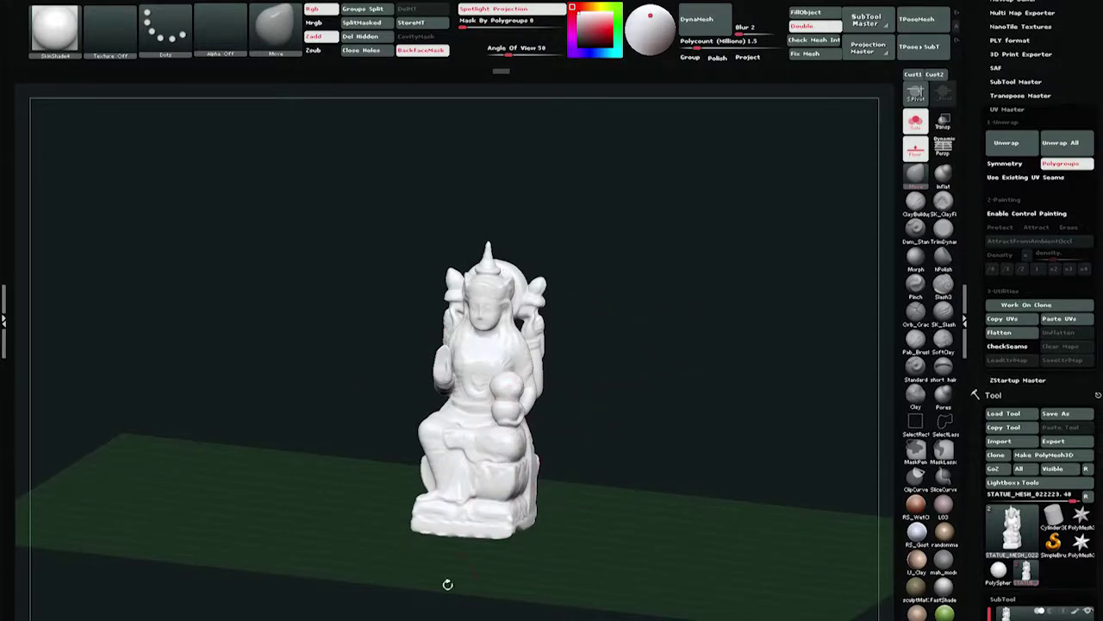
shift+drag(594, 445, 675, 460)
Leave Solo mode to compare the low-poly statue with the detailed painted one, and isolate the low-poly statue again
drag(979, 556, 979, 178)
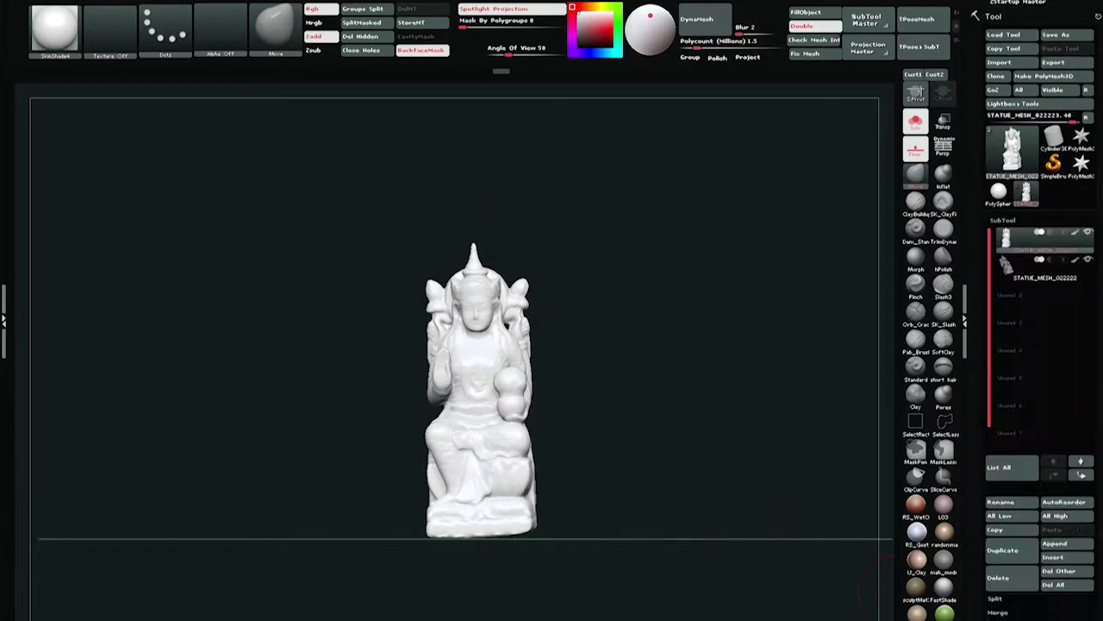
click(915, 121)
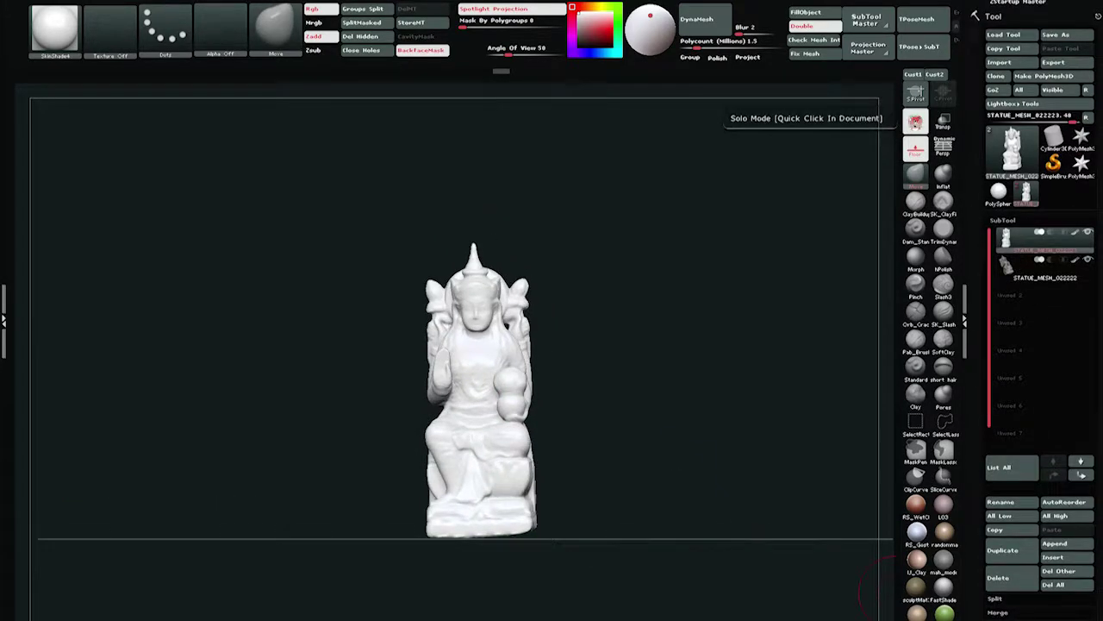
mouse_move(758, 373)
mouse_down()
mouse_move(704, 384)
mouse_move(633, 369)
mouse_up()
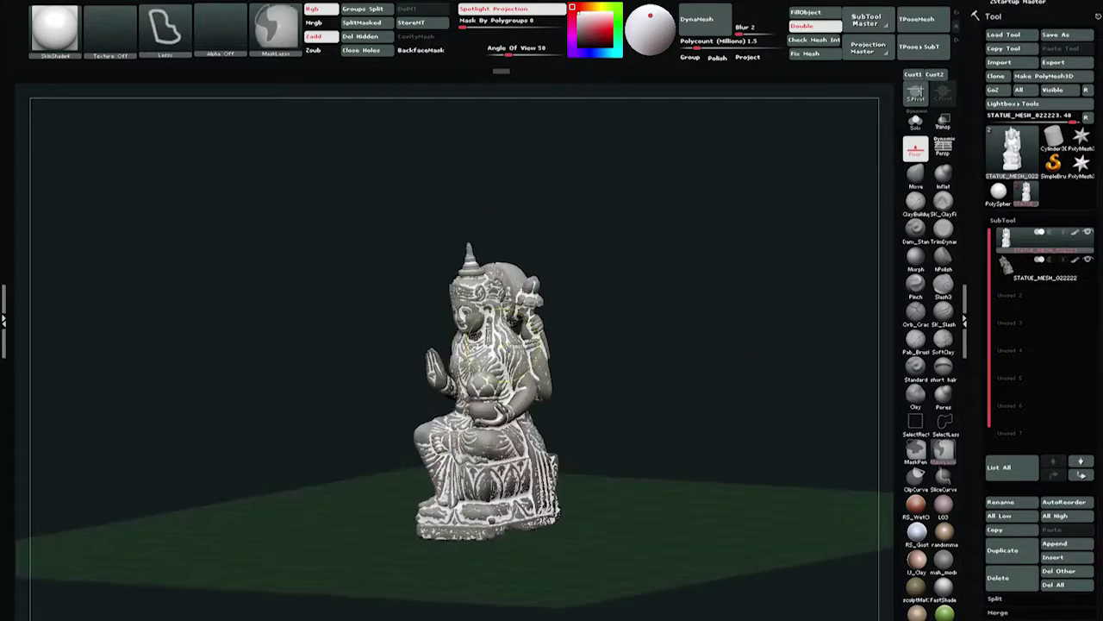
mouse_move(601, 316)
ctrl+right_down()
mouse_move(572, 345)
mouse_move(552, 431)
ctrl+right_up()
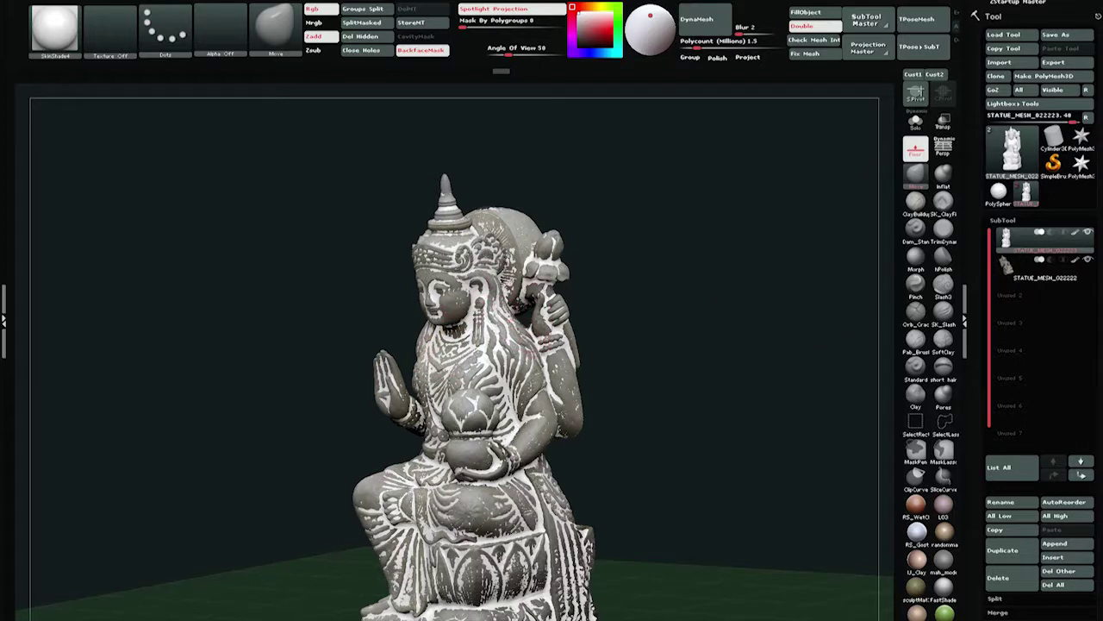
click(916, 123)
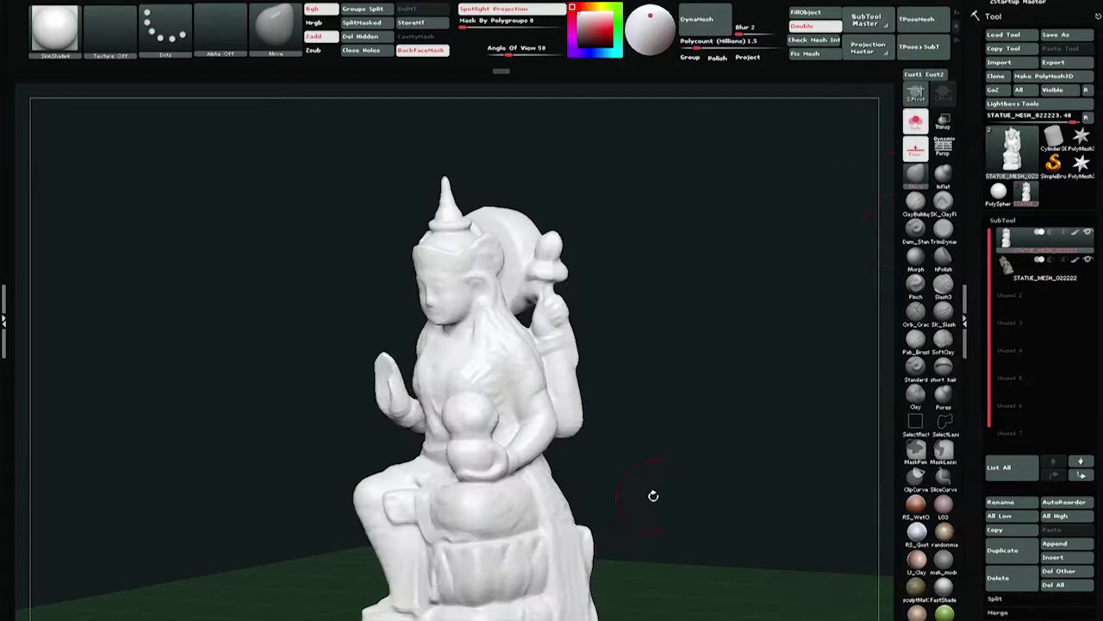
Project the sculpted detail and polypaint of the original statue onto the low-poly statue with ProjectAll
drag(730, 443, 848, 448)
scroll(1023, 533, down, 6)
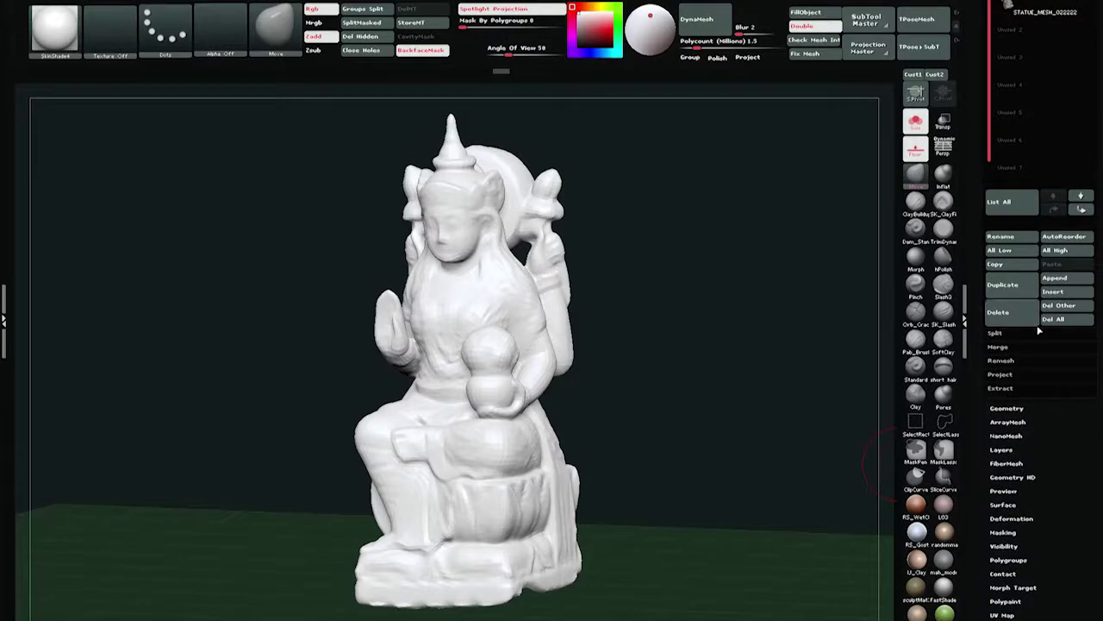
click(1002, 374)
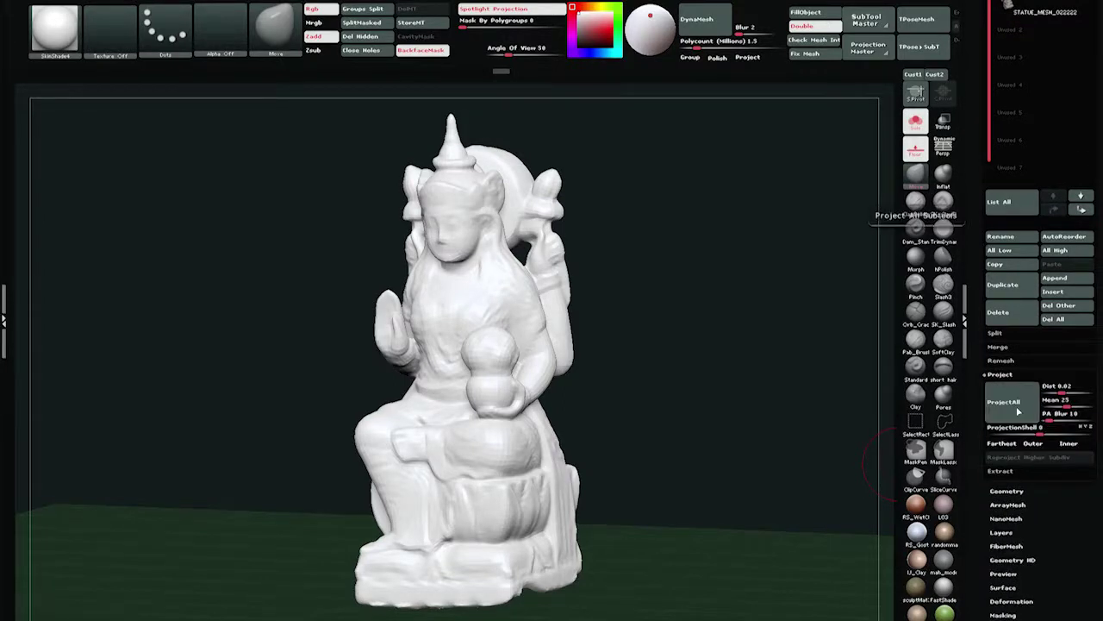
click(1018, 412)
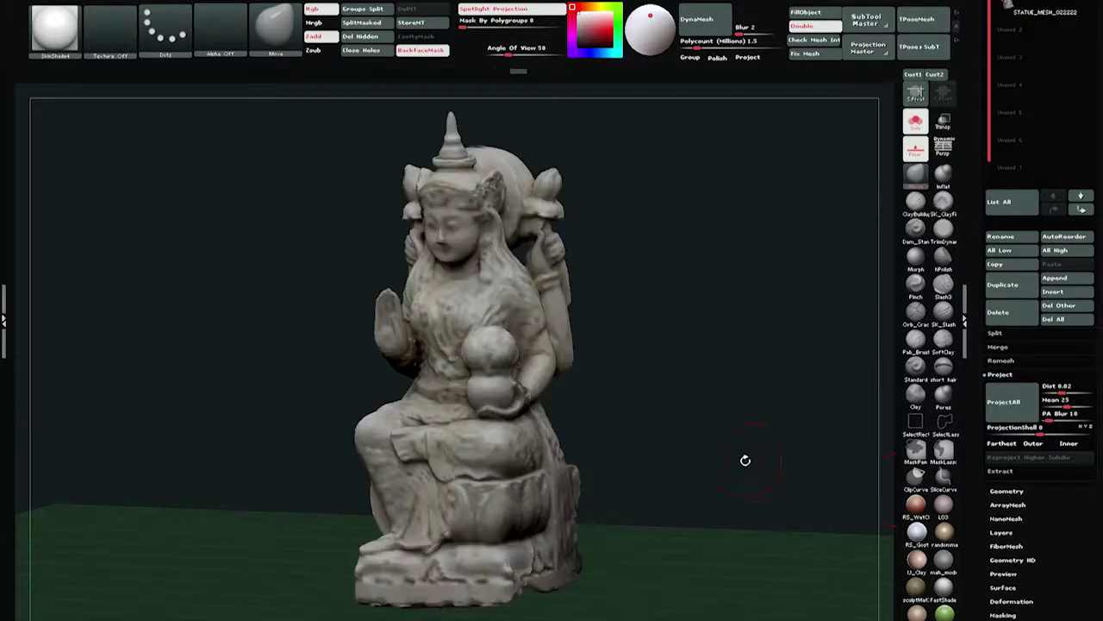
Examine the projected shape and polypaint on the low-poly statue's face and body, close up and from several angles
drag(672, 377, 638, 379)
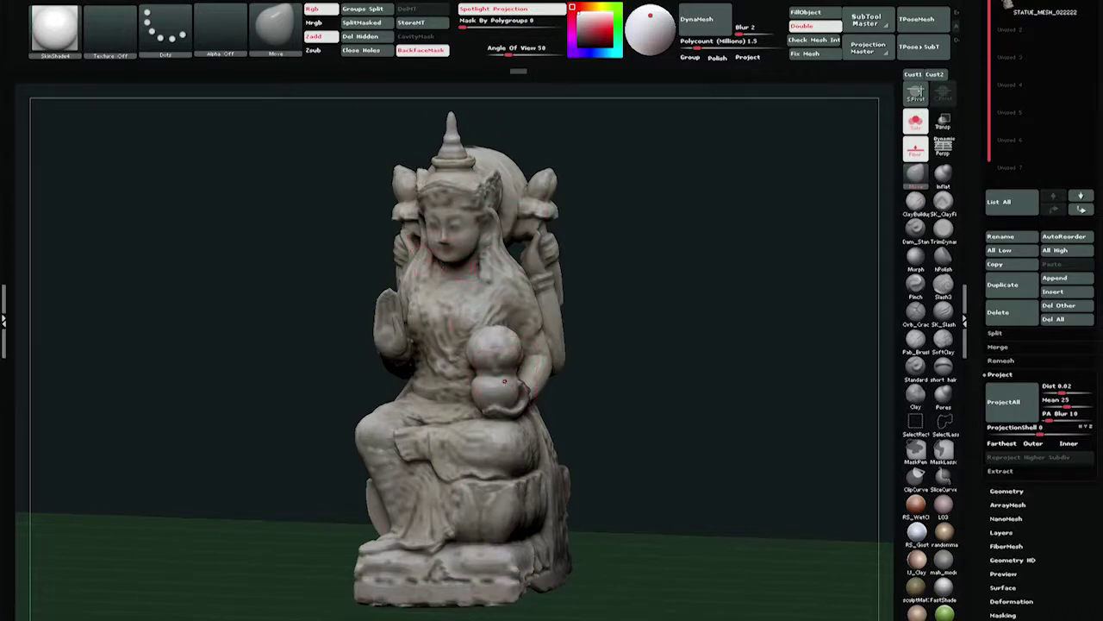
key(ctrl)
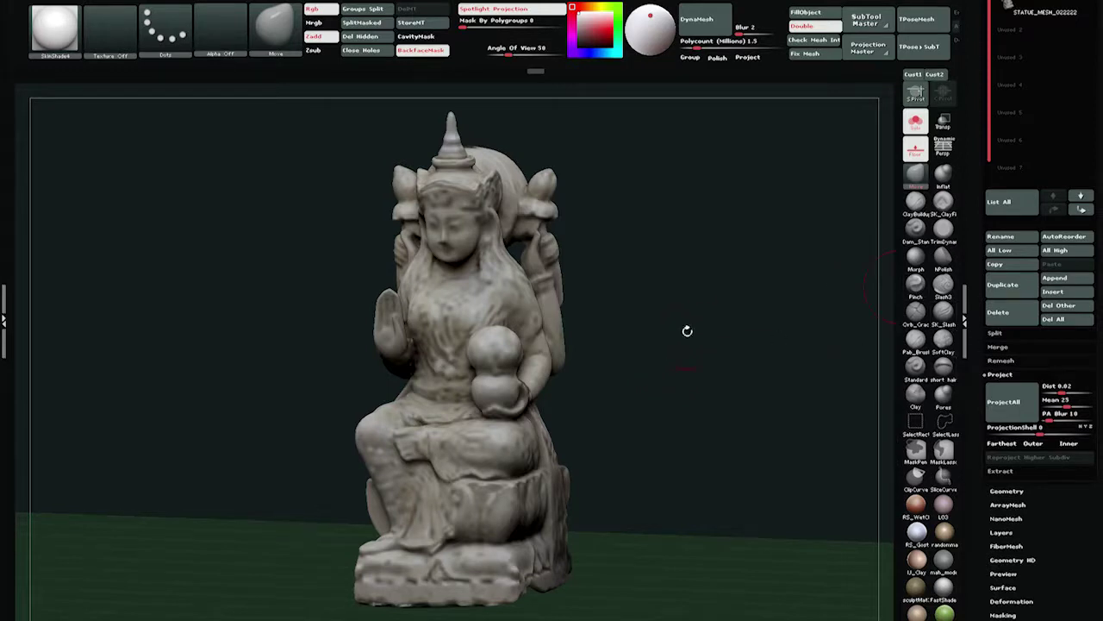
click(672, 335)
alt+right_drag(670, 261, 640, 342)
ctrl+right_drag(332, 221, 850, 377)
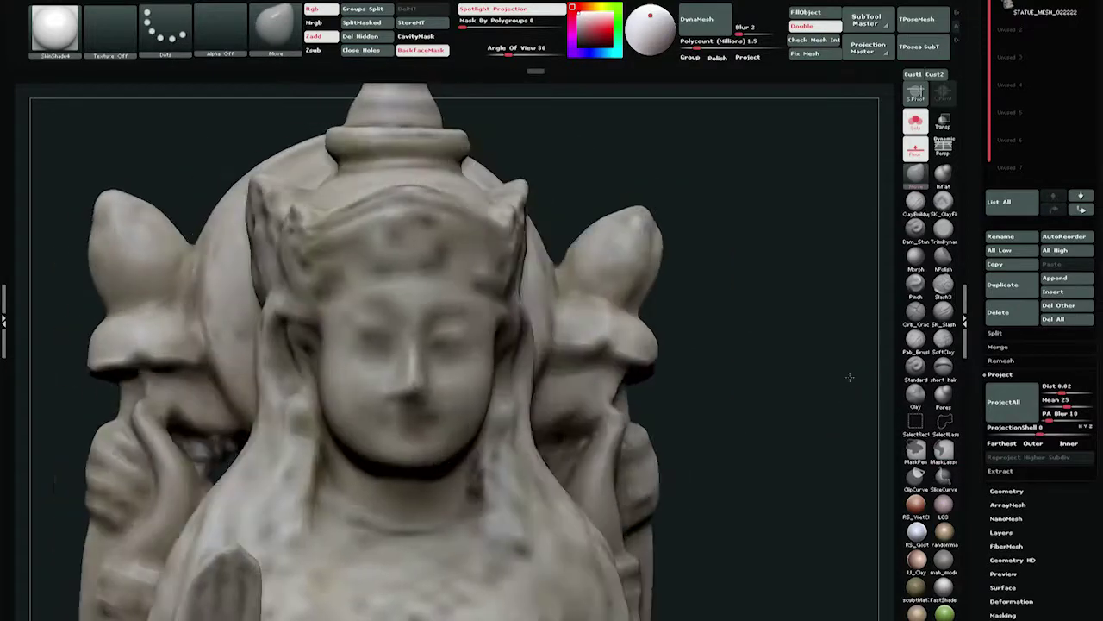
right_drag(726, 340, 487, 360)
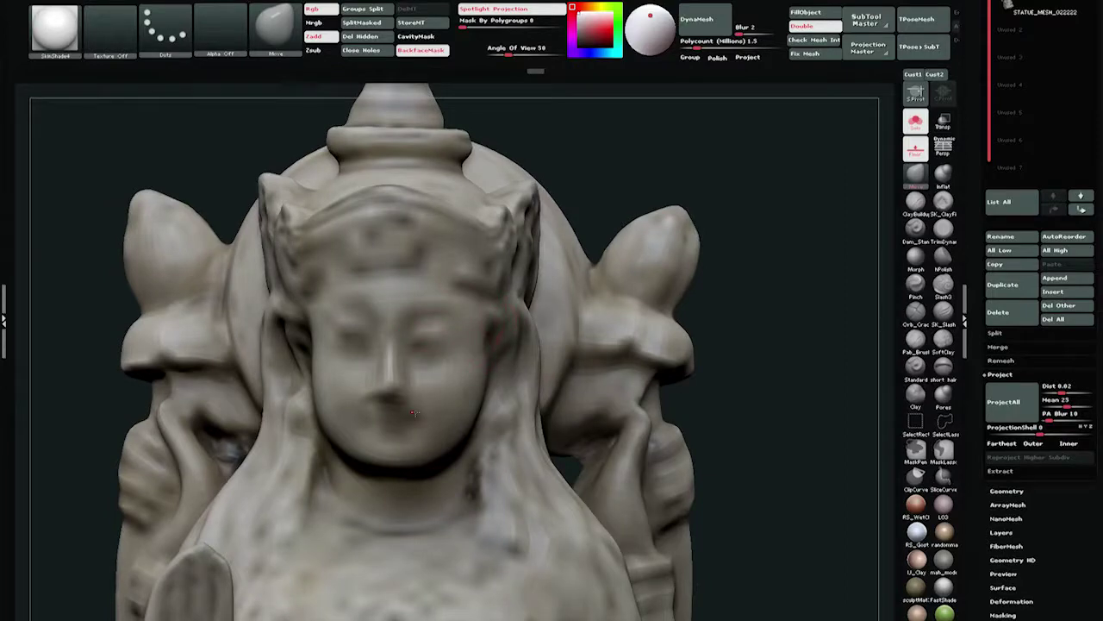
ctrl+right_drag(795, 374, 703, 420)
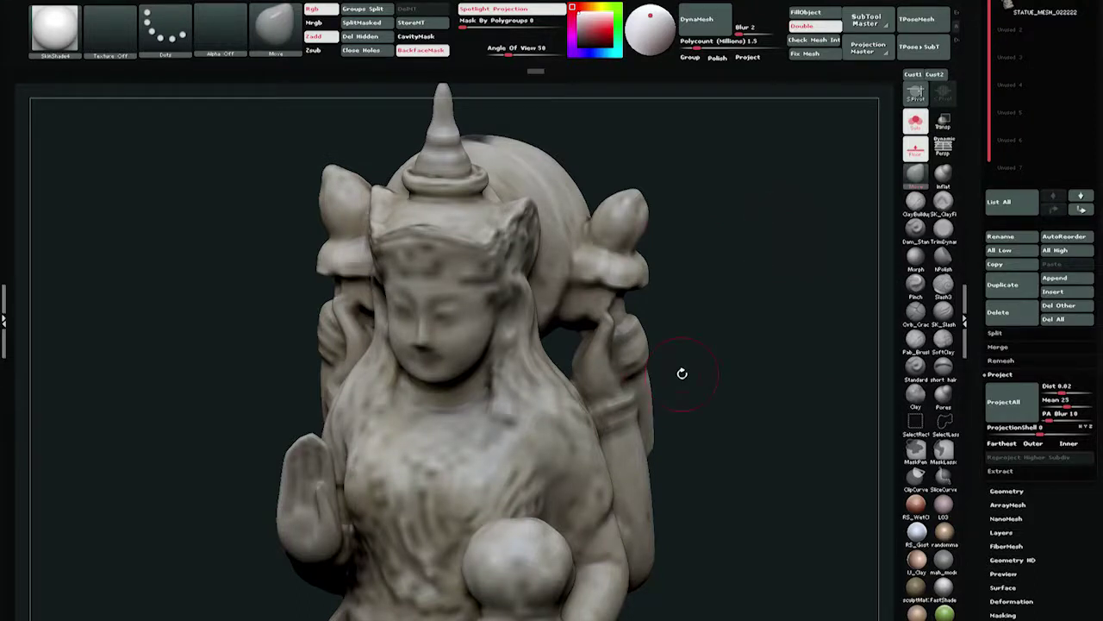
mouse_move(767, 462)
right_down()
mouse_move(787, 418)
mouse_move(700, 364)
mouse_move(663, 363)
right_up()
mouse_move(675, 502)
alt+right_down()
mouse_move(679, 333)
mouse_move(583, 407)
alt+right_up()
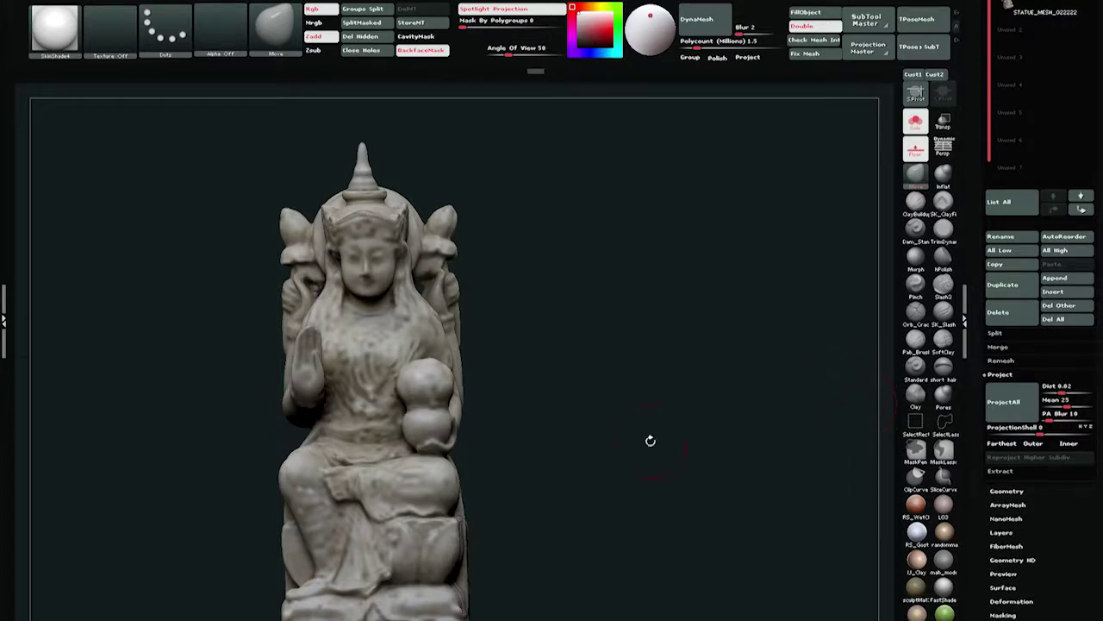
drag(674, 470, 745, 377)
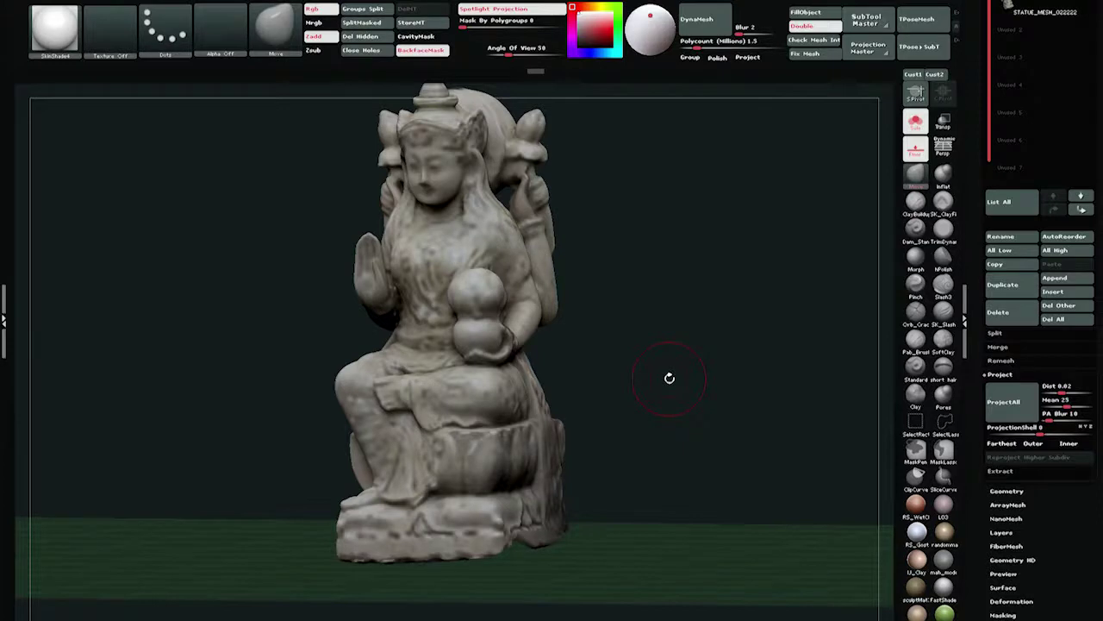
drag(710, 250, 688, 269)
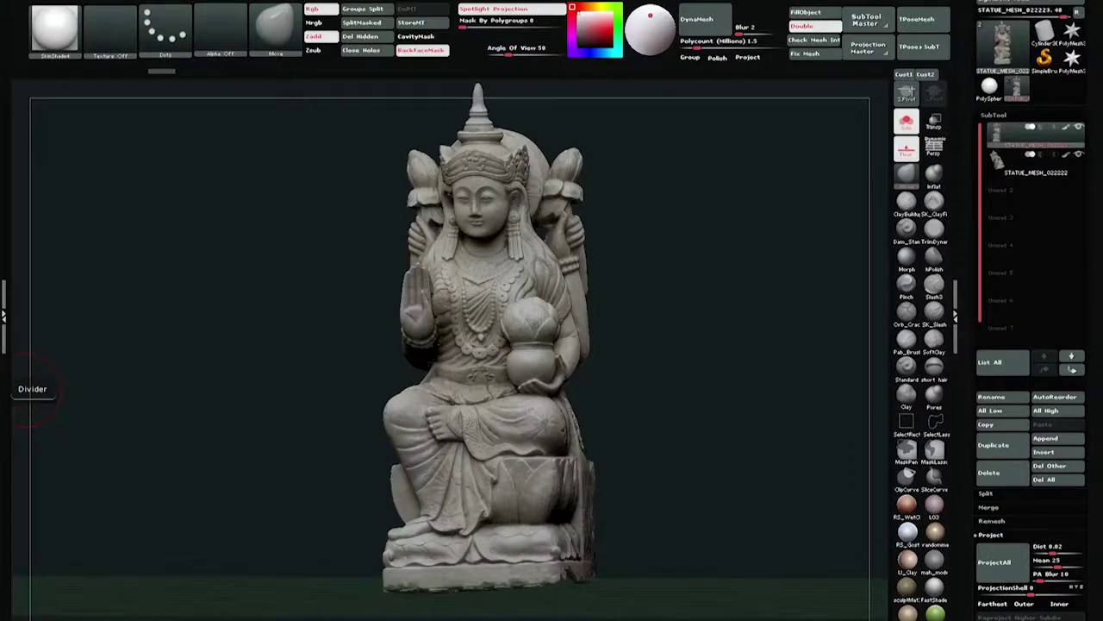
View the detailed projected statue from the front and at an angle, hiding its polypaint and showing it again
drag(670, 278, 741, 316)
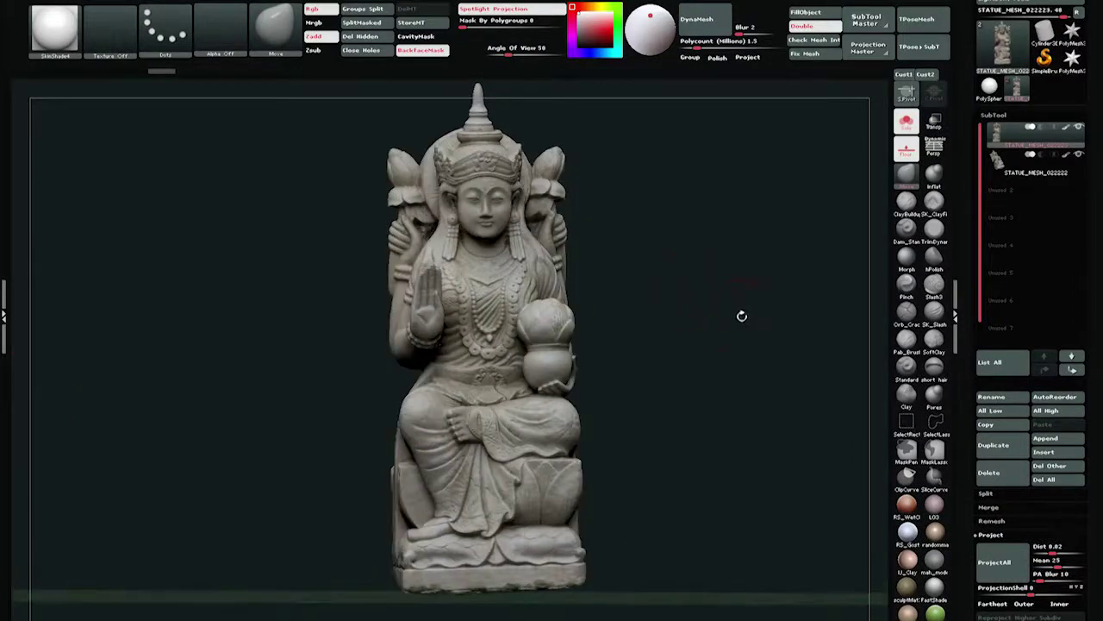
mouse_move(996, 142)
drag(678, 351, 733, 371)
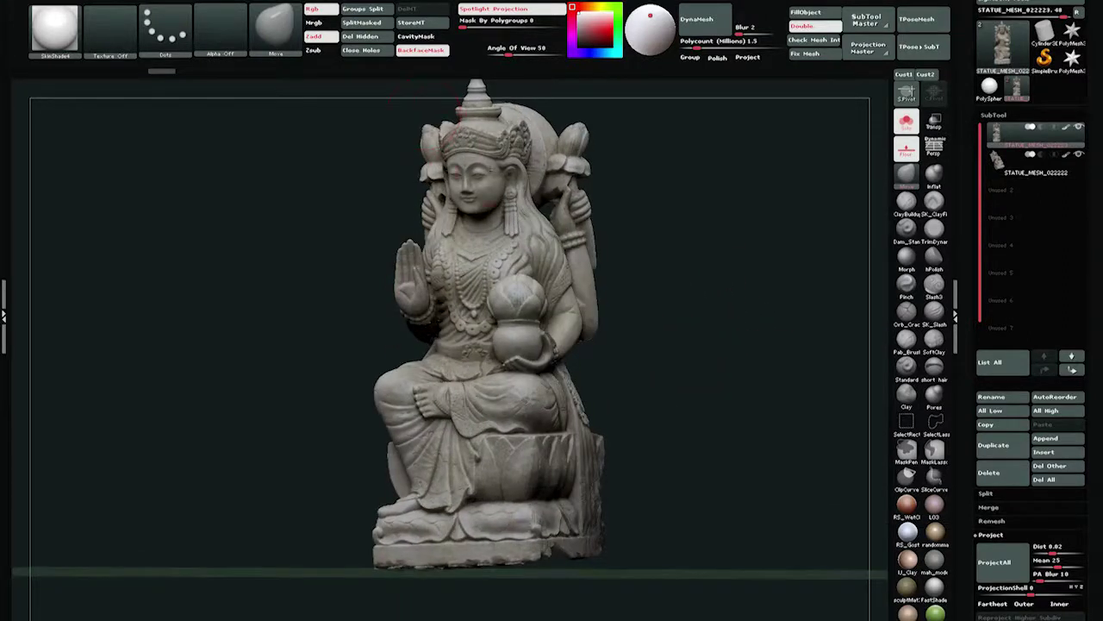
click(1068, 128)
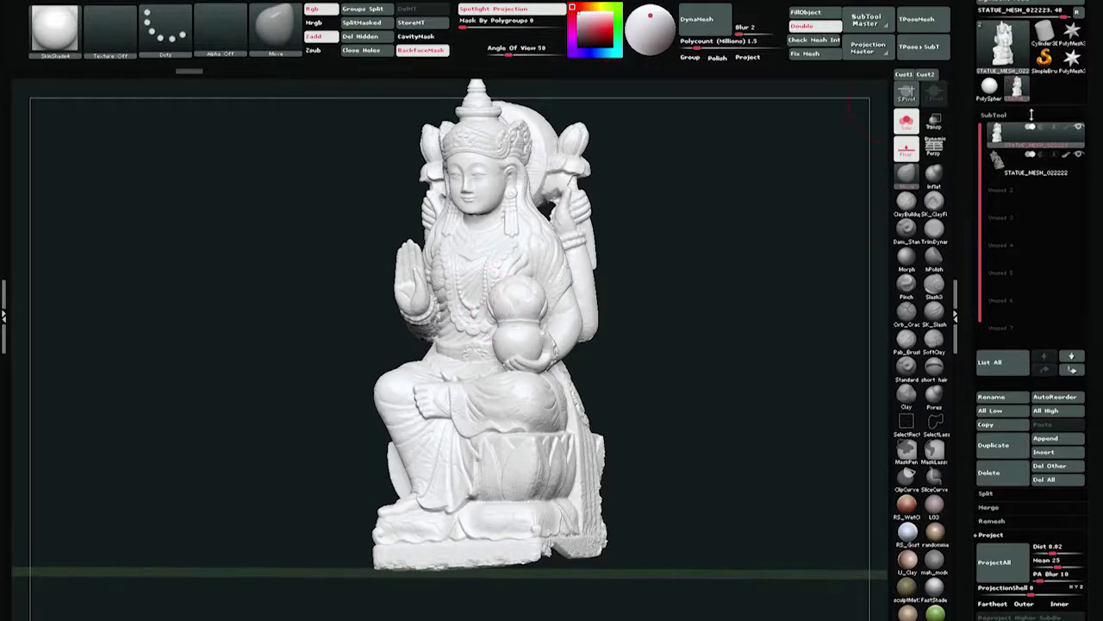
click(1072, 129)
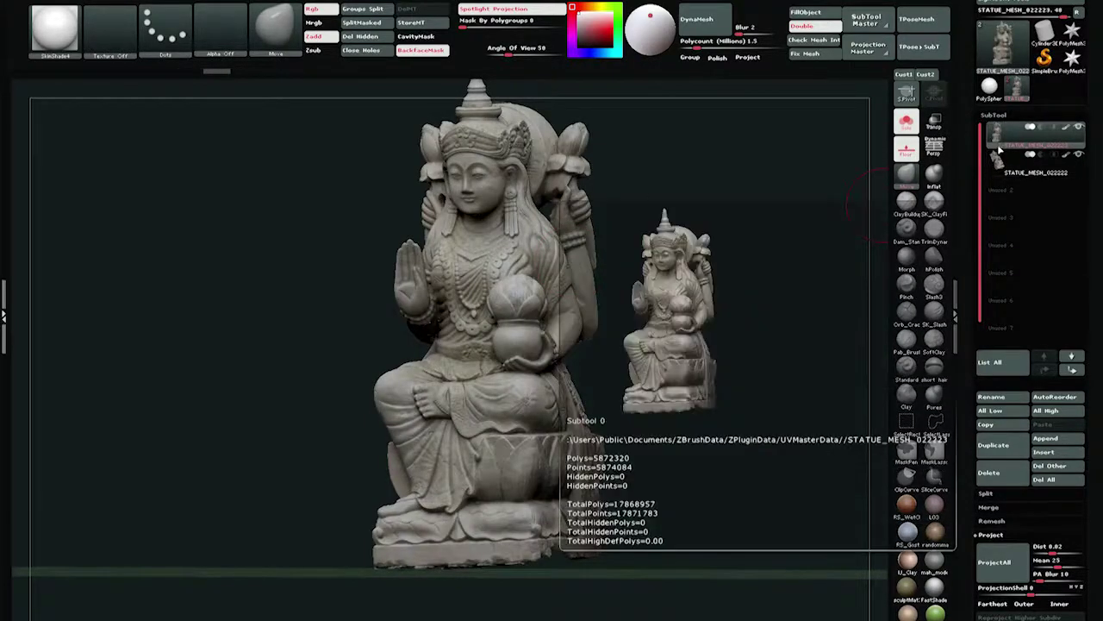
Check the projected statue's polygroups with PolyFrame, and compare its detail with the original STATUE_MESH_022222 subtool
key(shift+f)
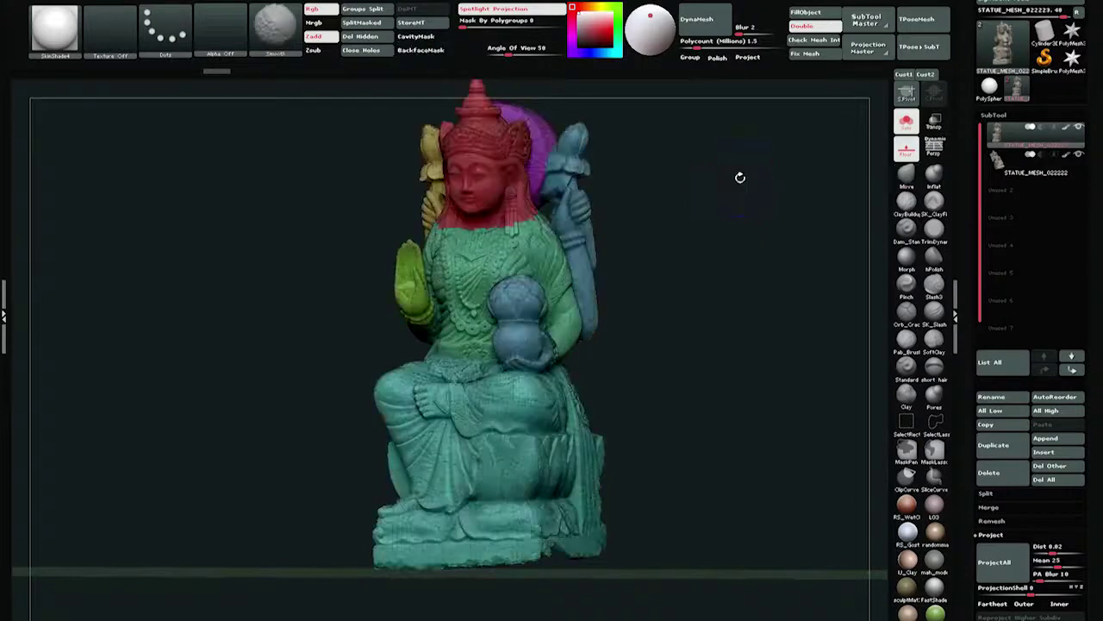
key(shift+f)
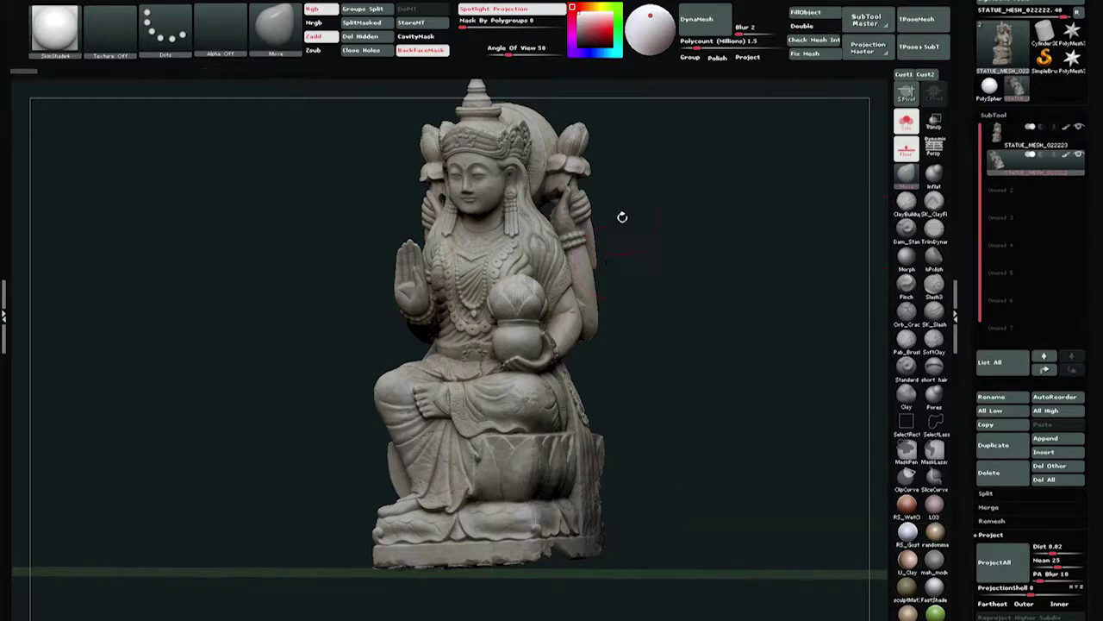
mouse_move(740, 228)
mouse_down()
mouse_move(749, 227)
mouse_move(738, 225)
mouse_up()
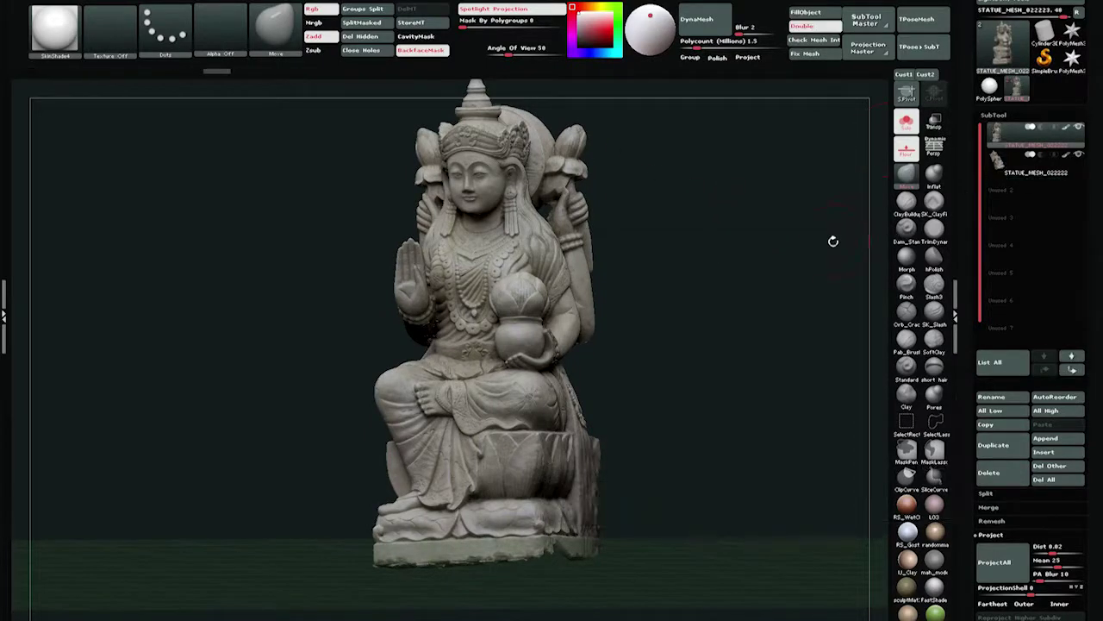
drag(735, 248, 733, 253)
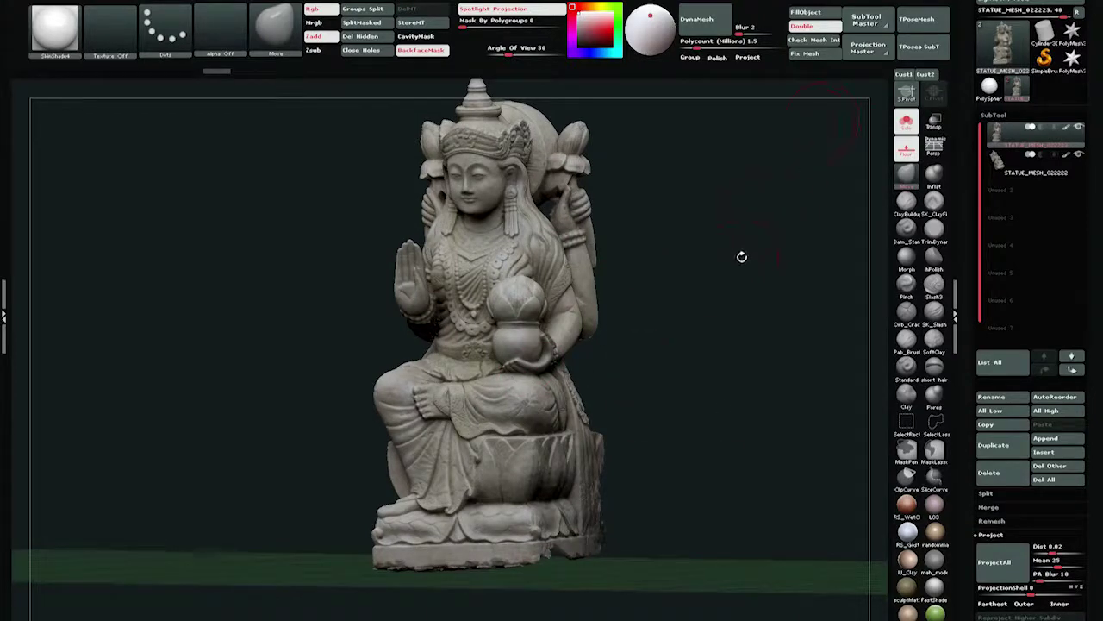
Collapse the UV Master settings, open the Multi Map Exporter options and enable Export Mesh alongside the texture maps
scroll(1003, 280, up, 10)
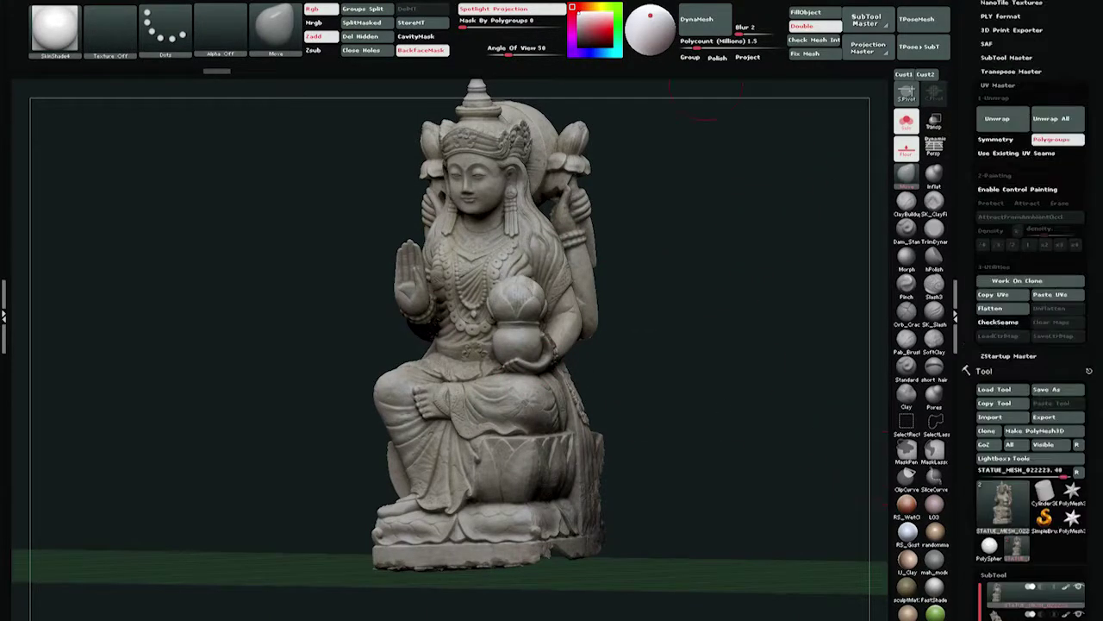
click(539, 4)
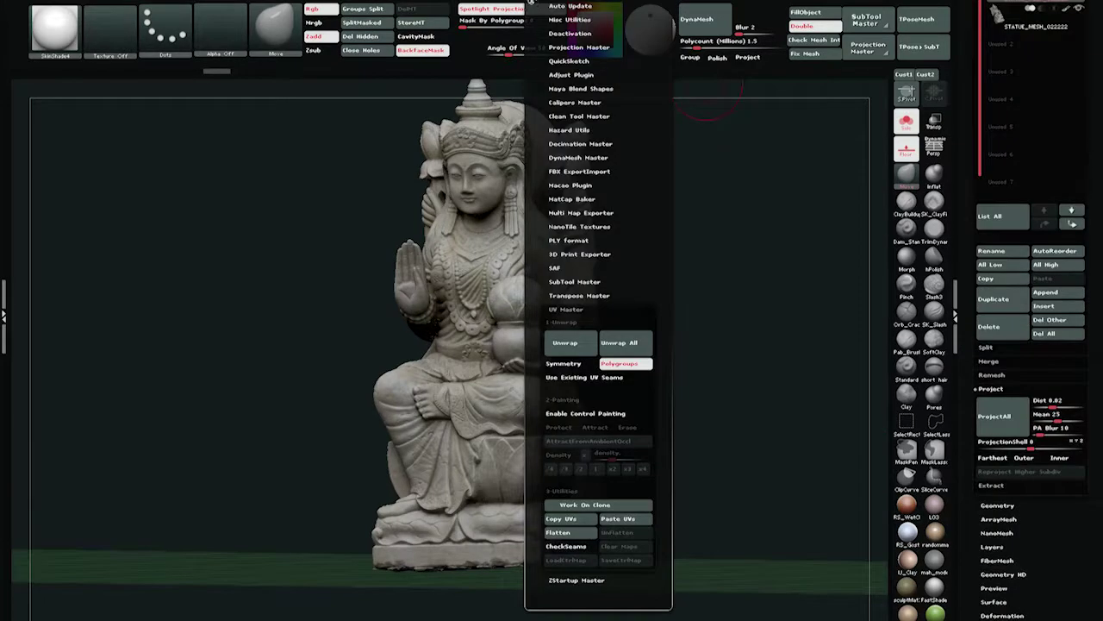
click(531, 2)
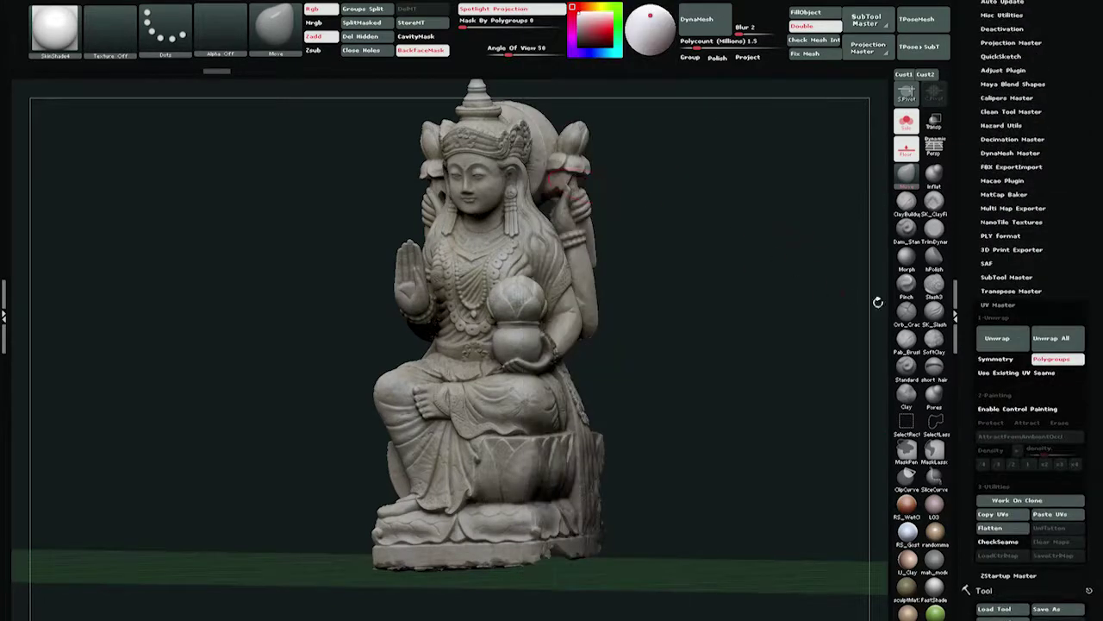
click(993, 305)
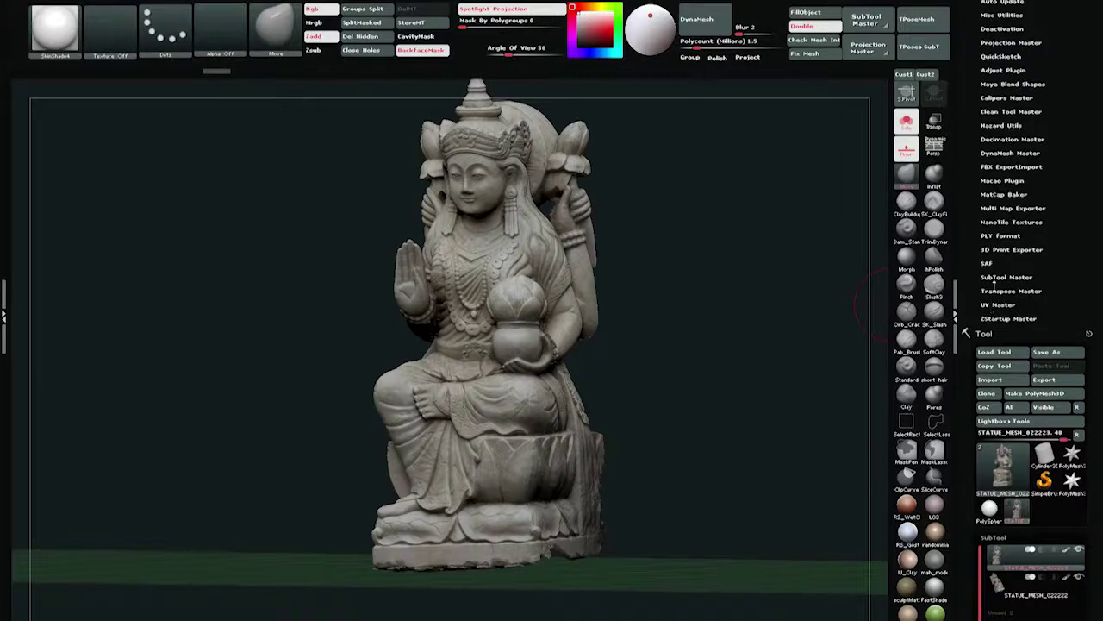
click(1000, 209)
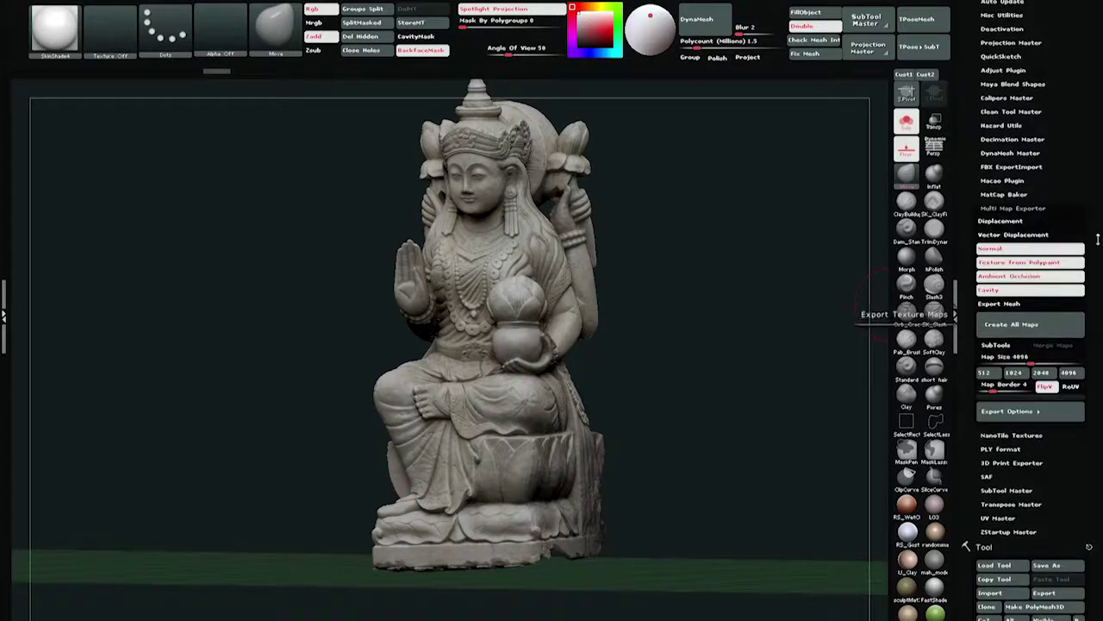
scroll(1035, 259, down, 3)
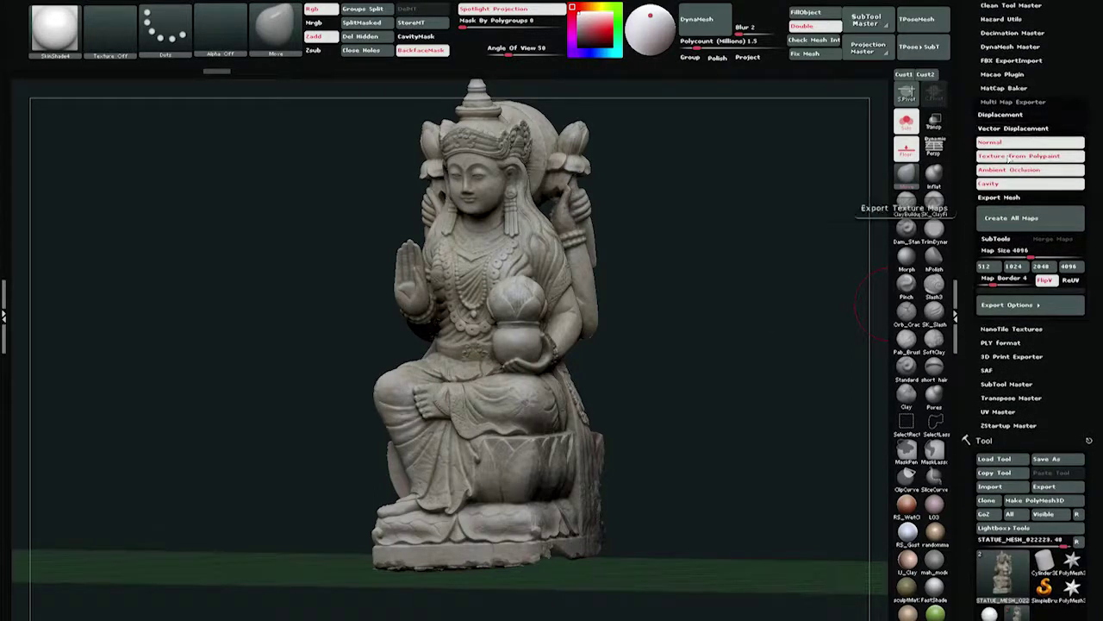
click(1008, 197)
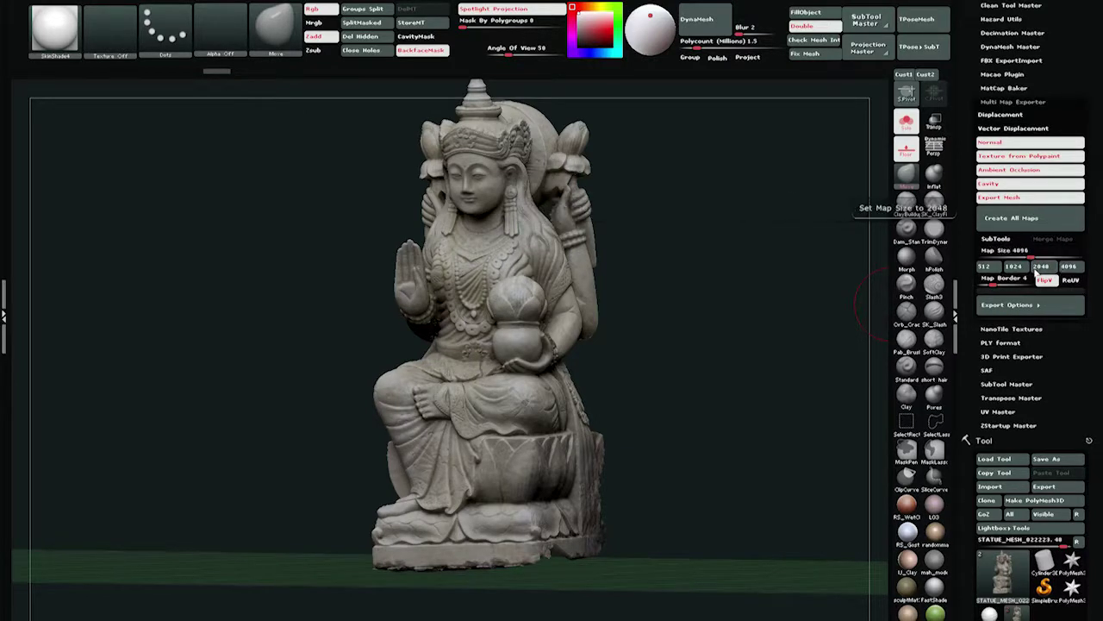
drag(825, 289, 823, 289)
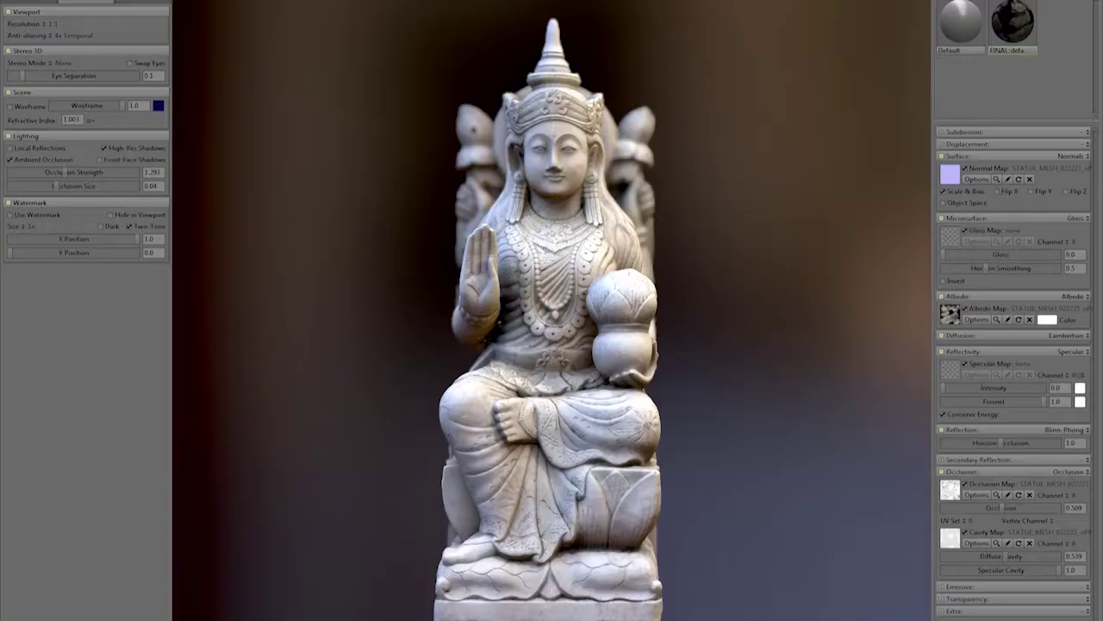
Switch to Marmoset Toolbag, start a new scene and import the FINAL low-poly statue mesh
click(8, 0)
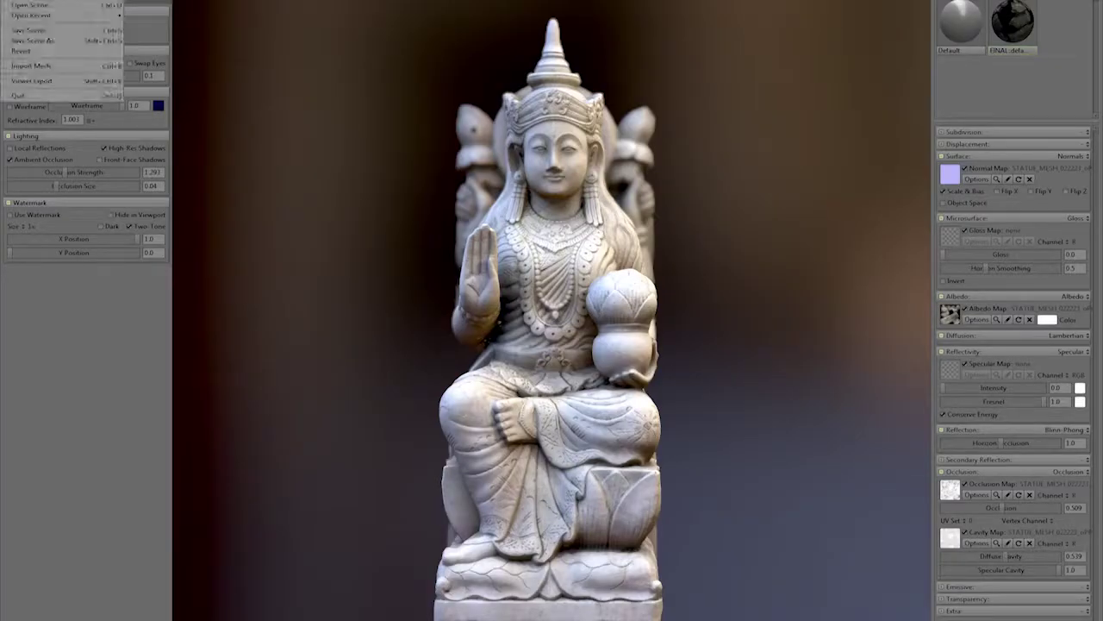
click(29, 0)
click(589, 355)
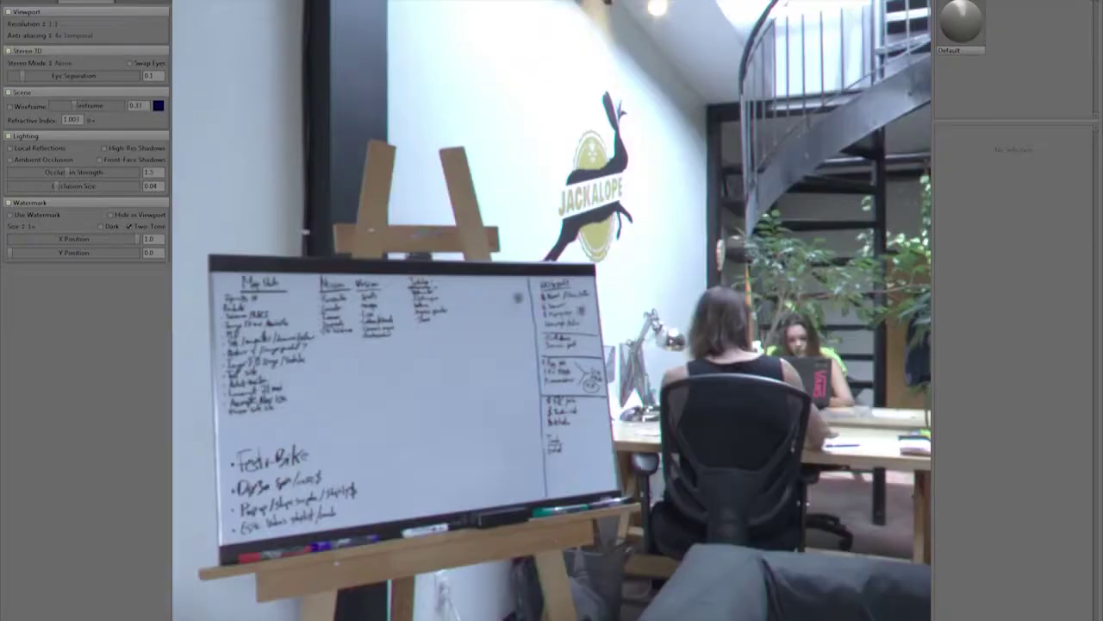
click(8, 0)
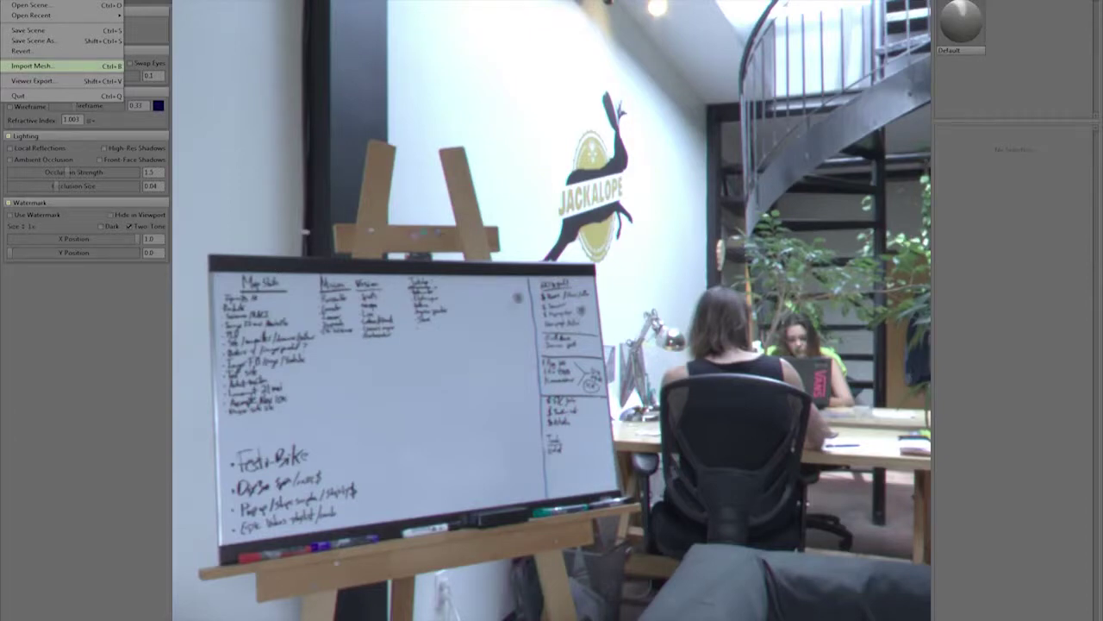
click(32, 65)
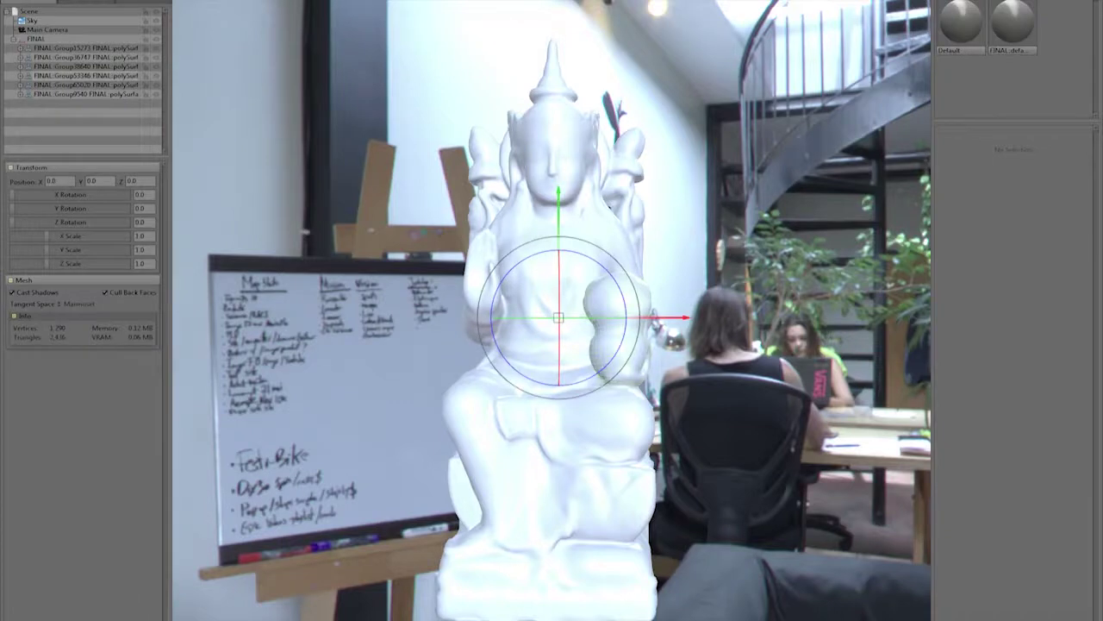
Show the imported FINAL material's settings, and look over the statue's mesh parts and the sky light settings
click(1012, 24)
click(90, 47)
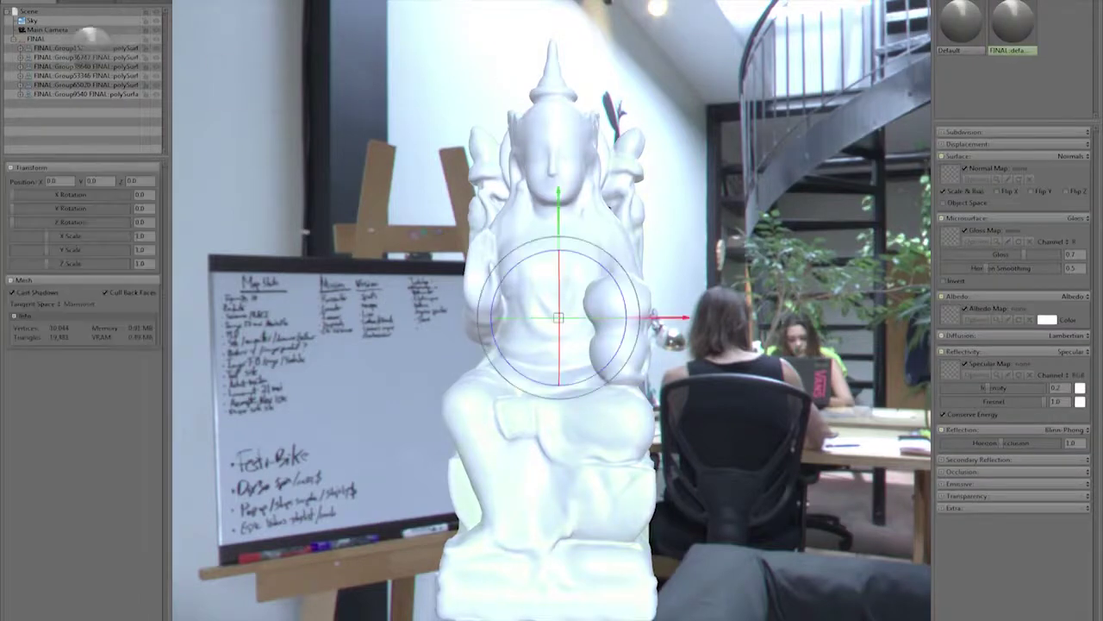
click(39, 39)
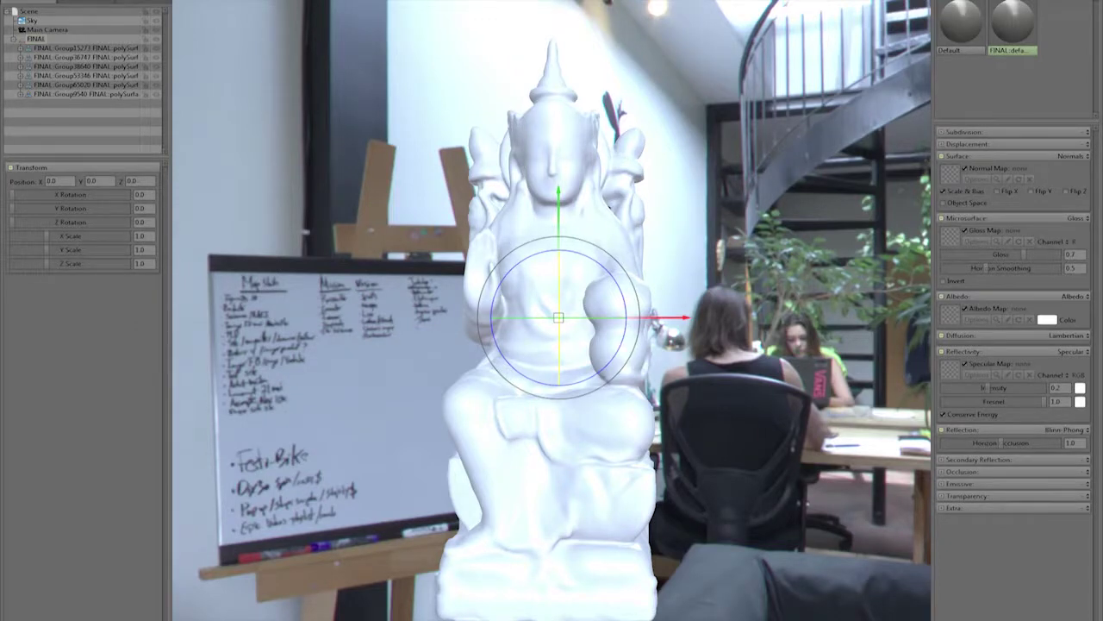
click(543, 172)
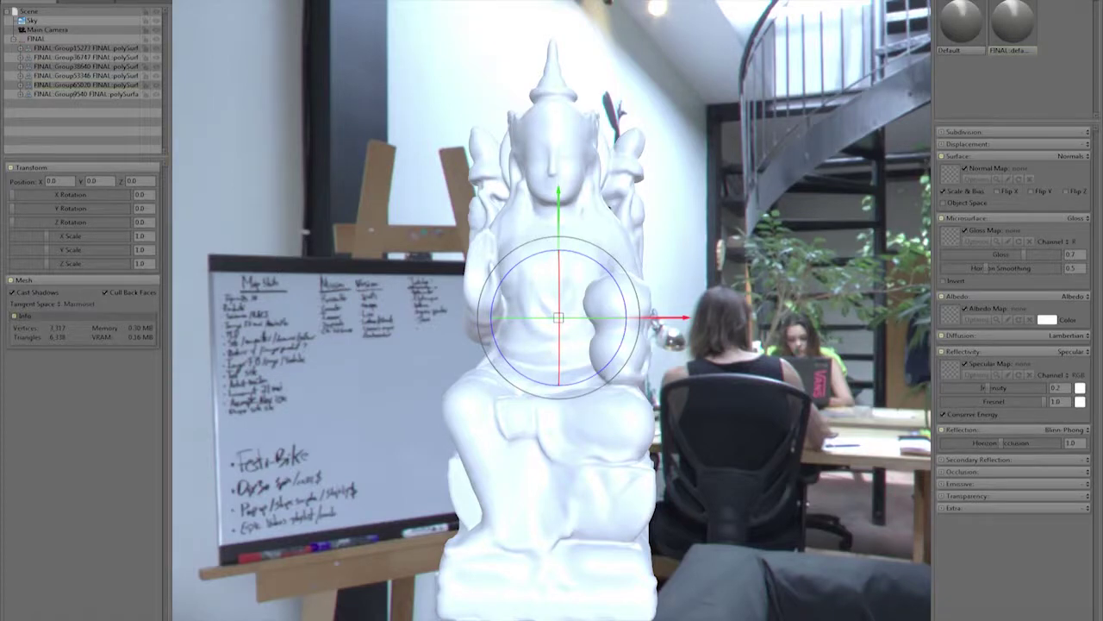
click(47, 31)
click(32, 20)
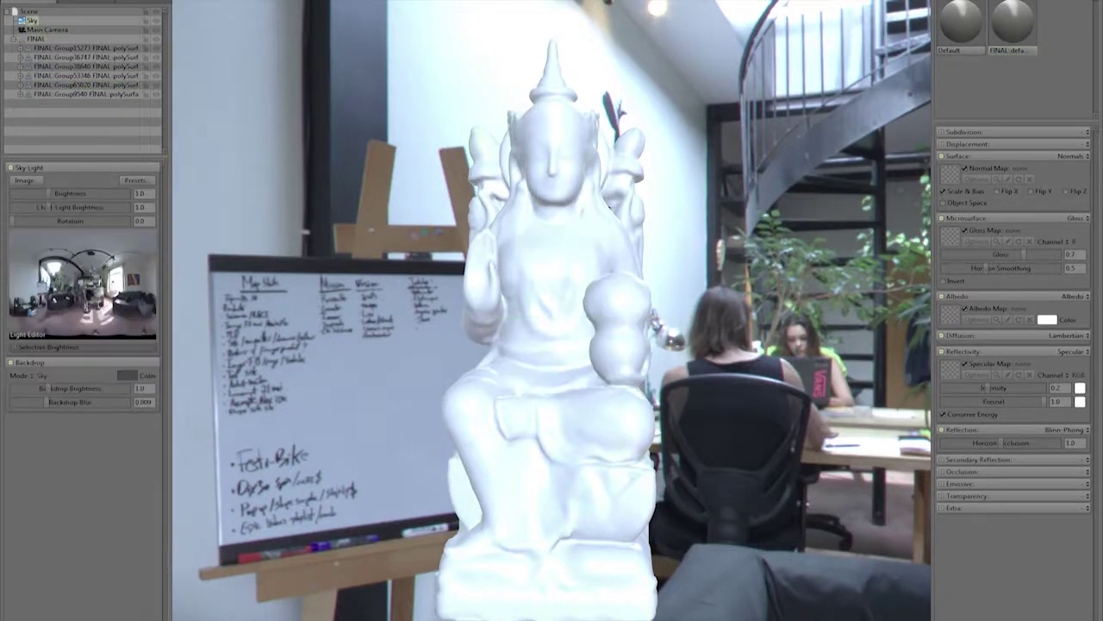
Collapse and select the FINAL mesh group, and set its material's gloss to 0.0
click(13, 39)
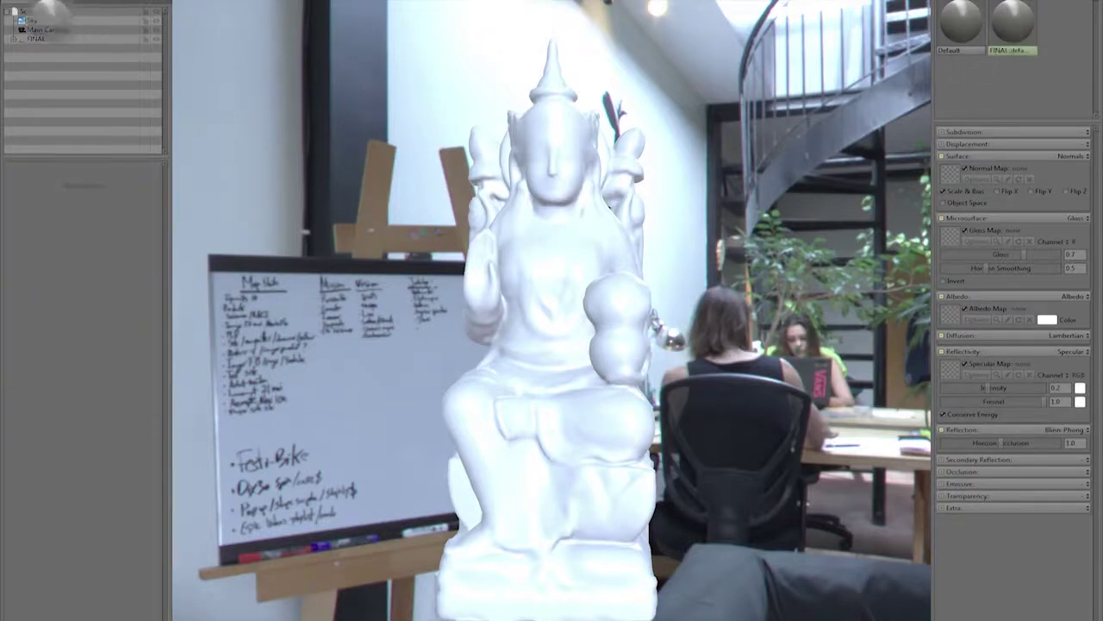
click(34, 39)
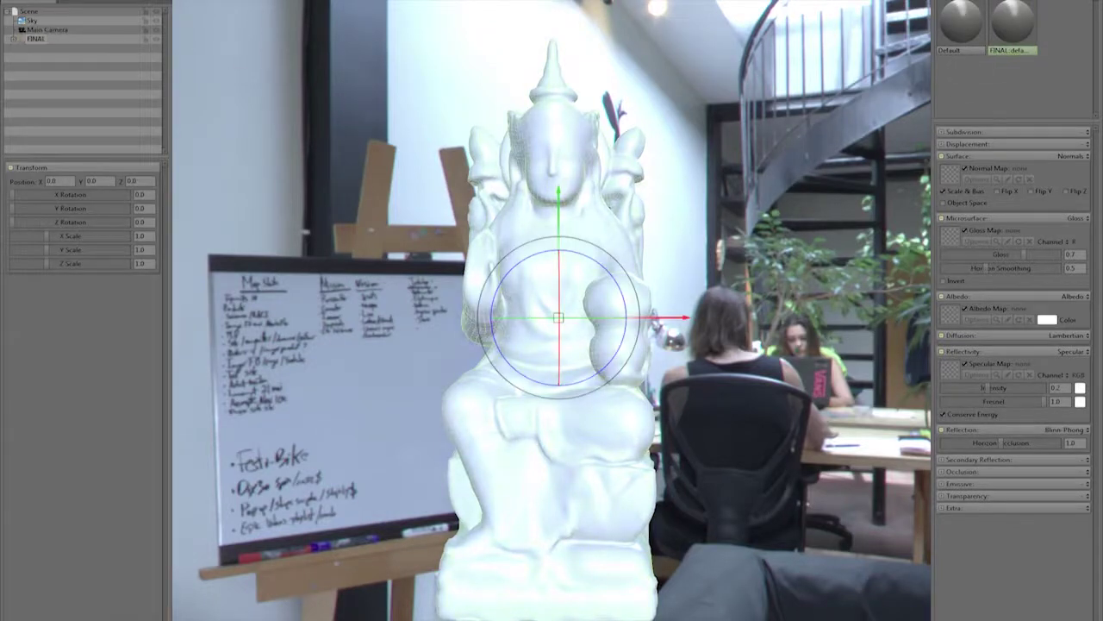
drag(1023, 254, 942, 254)
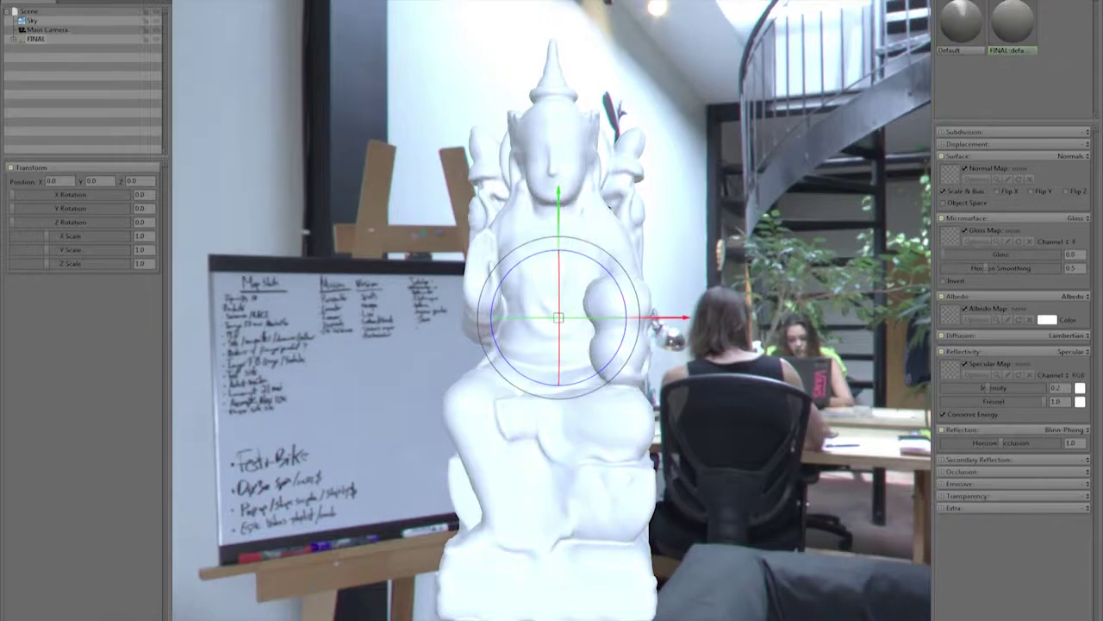
Set the material's specular intensity to 0.0 and replace the sky light image with the canada_montreal_home kitchen preset
drag(986, 387, 942, 387)
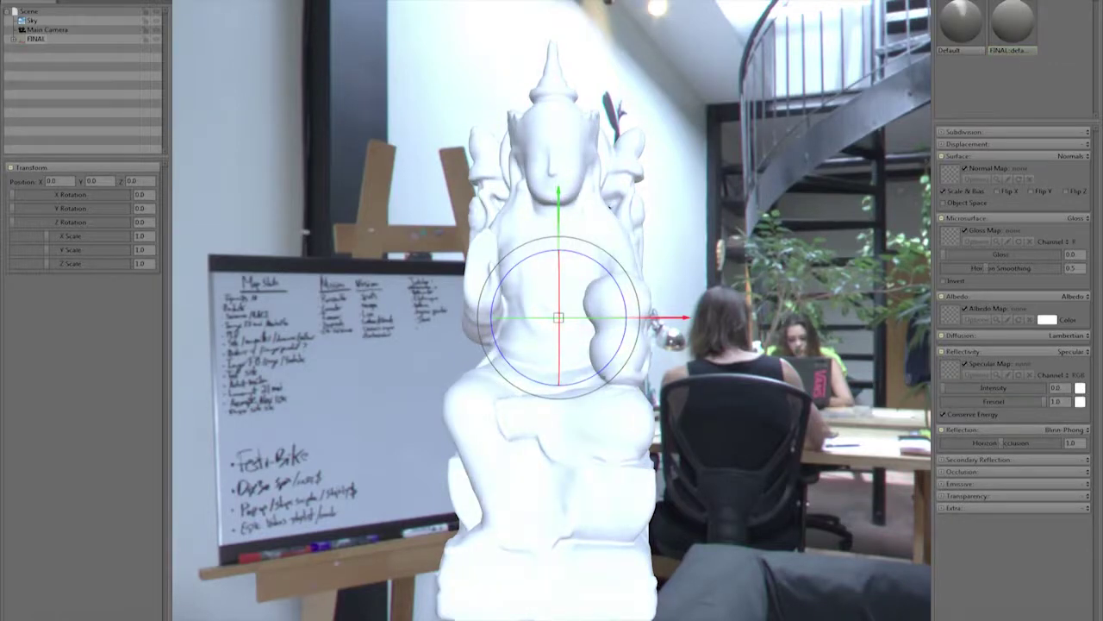
click(32, 21)
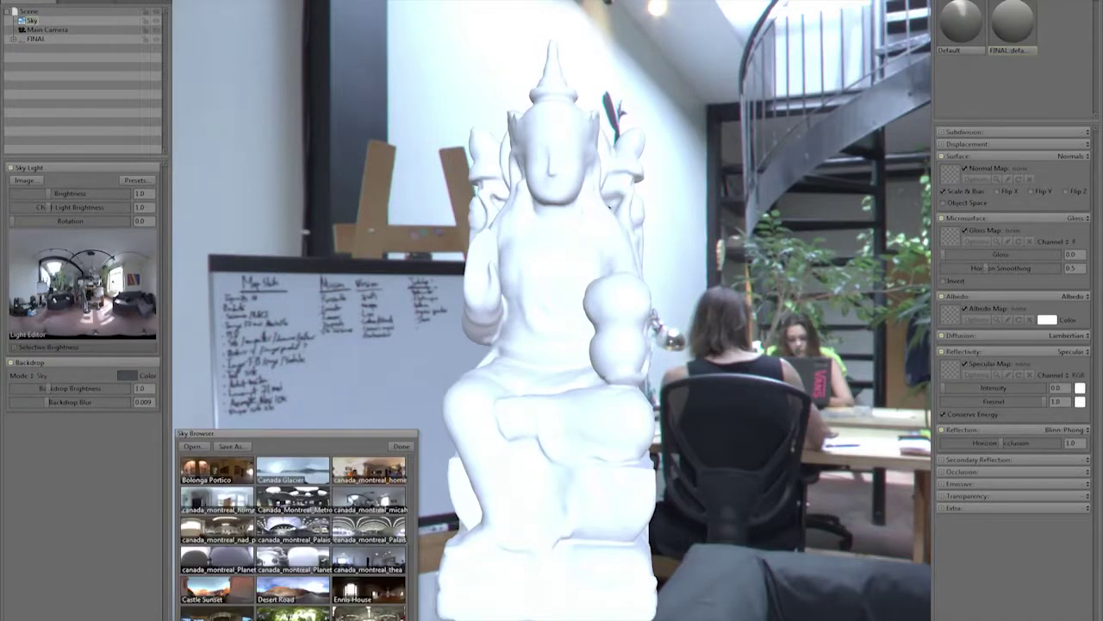
click(369, 470)
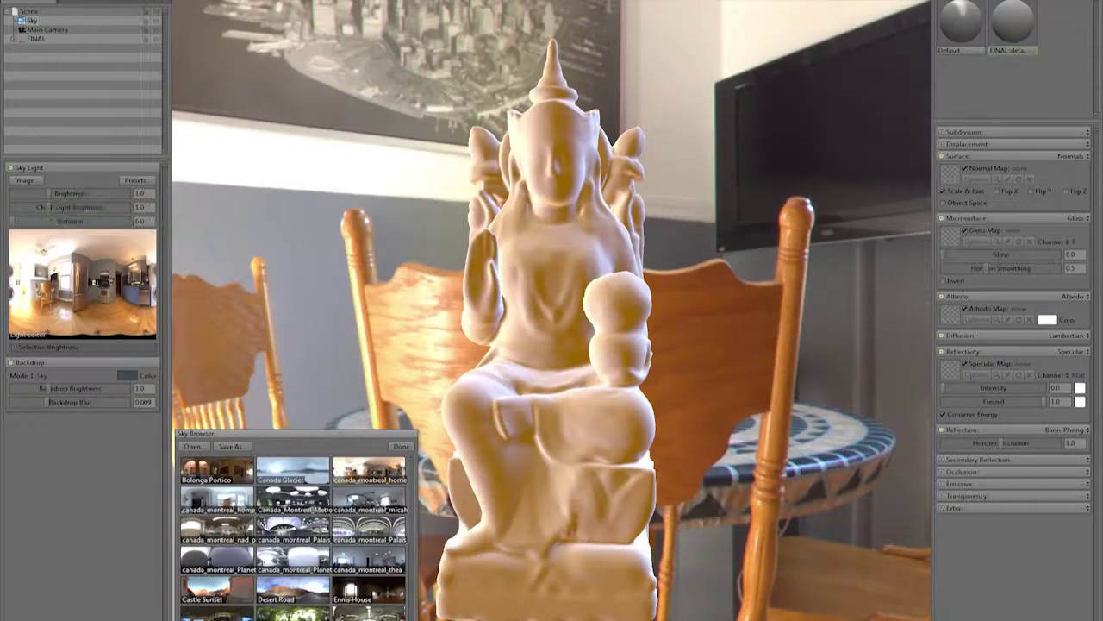
Rotate the sky to about 208.5 and reduce the sky light brightness to about 0.439
drag(13, 222, 81, 222)
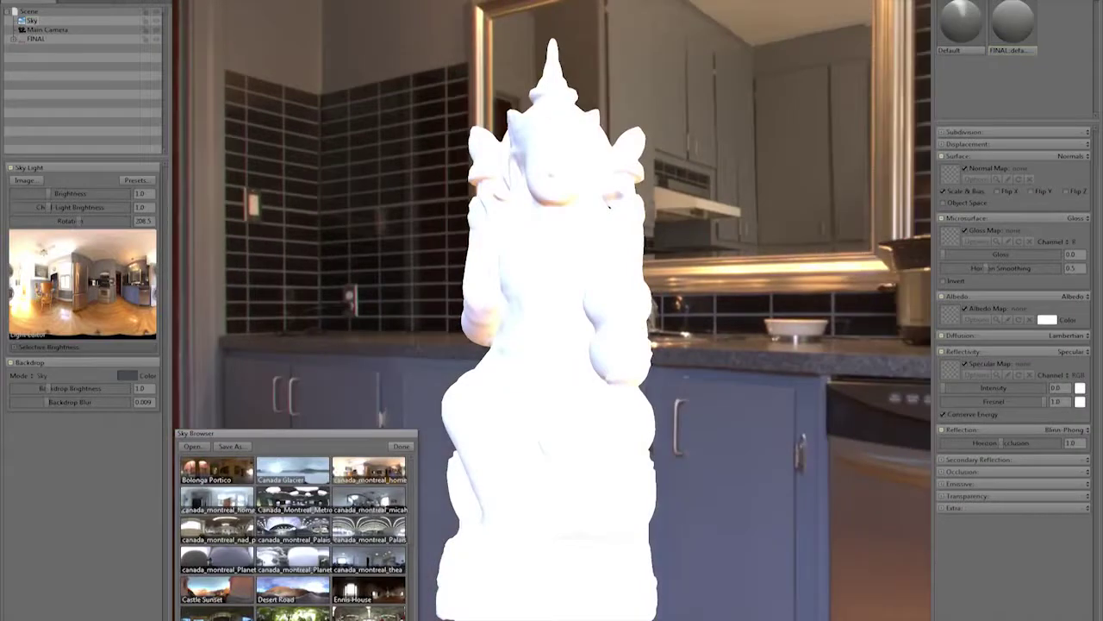
click(401, 447)
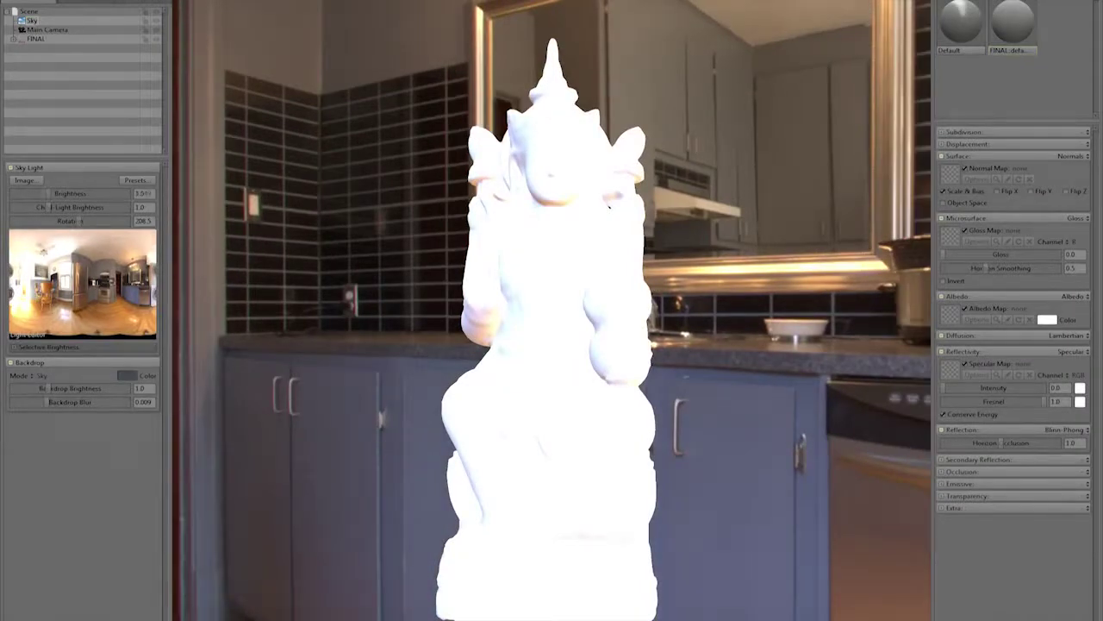
drag(48, 194, 42, 194)
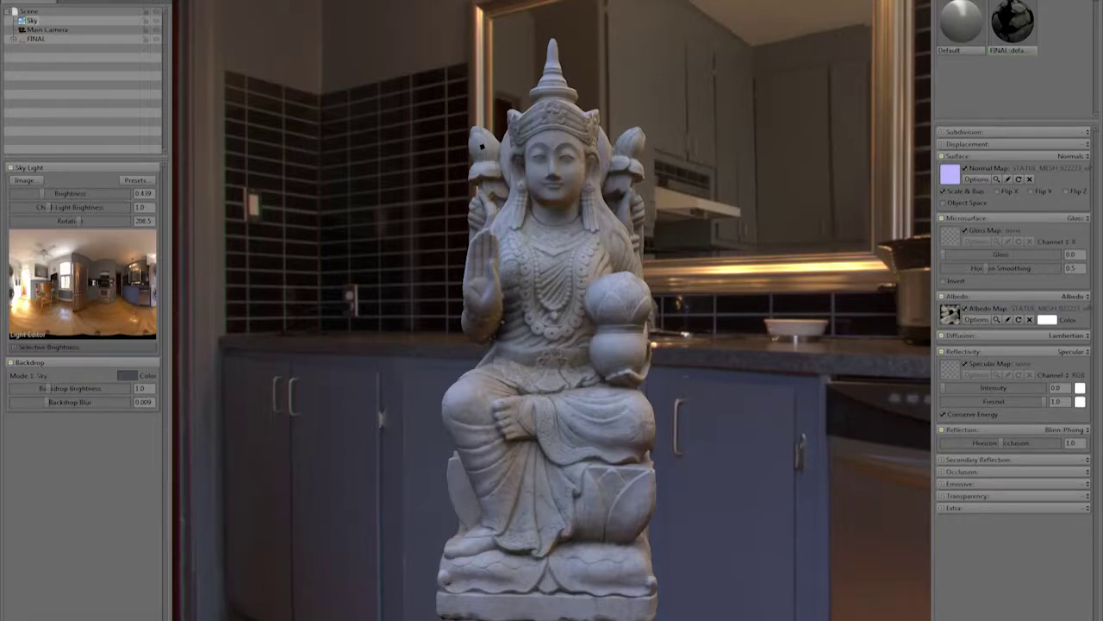
Enable Occlusion on the statue material, with occlusion at about 0.698 and diffuse cavity at about 0.455
click(1086, 471)
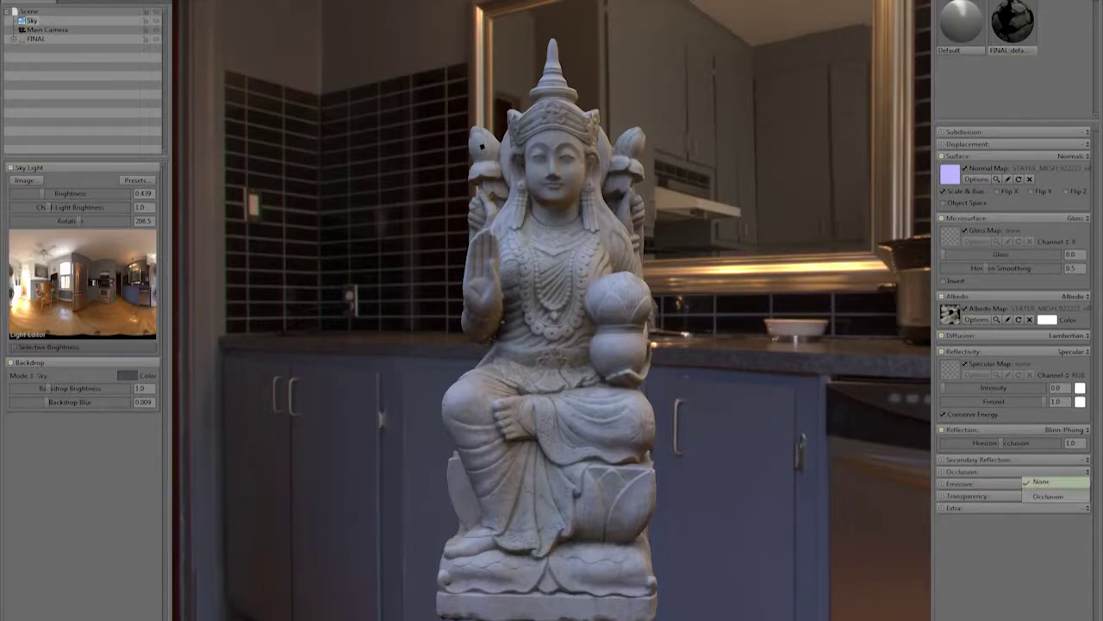
click(1056, 497)
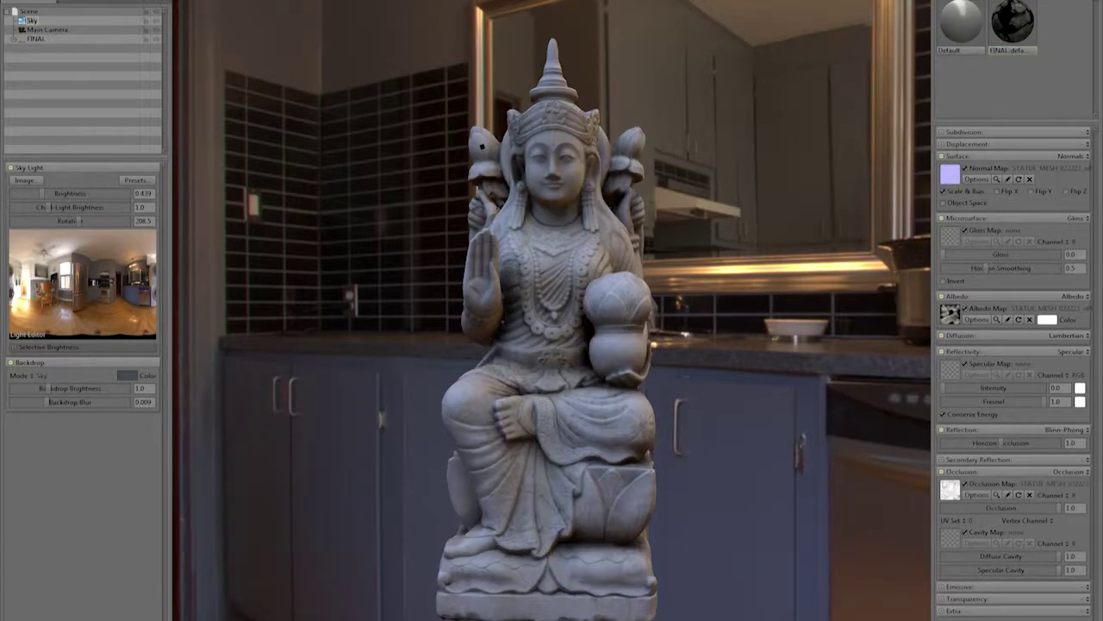
drag(1060, 508, 1024, 507)
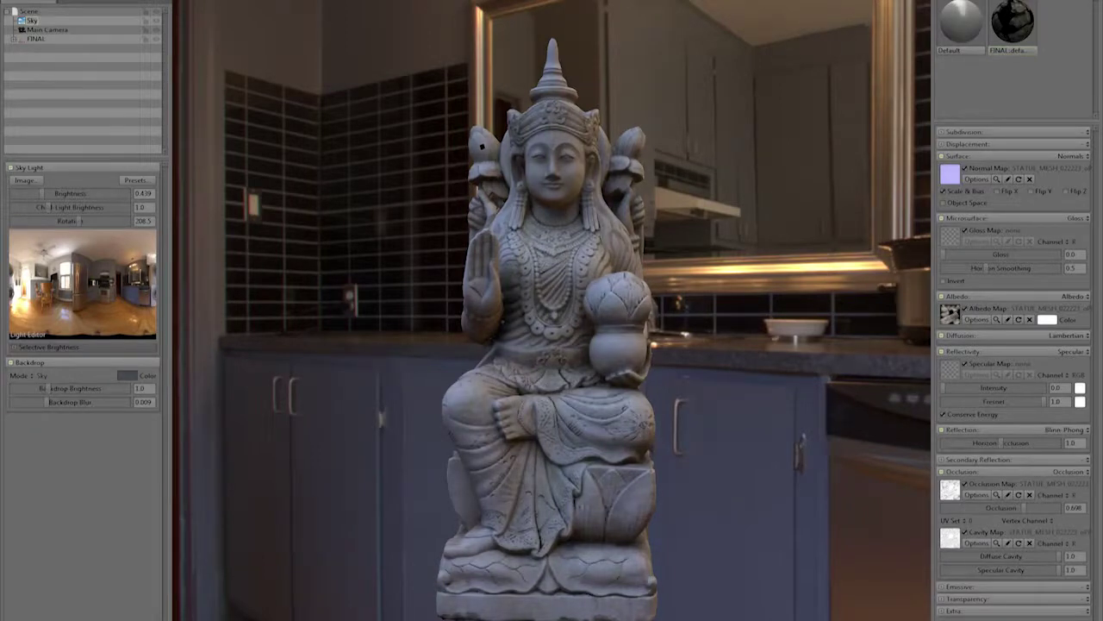
drag(1059, 557, 995, 556)
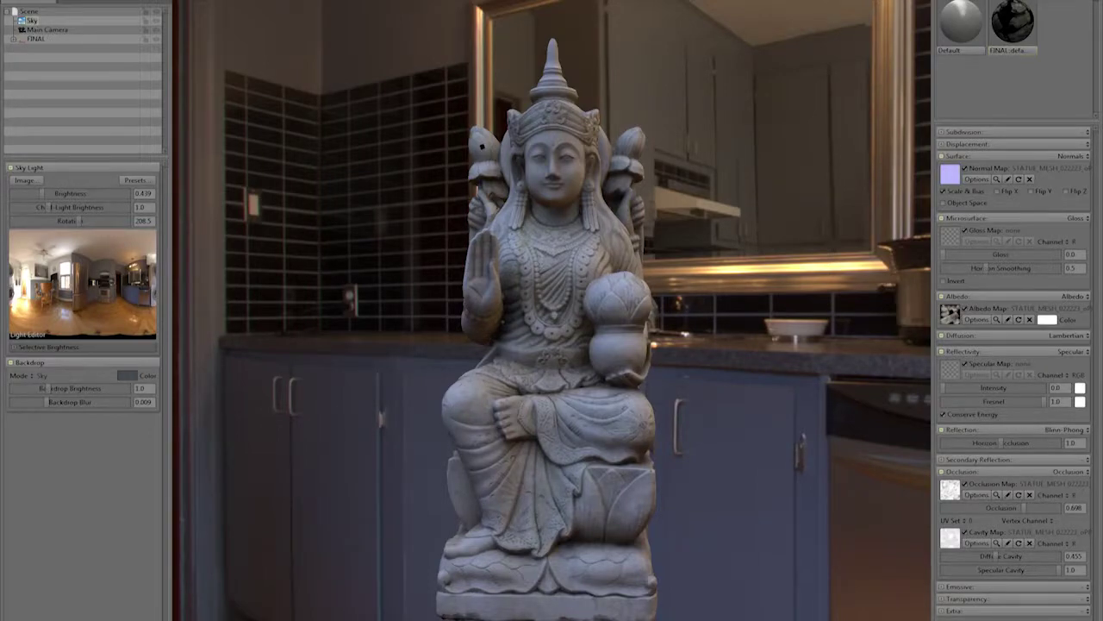
Use a Blurred Sky backdrop with blur 0.027 and slightly reduced backdrop brightness, and raise the sky light brightness to about 0.83
click(54, 375)
click(61, 398)
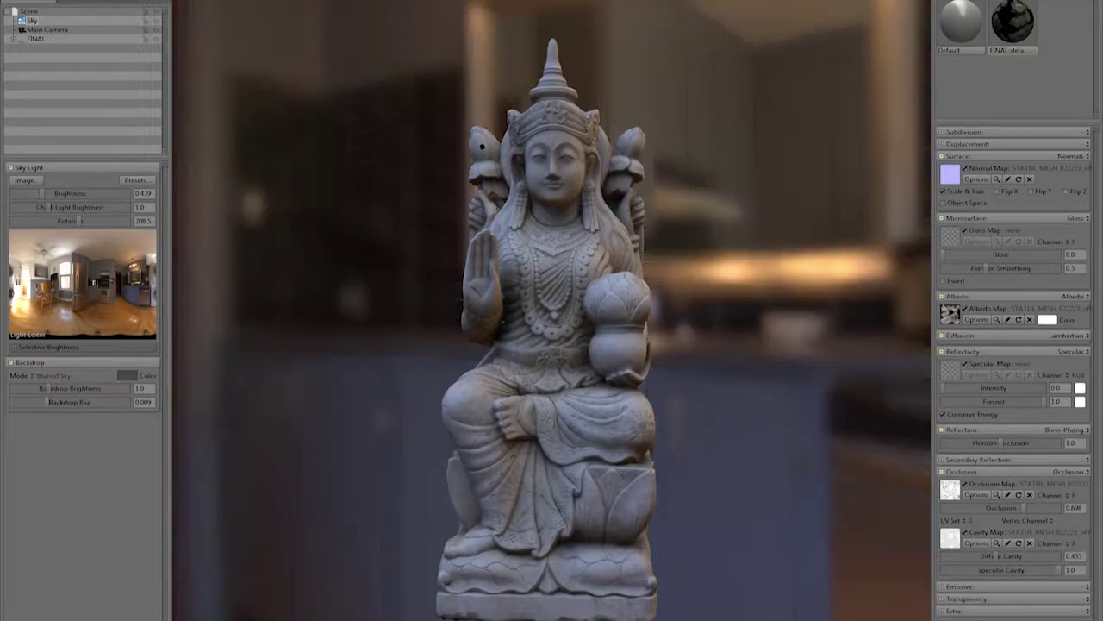
drag(72, 402, 47, 388)
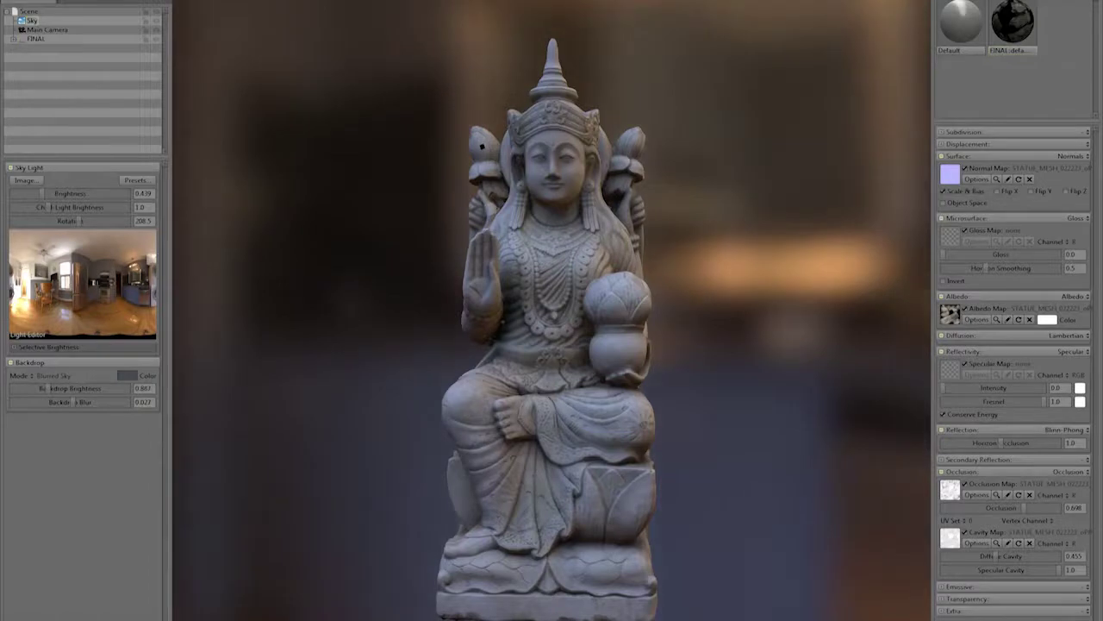
drag(41, 194, 47, 194)
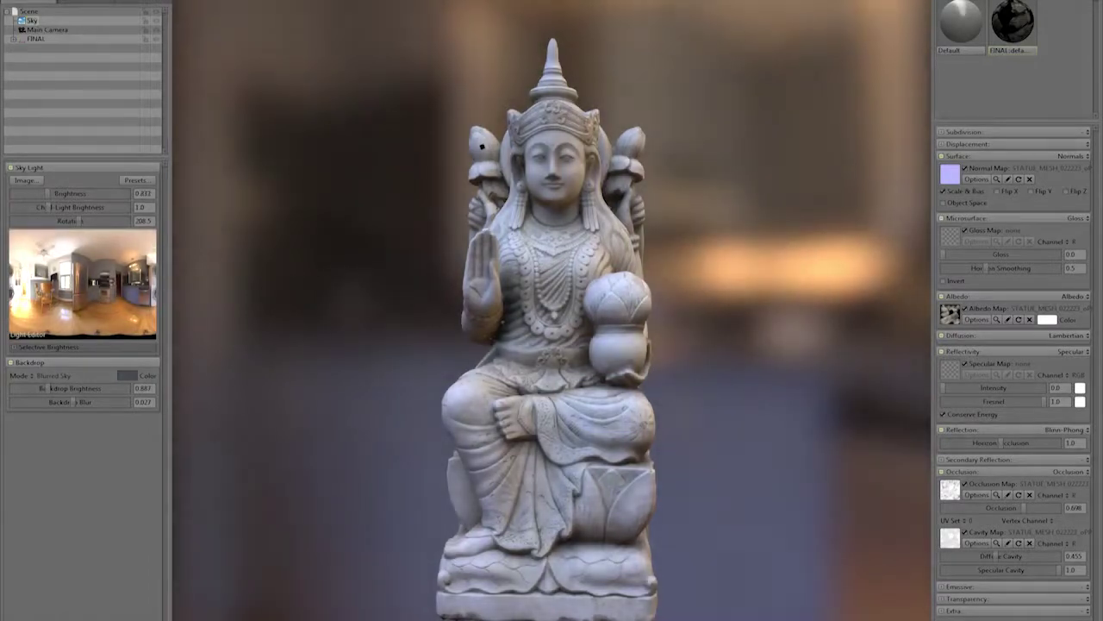
Set the main camera's focal length to 50 mm and reframe the whole statue in view
click(48, 30)
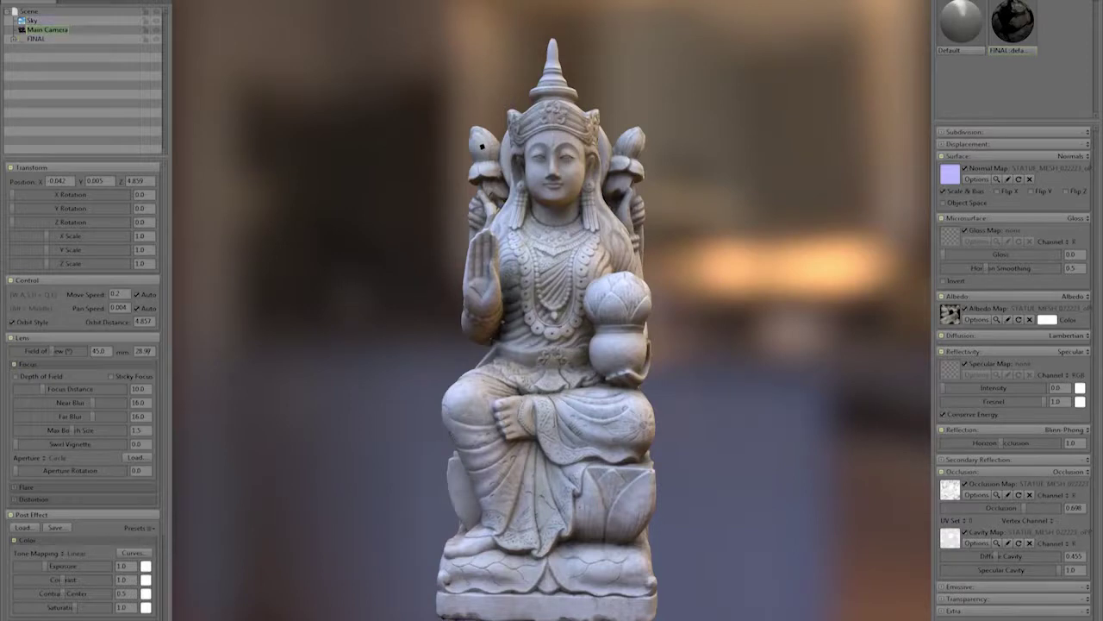
double_click(143, 351)
text(50)
key(Return)
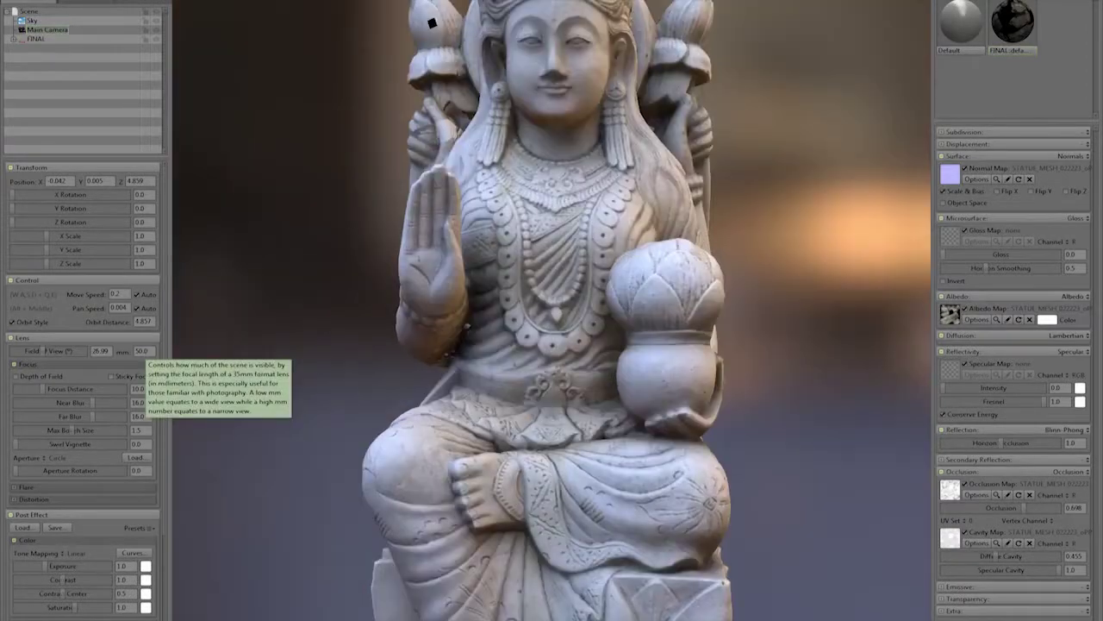
scroll(552, 324, up, 2)
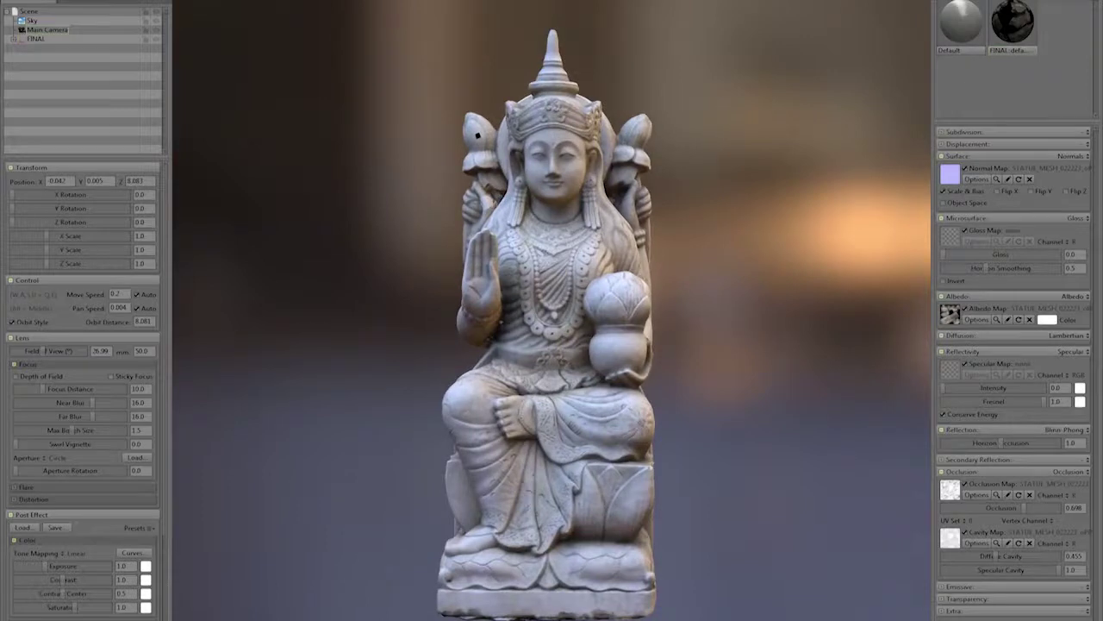
Enable the camera's depth of field with a focus distance of about 7.452 and a max bokeh size of about 1.55
click(15, 376)
mouse_move(43, 389)
mouse_down()
mouse_move(54, 388)
mouse_move(41, 389)
mouse_up()
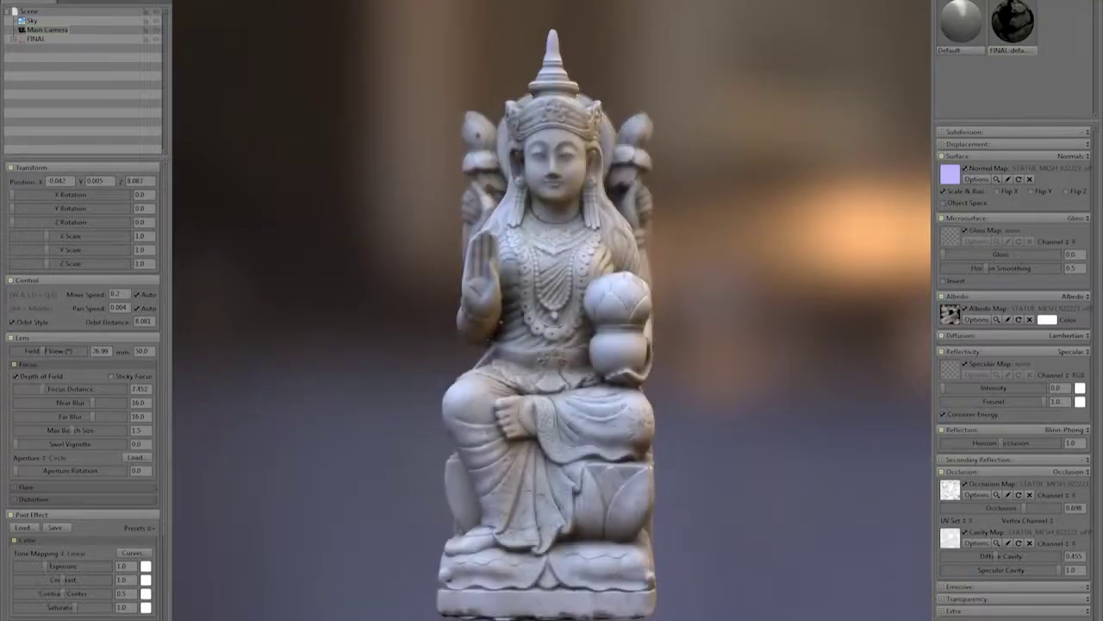
drag(74, 429, 68, 429)
Set the camera's post-effect contrast to about 1.022 and add a vignette with strength about 0.131 and softness about 0.082
drag(66, 579, 66, 579)
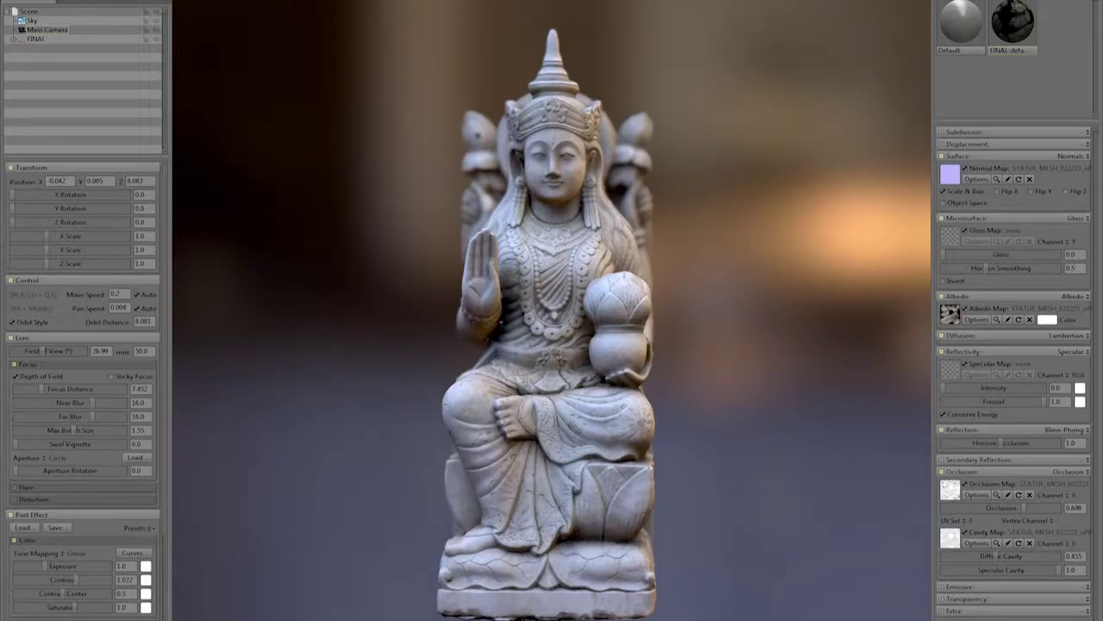
scroll(82, 388, down, 3)
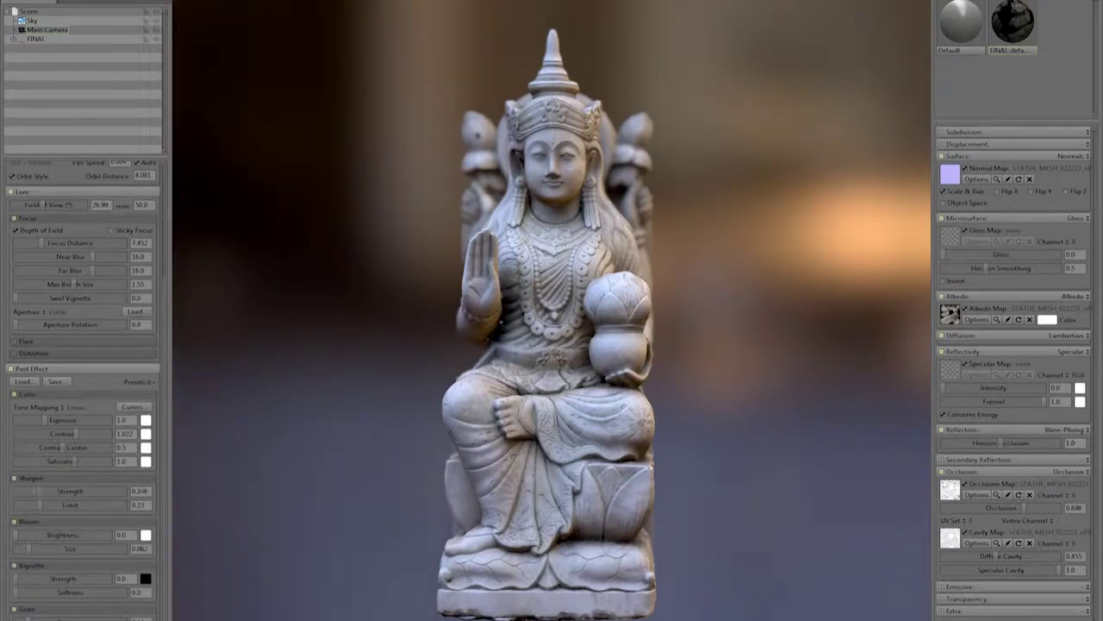
drag(15, 593, 31, 592)
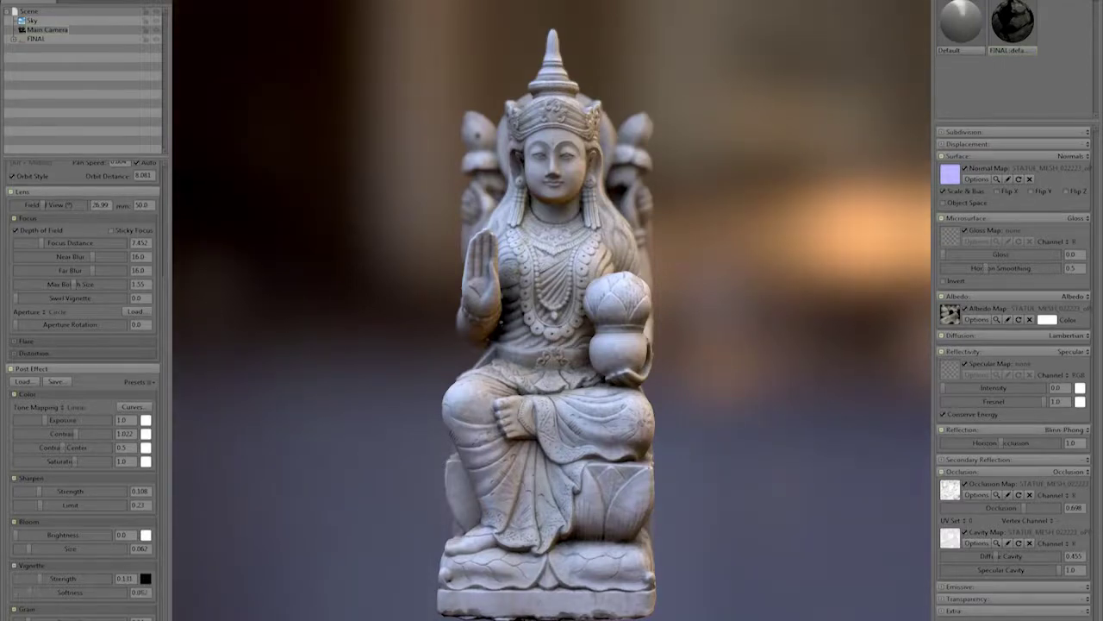